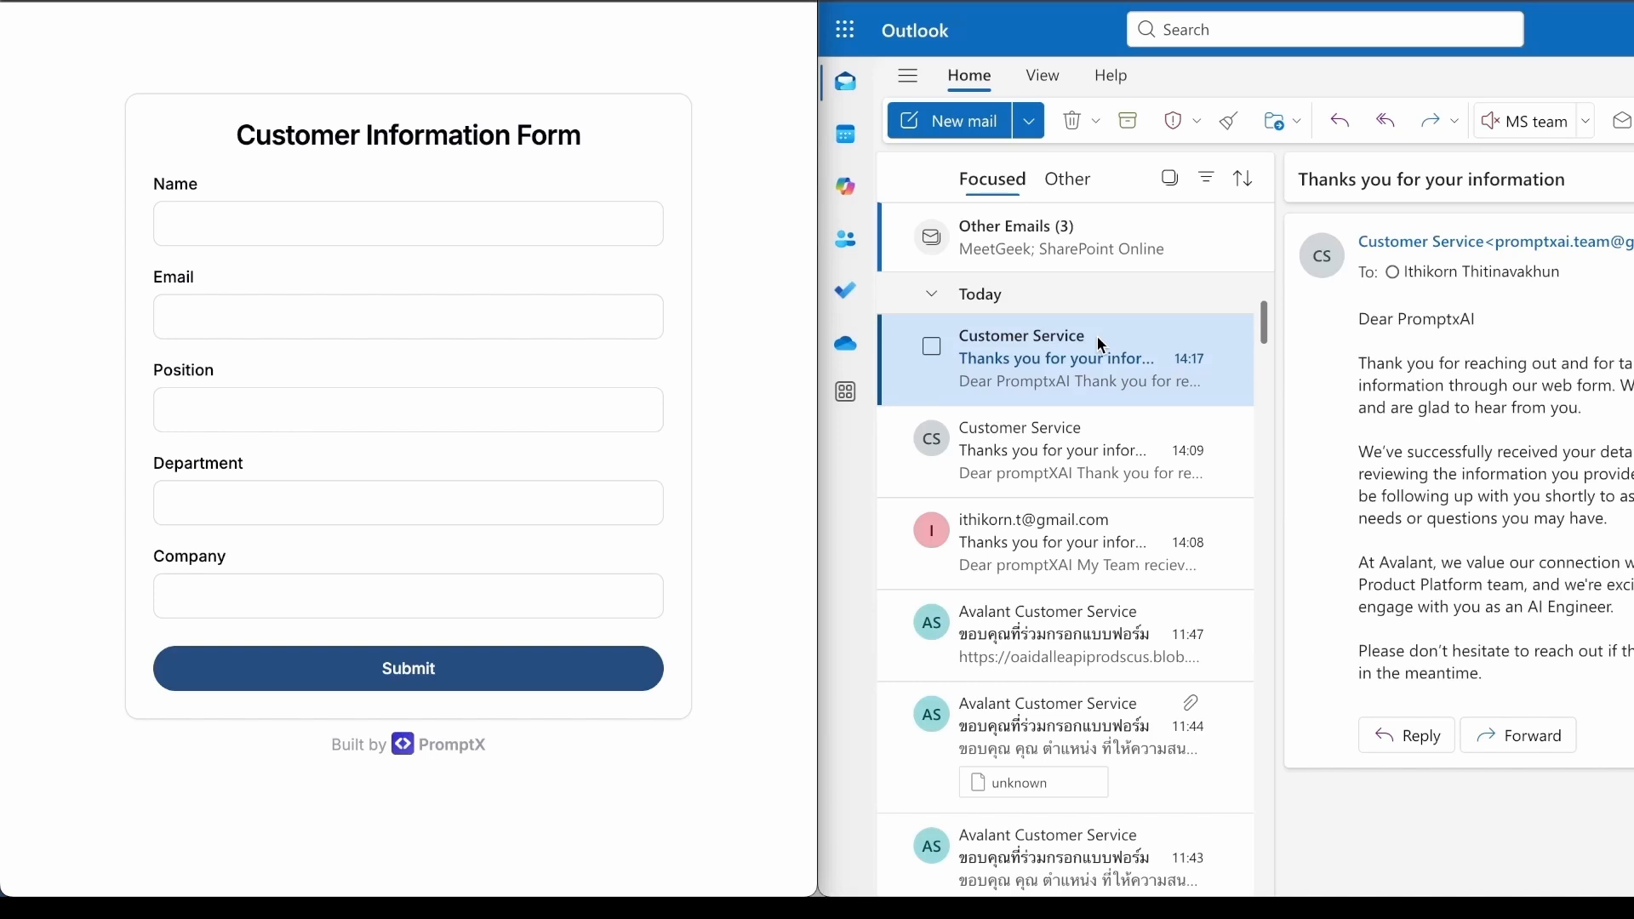
# Fill in and submit the customer form with name PromptXAi, the contact's e-mail, position Ai Engineer, department Product Platform and company Avalant
pyautogui.click(422, 224)
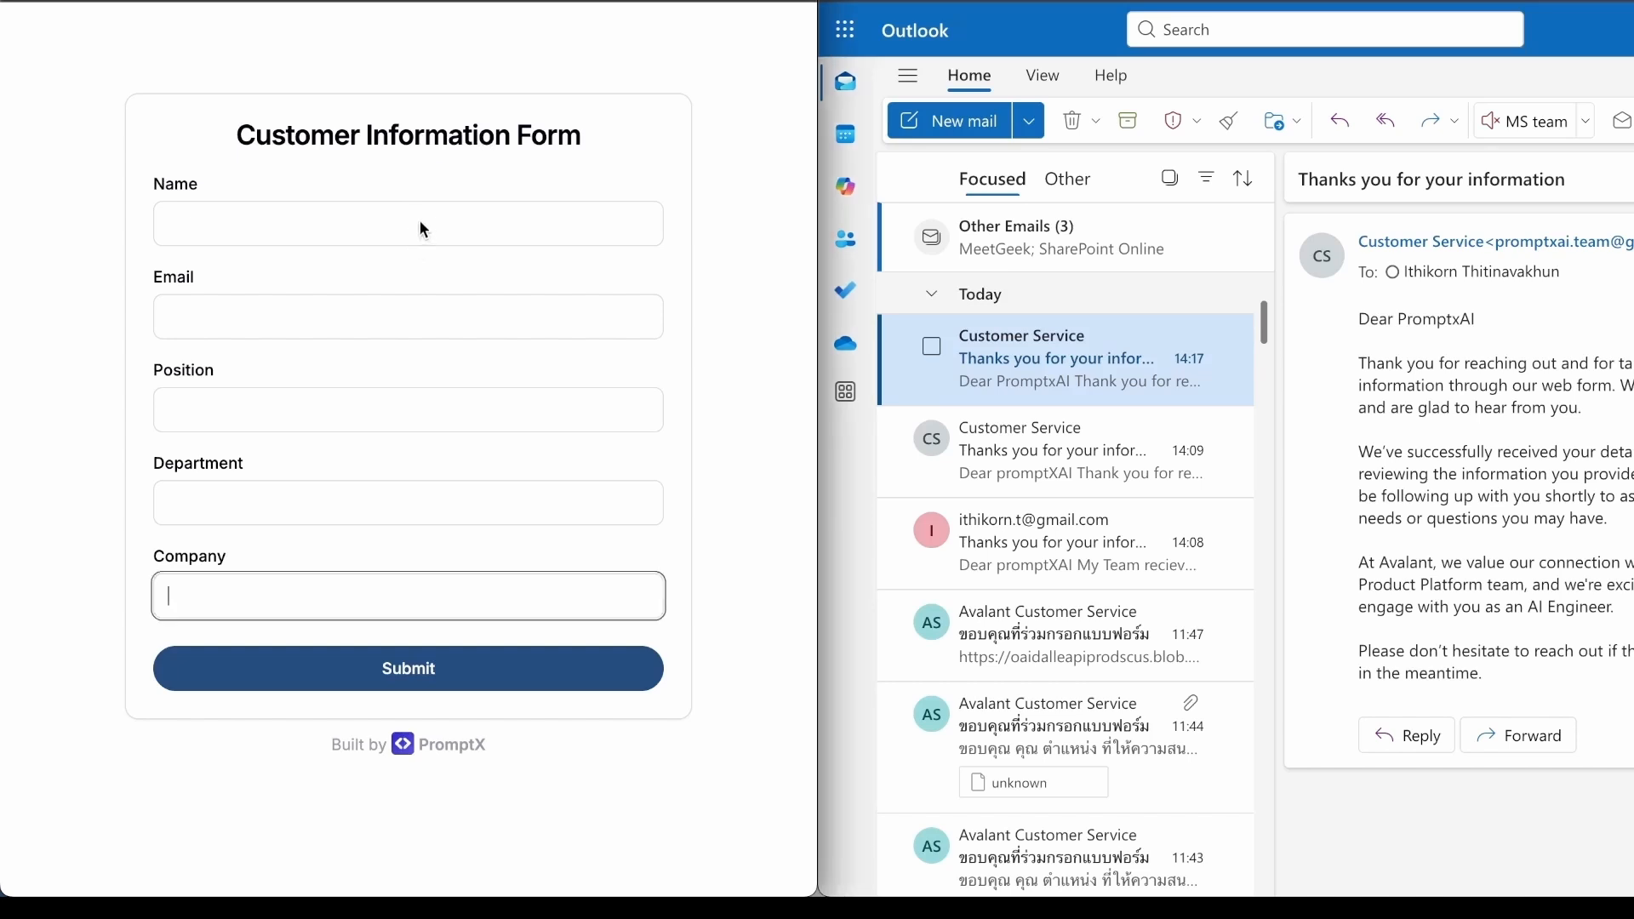
pyautogui.click(421, 223)
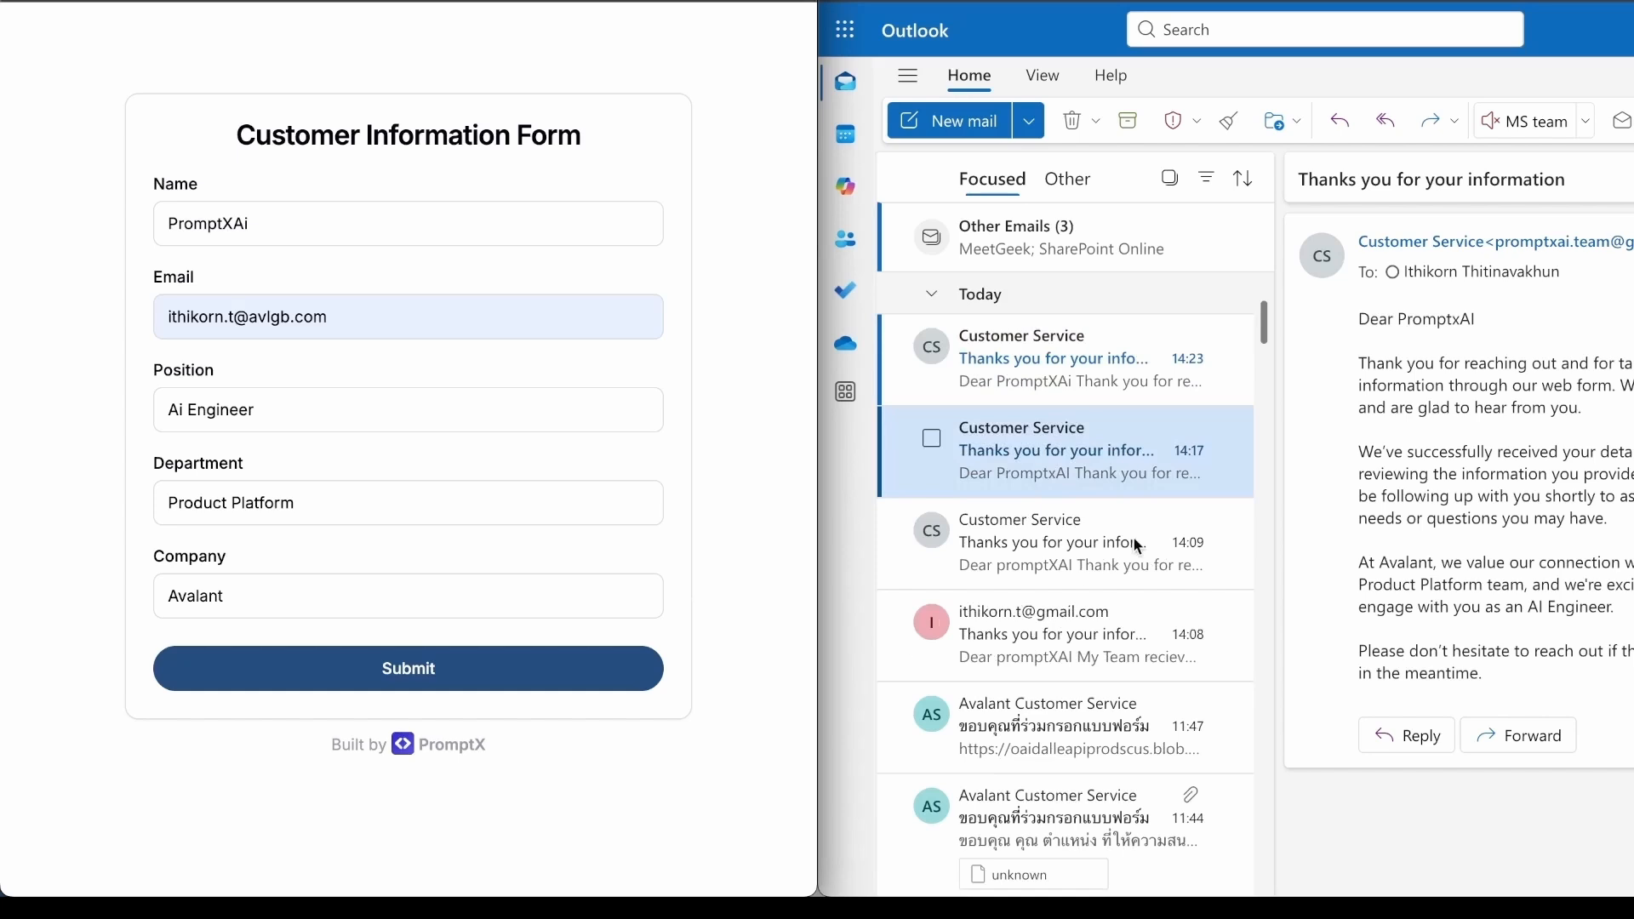
# Open the newest "Thanks you for your information" email in its own window, read it beside the form, and close it
pyautogui.doubleClick(1086, 354)
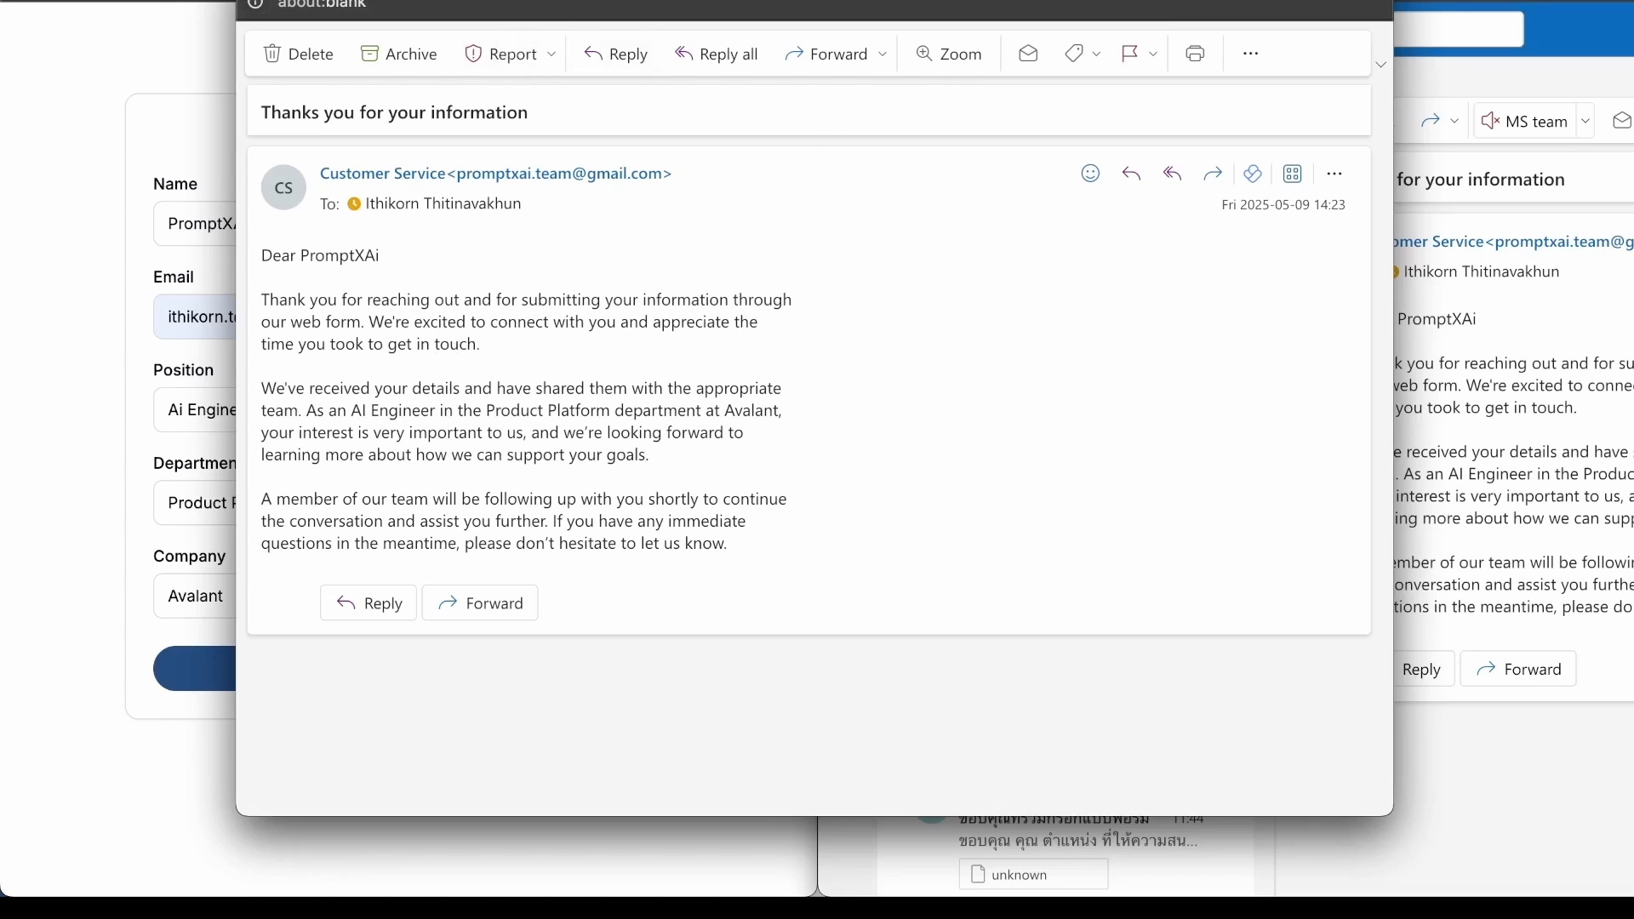
pyautogui.moveTo(500, 7); pyautogui.dragTo(697, 4)
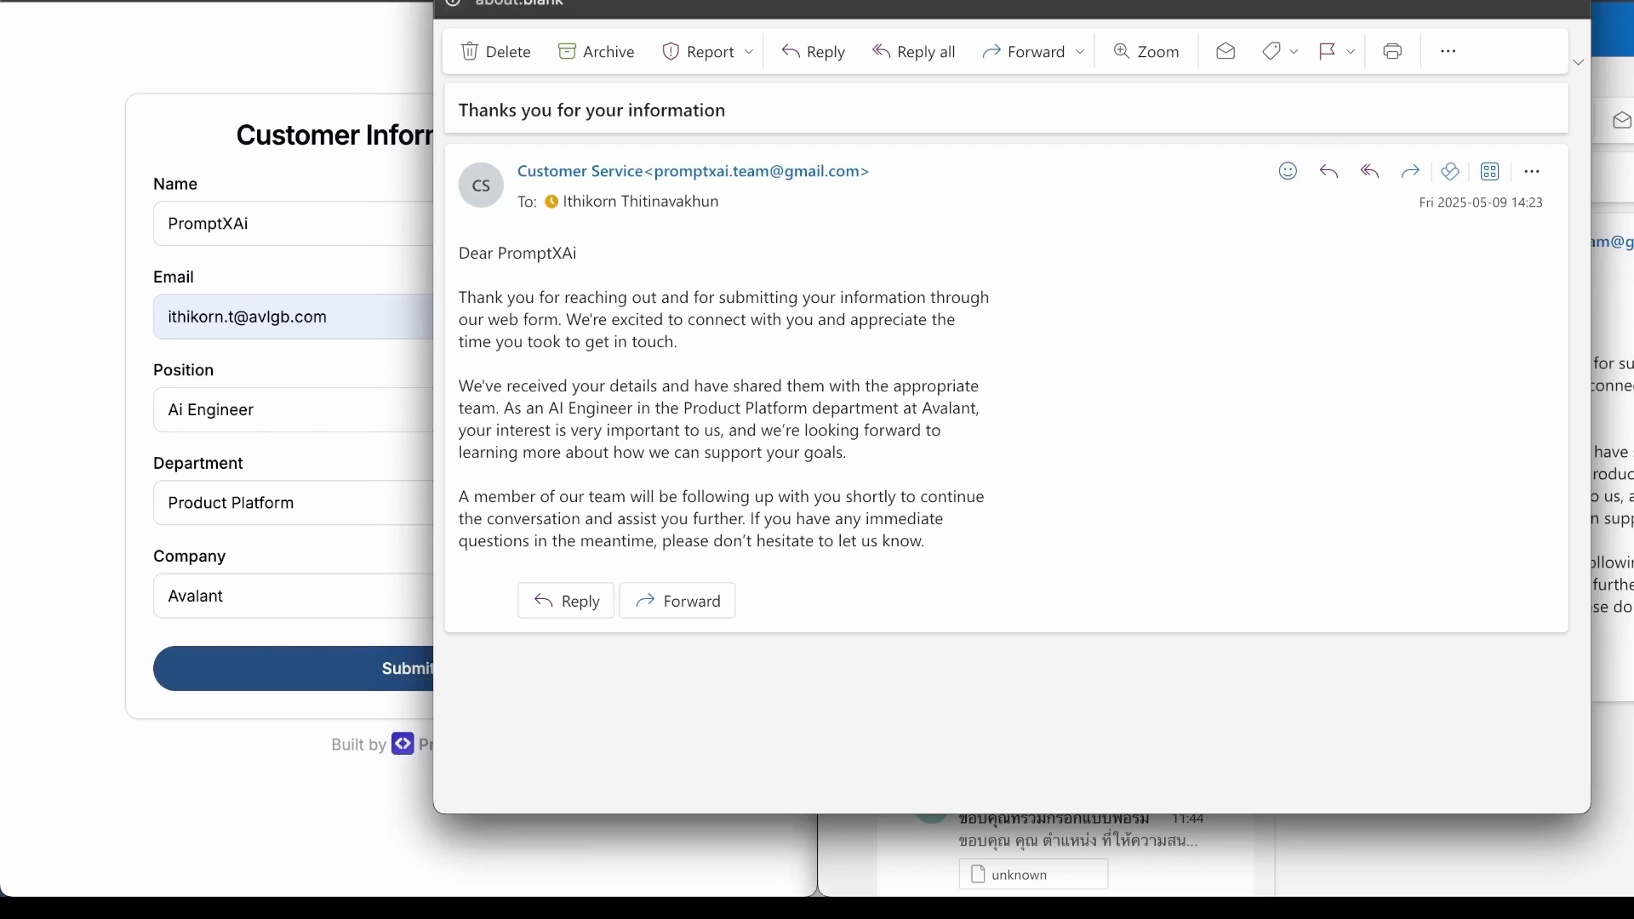
pyautogui.click(453, 1)
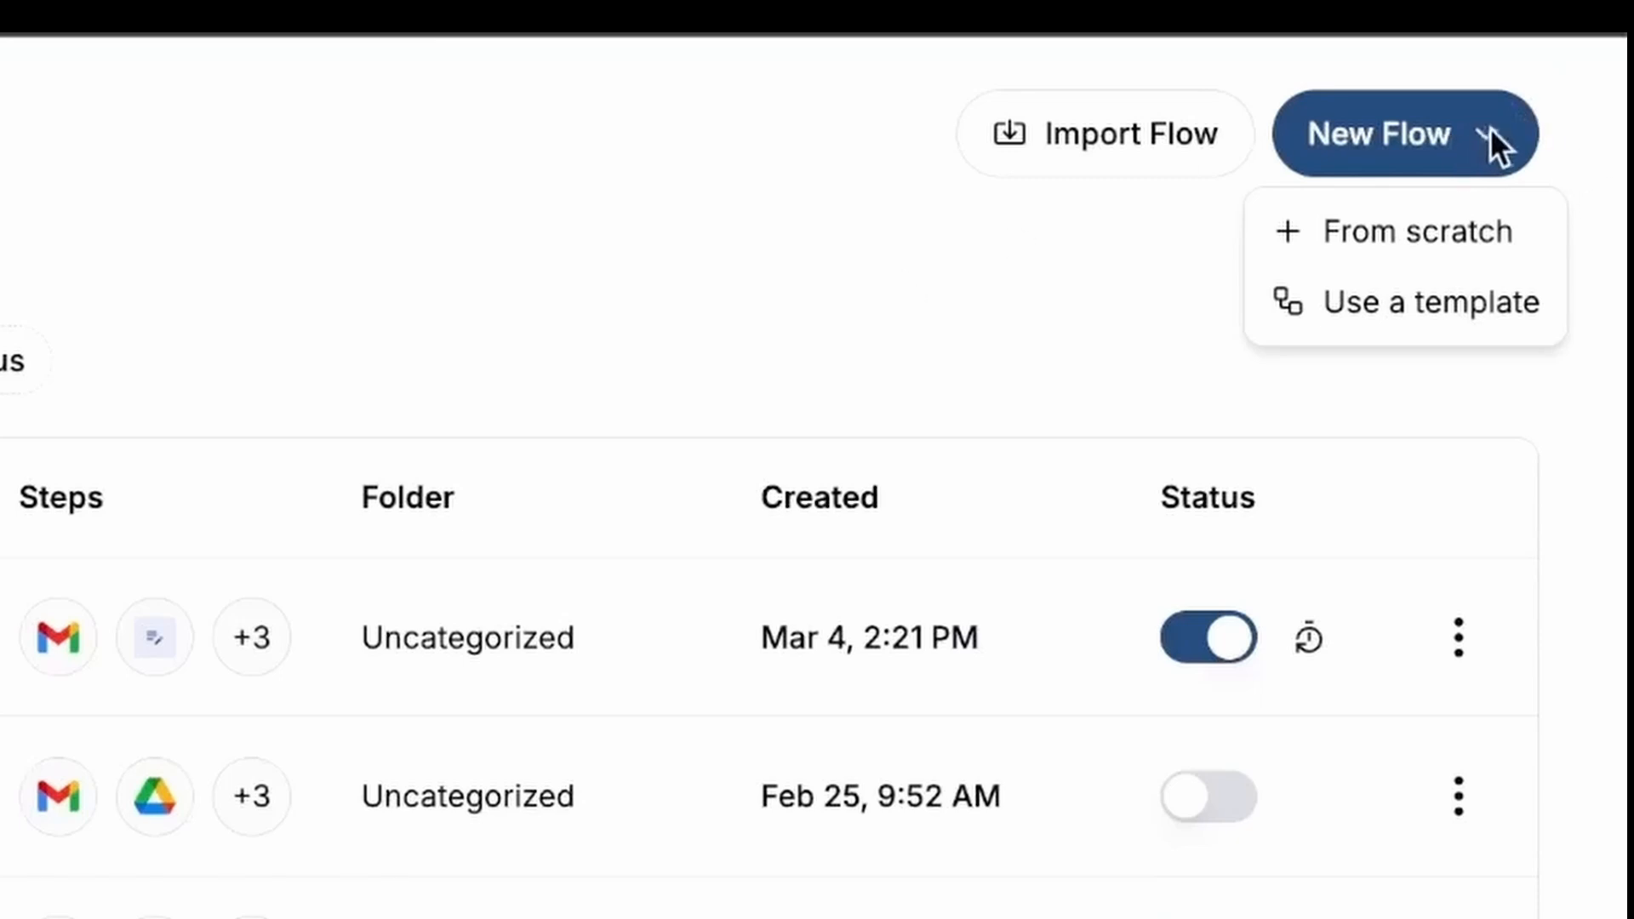
# Create a new flow from scratch and name it "Customer Form"
pyautogui.click(1454, 243)
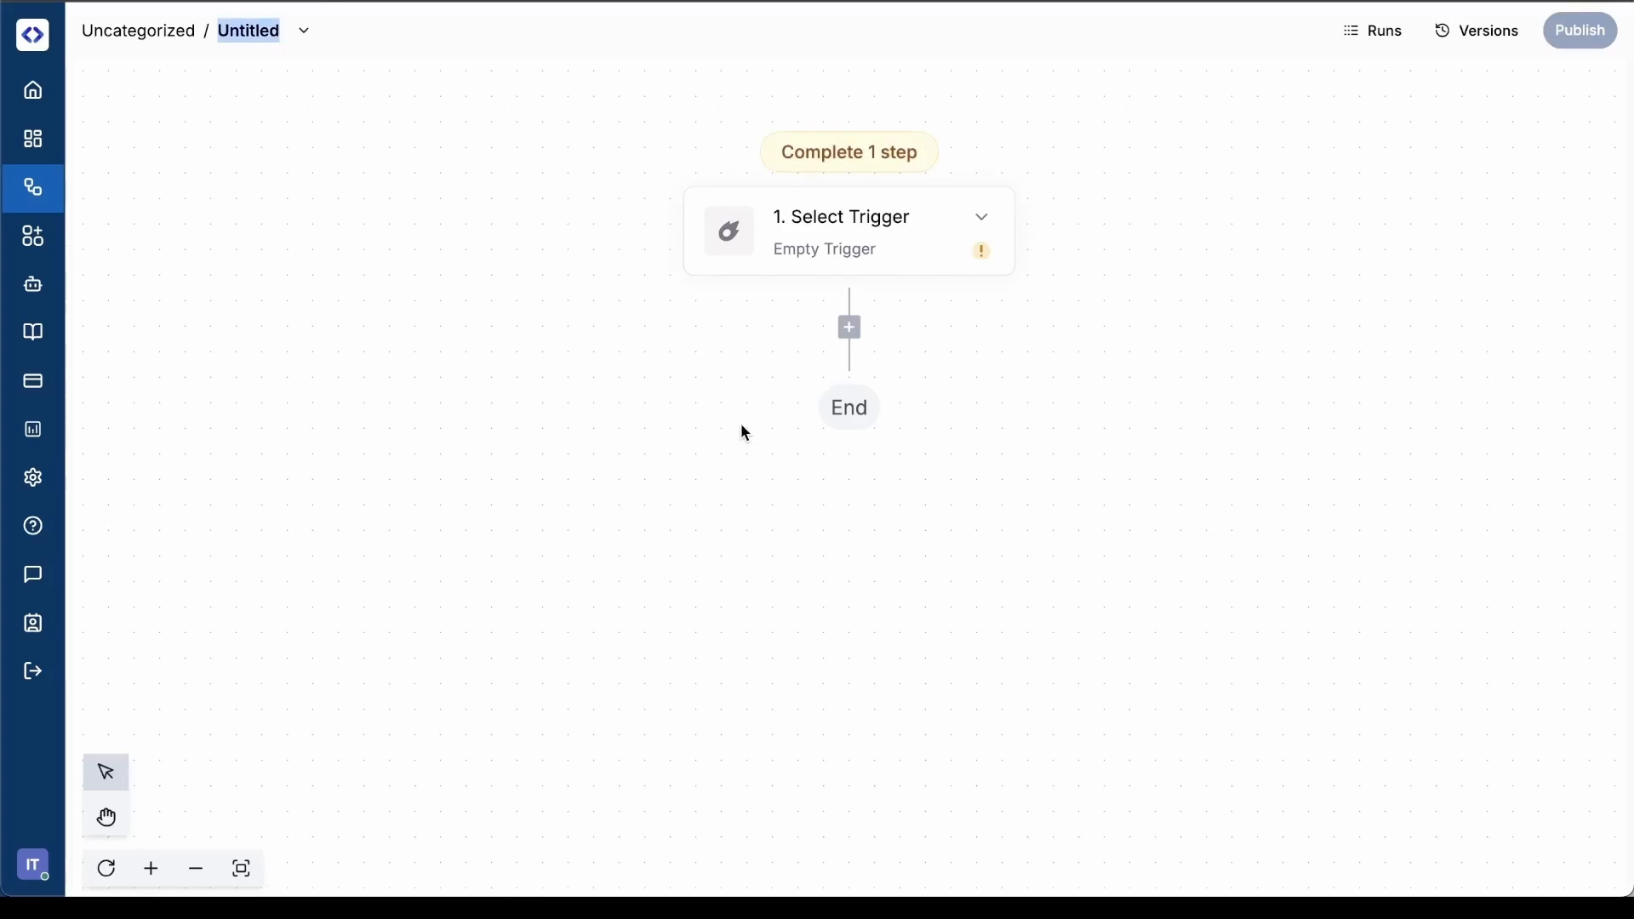
pyautogui.write('Customer Form')
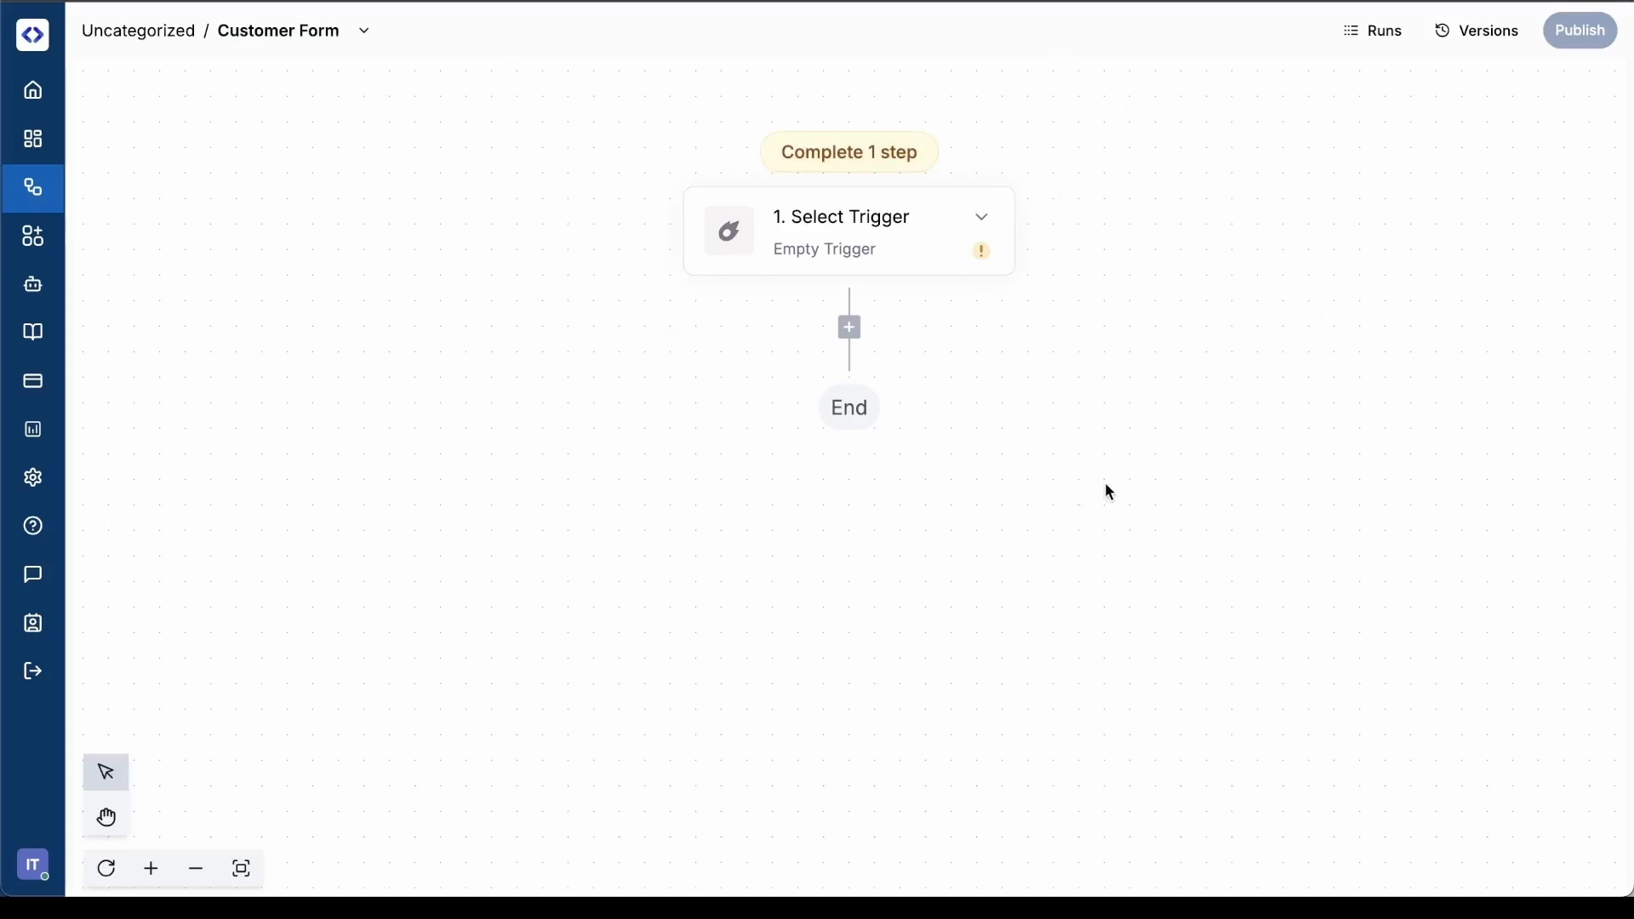
# Search the trigger pieces for "web form" and set the Human Input Web Form as the flow's trigger
pyautogui.click(987, 219)
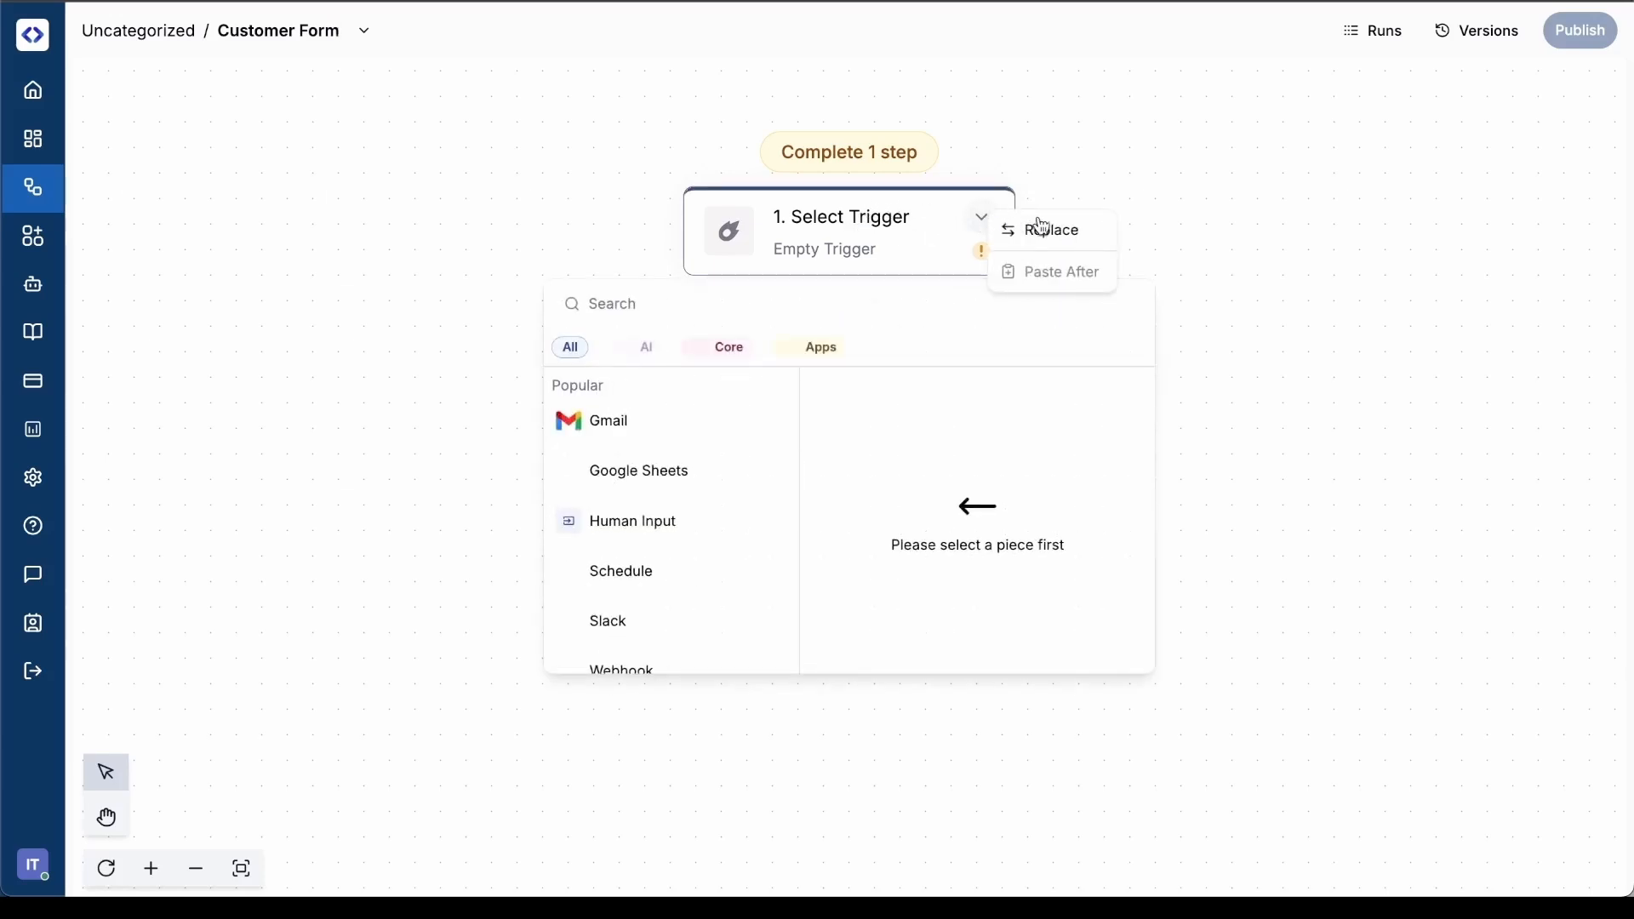
pyautogui.click(975, 228)
pyautogui.click(985, 223)
pyautogui.click(985, 223)
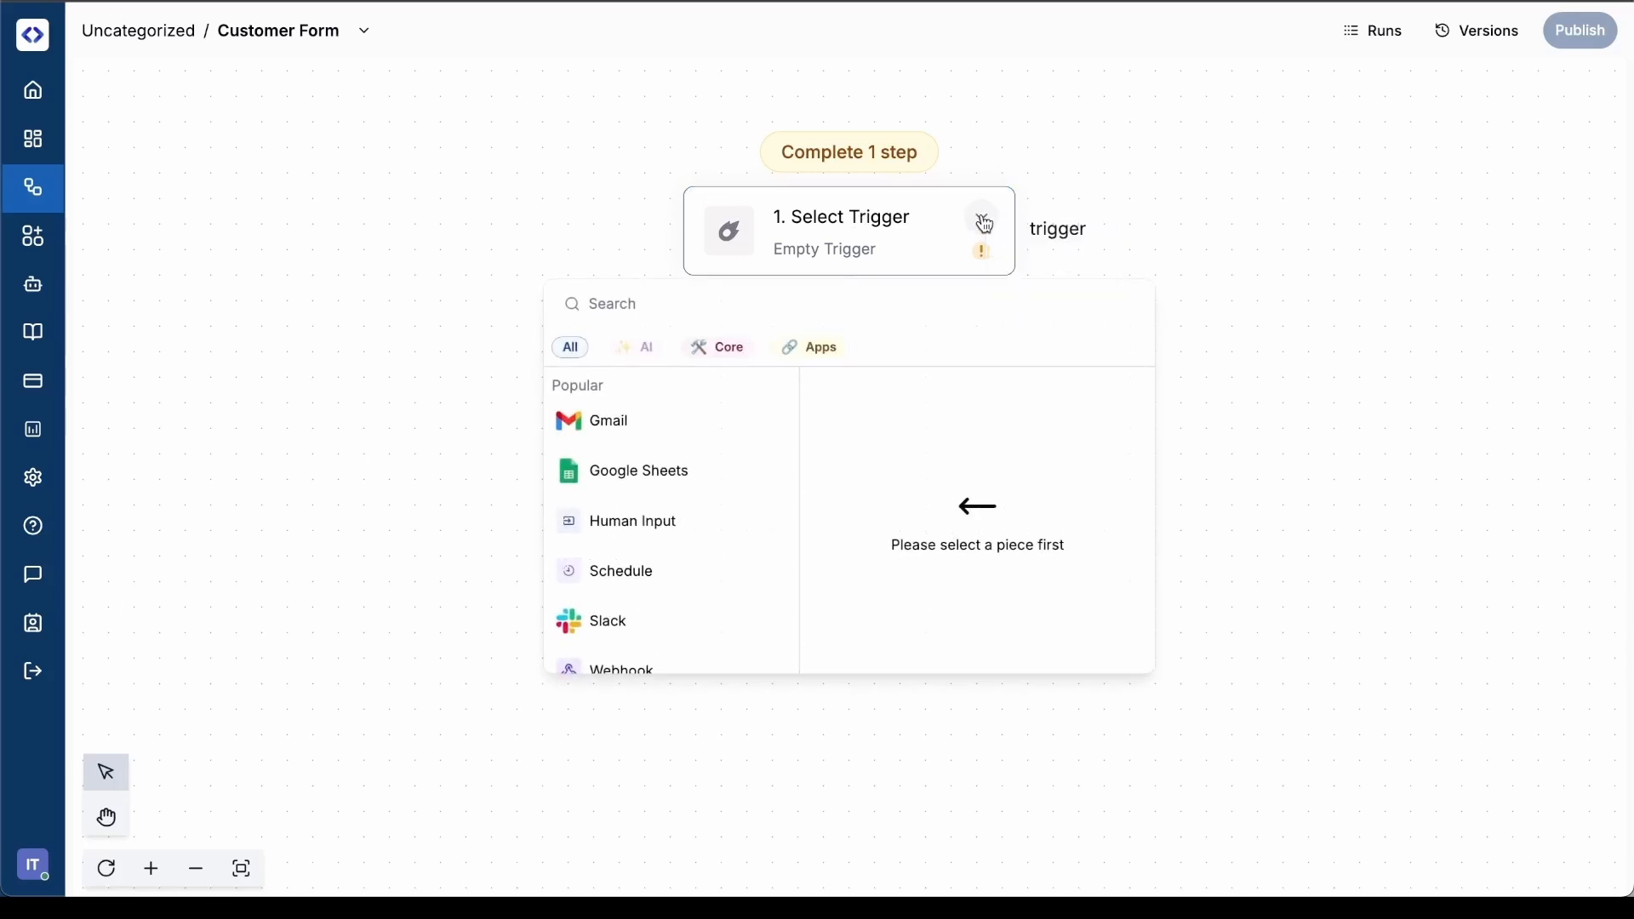
pyautogui.click(767, 304)
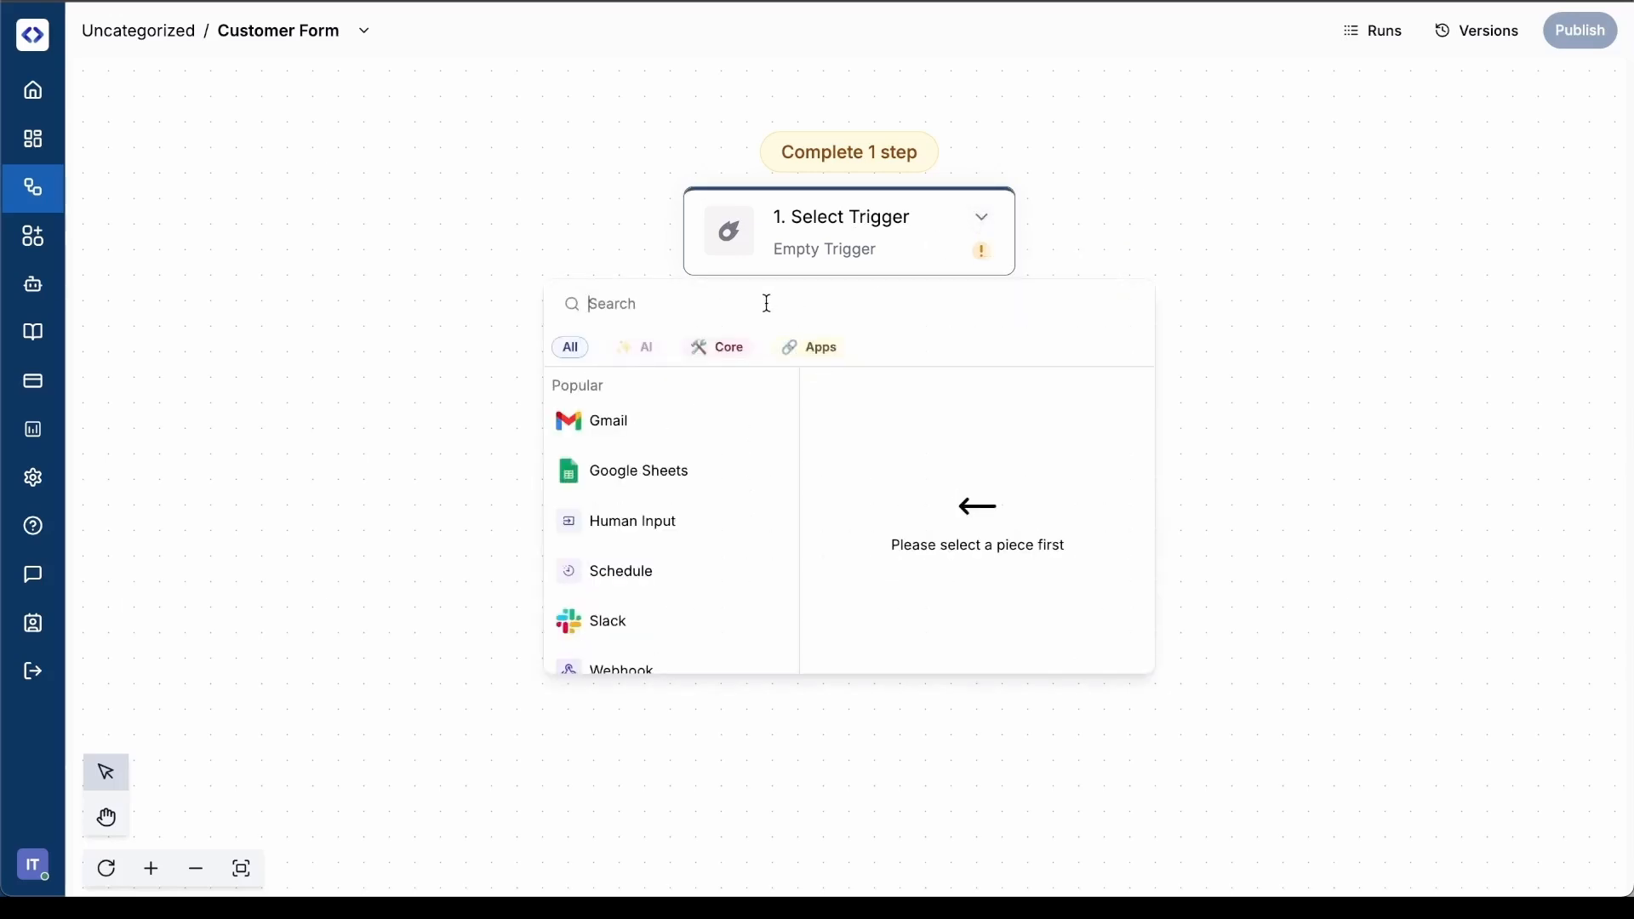
pyautogui.write('web form')
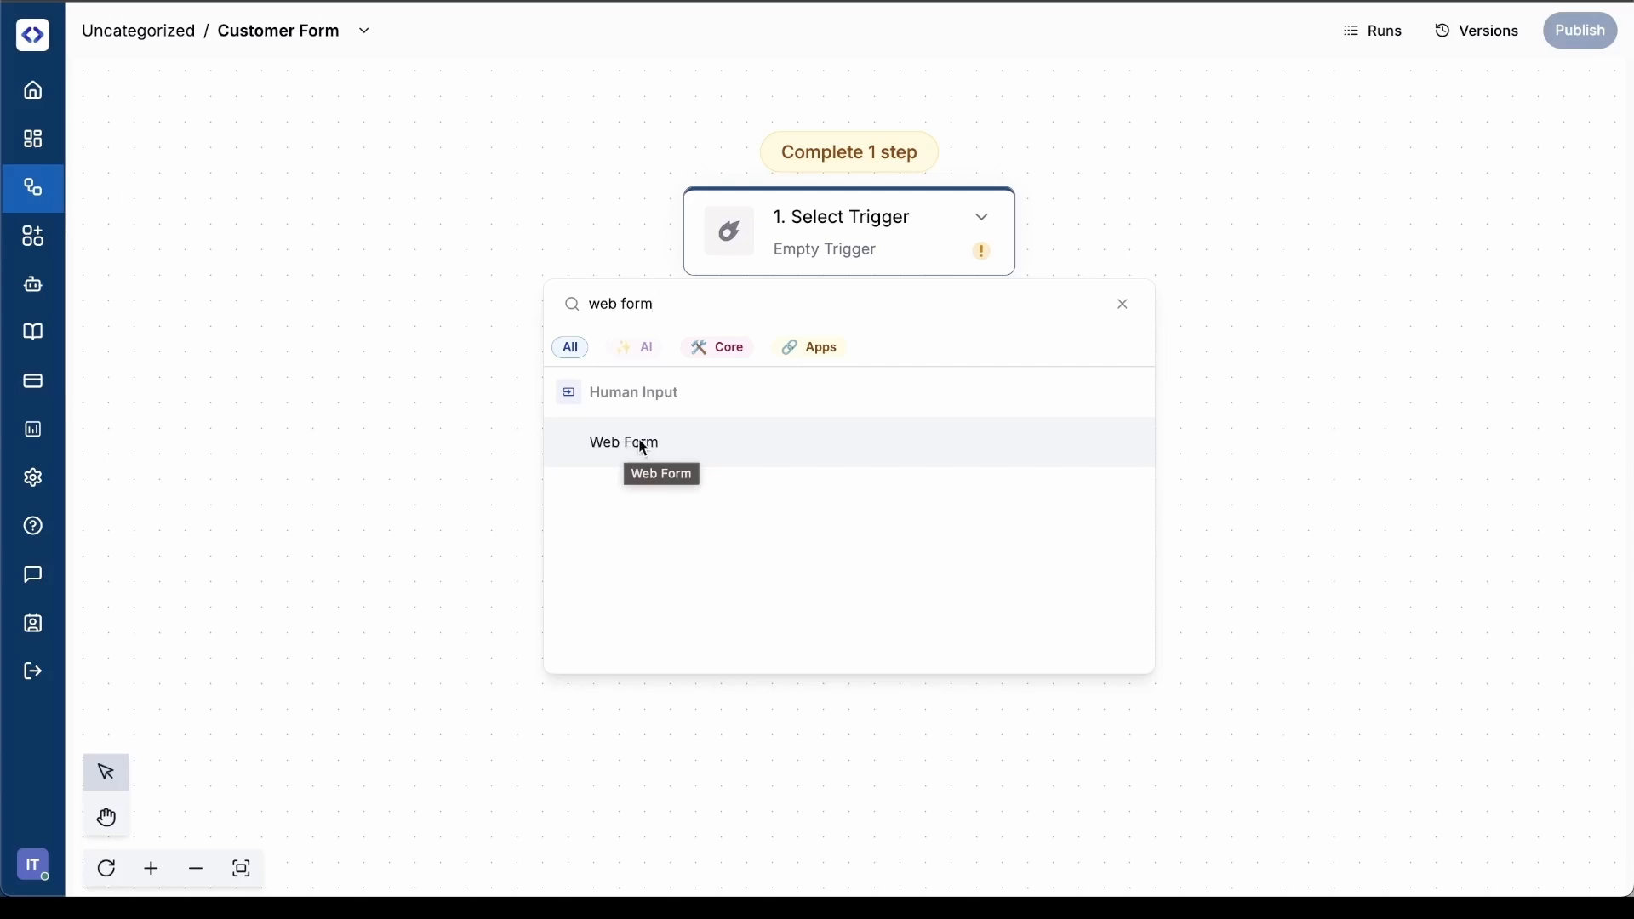
pyautogui.click(644, 446)
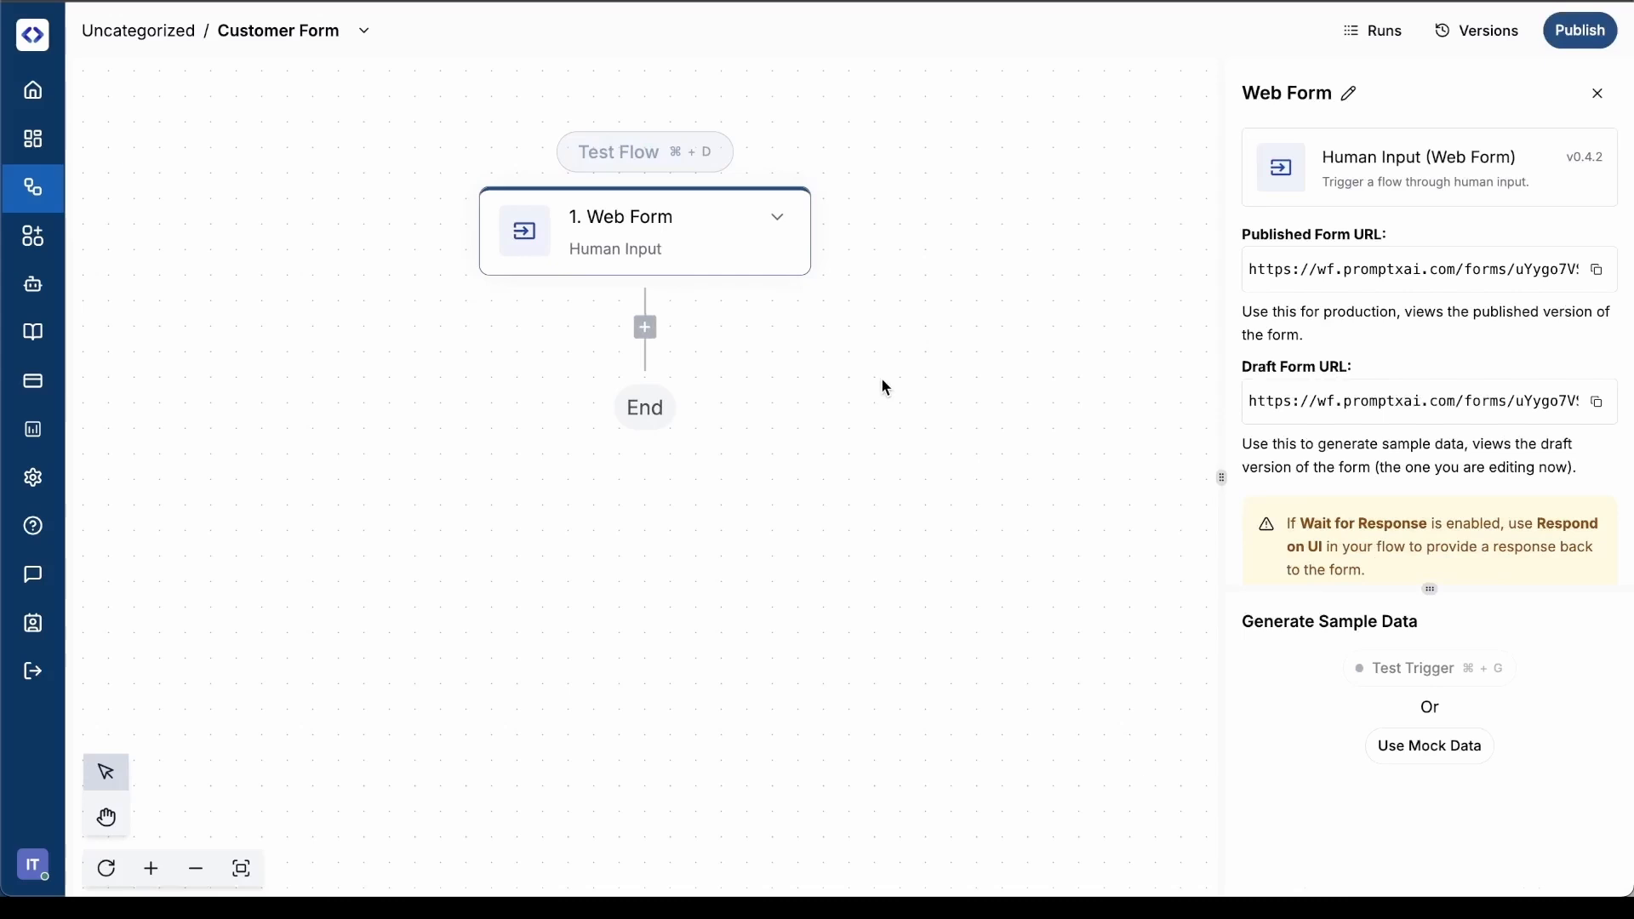
# Widen the Web Form settings and add a first form input named "Name" with field type Text
pyautogui.moveTo(1223, 477); pyautogui.dragTo(1127, 460)
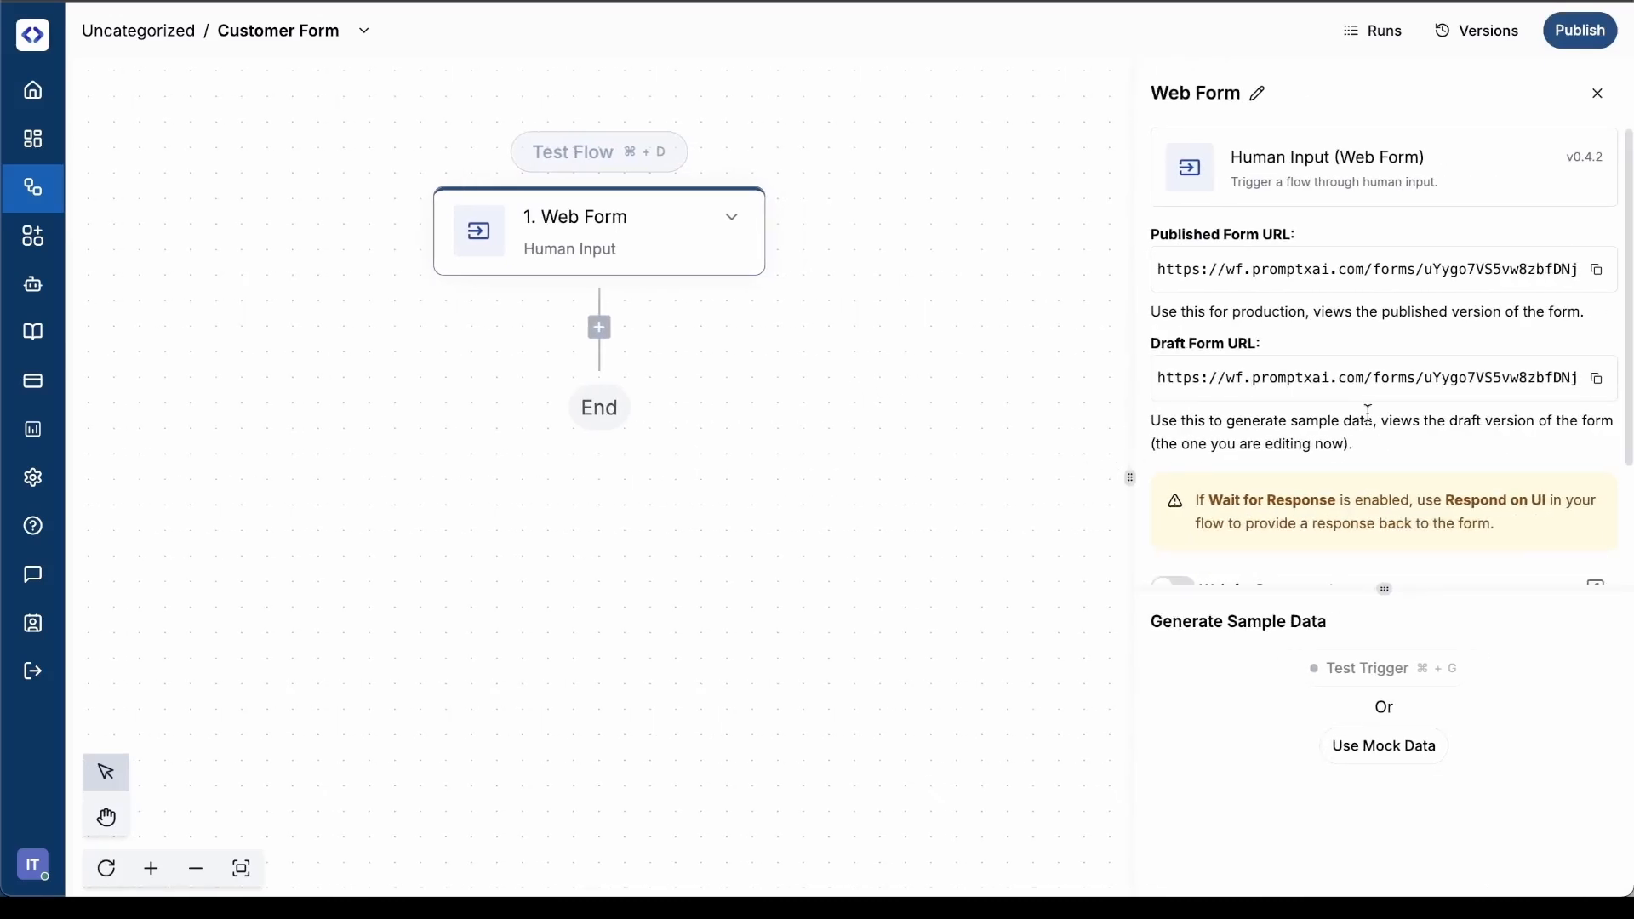
pyautogui.scroll(-2, 1367, 412)
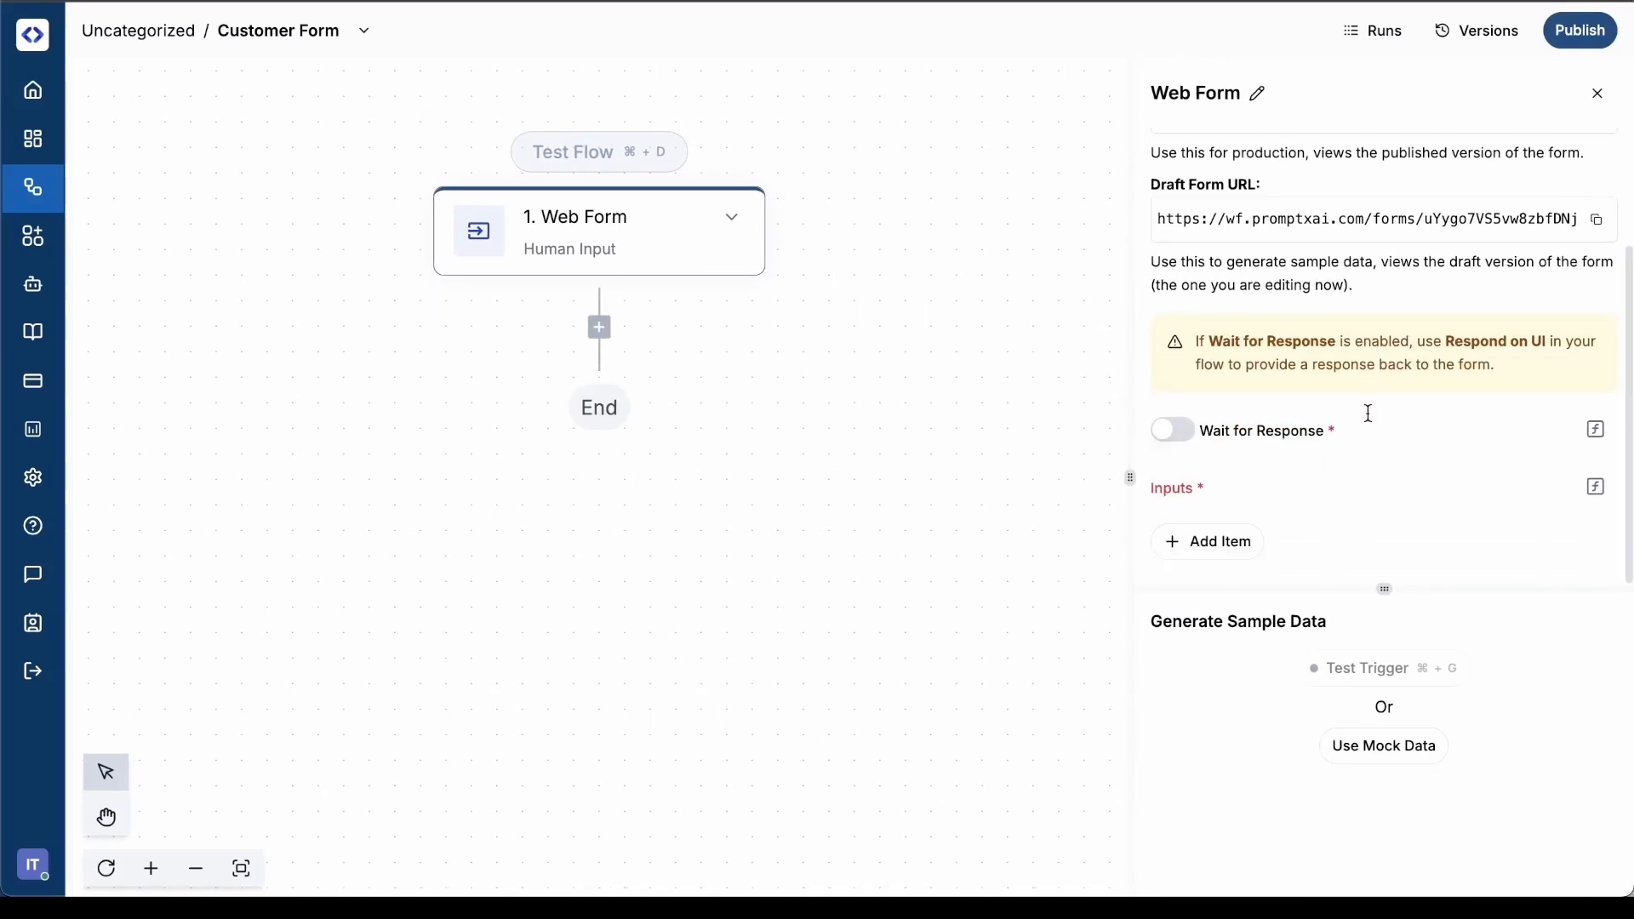
pyautogui.click(1225, 553)
pyautogui.scroll(-4, 1299, 508)
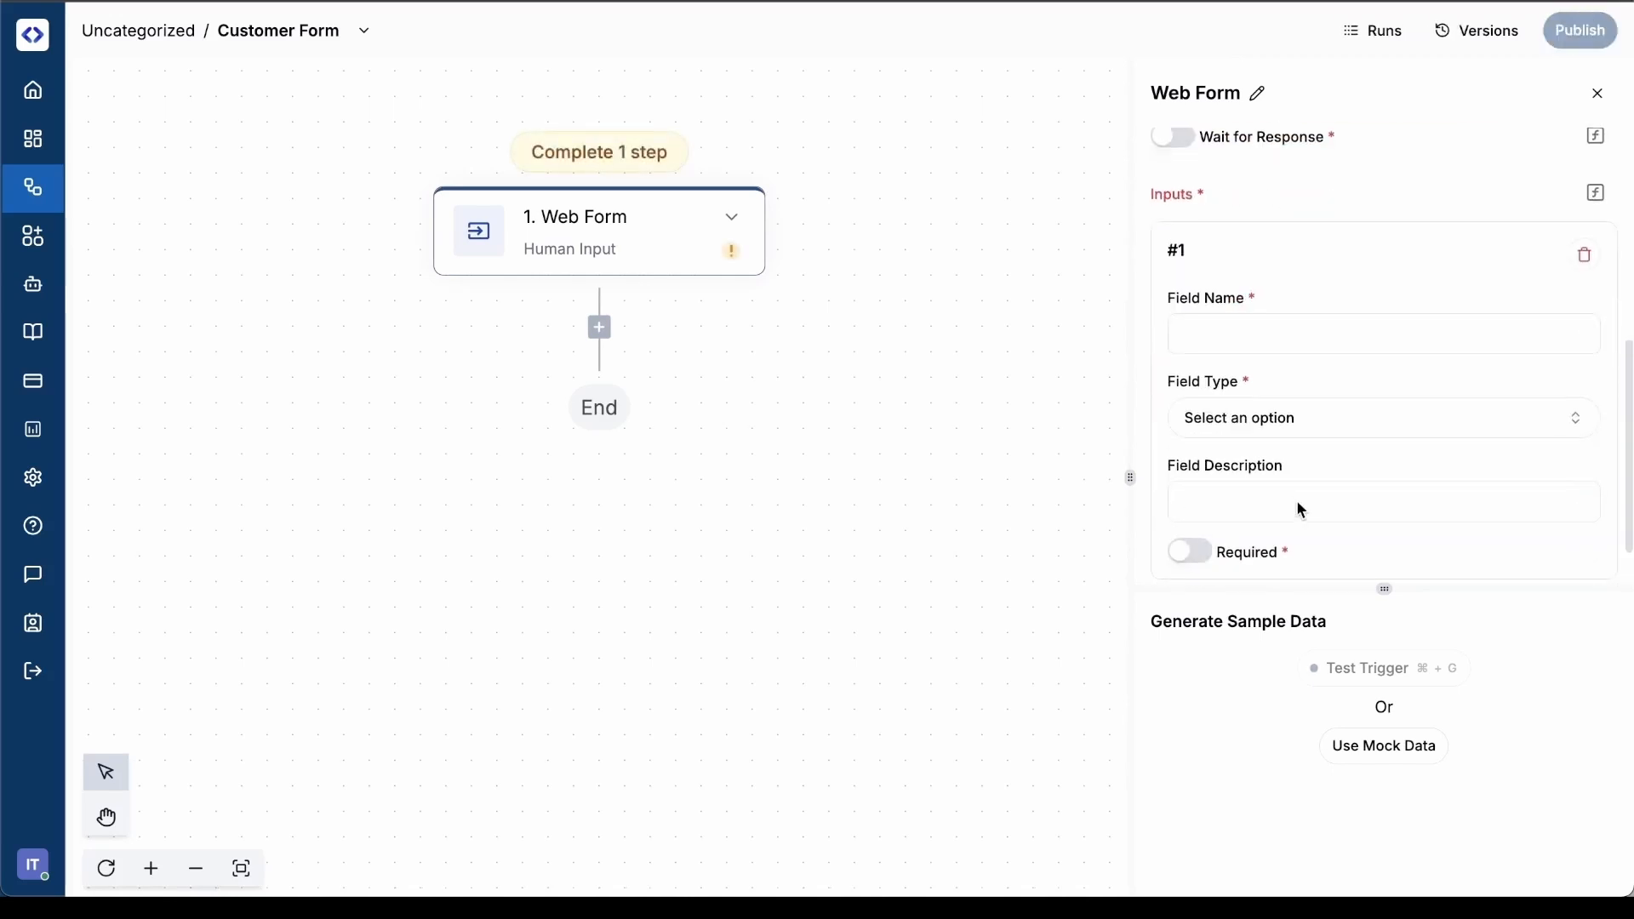
pyautogui.click(1290, 333)
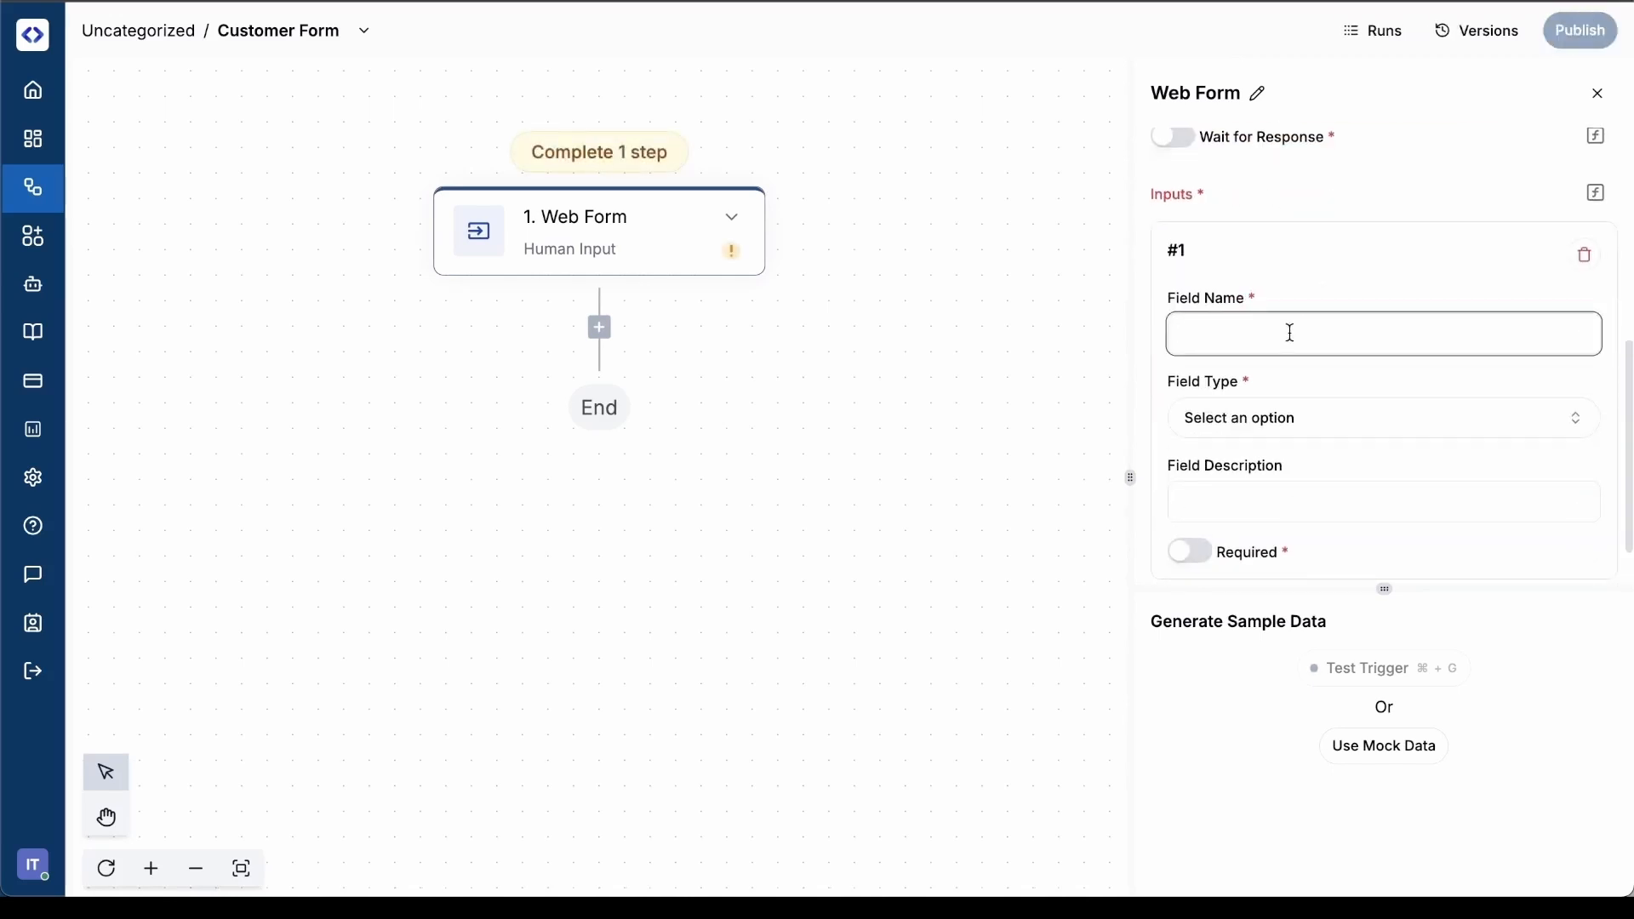
pyautogui.write('Name')
pyautogui.scroll(-1, 1325, 332)
pyautogui.click(1293, 364)
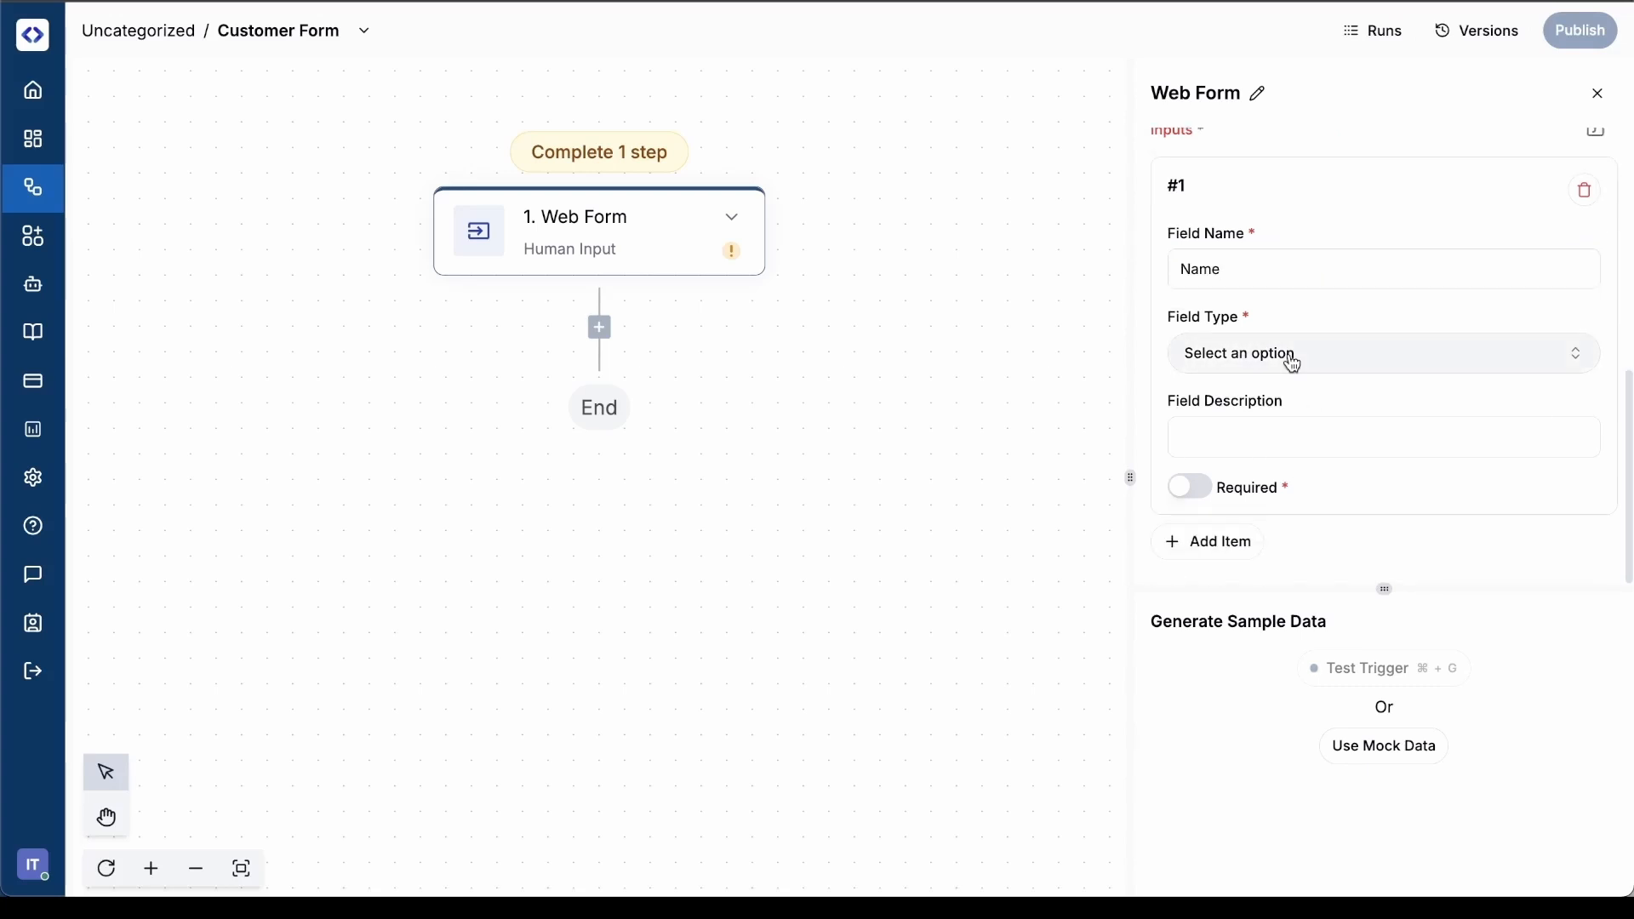
pyautogui.click(1293, 364)
pyautogui.click(1250, 453)
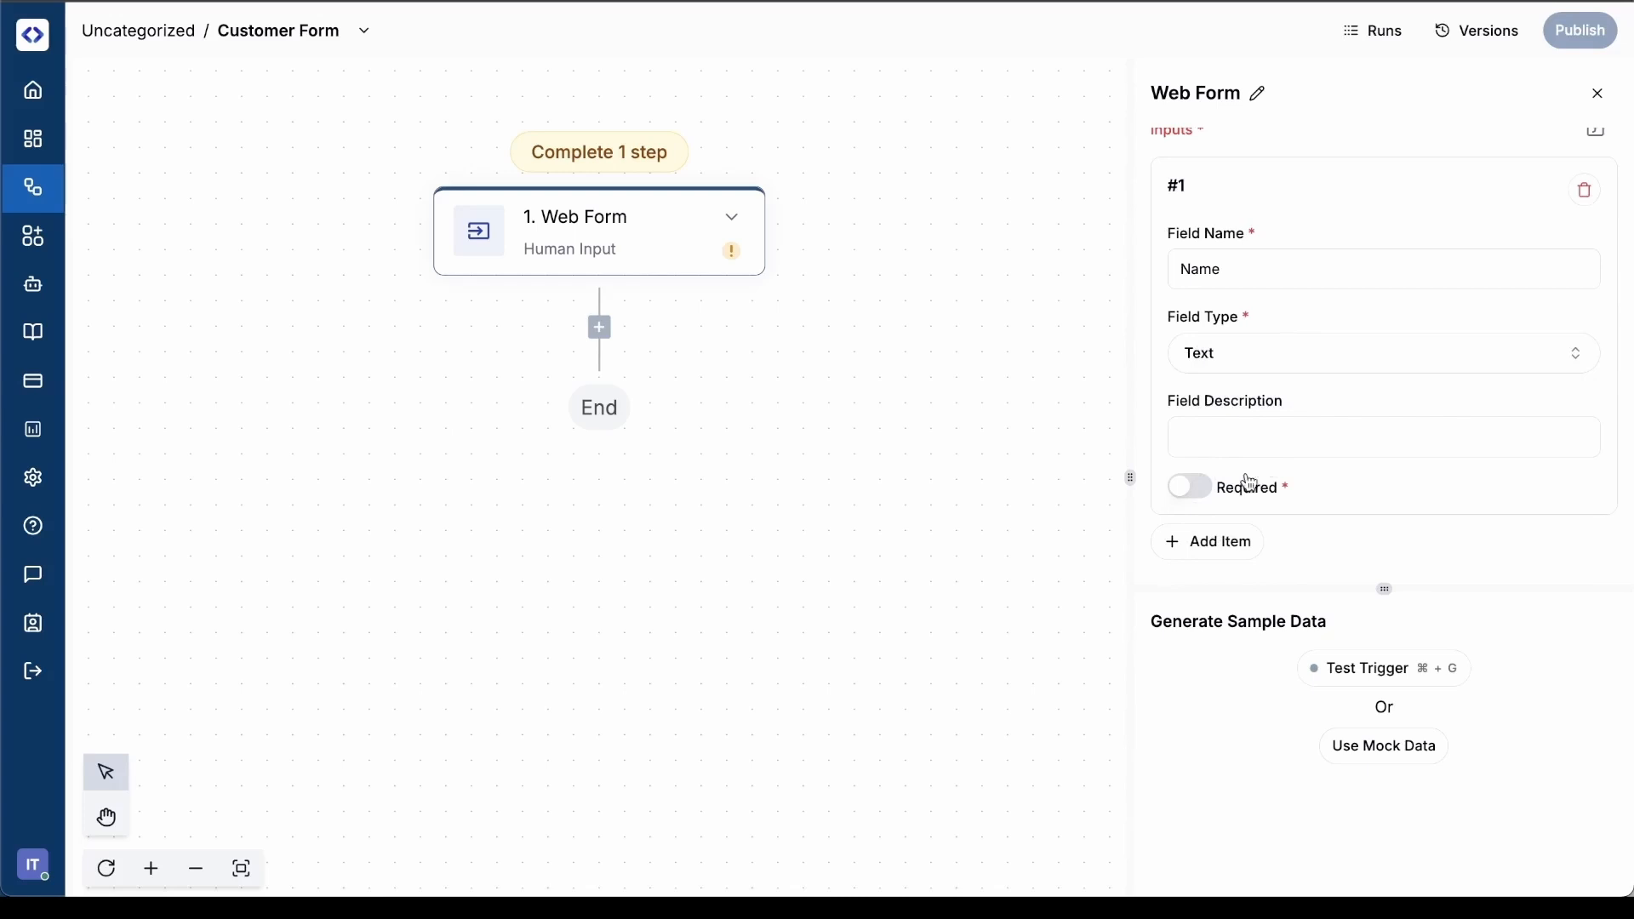
# Add a second form input named "Email" with field type Text
pyautogui.click(1232, 543)
pyautogui.scroll(-4, 1338, 460)
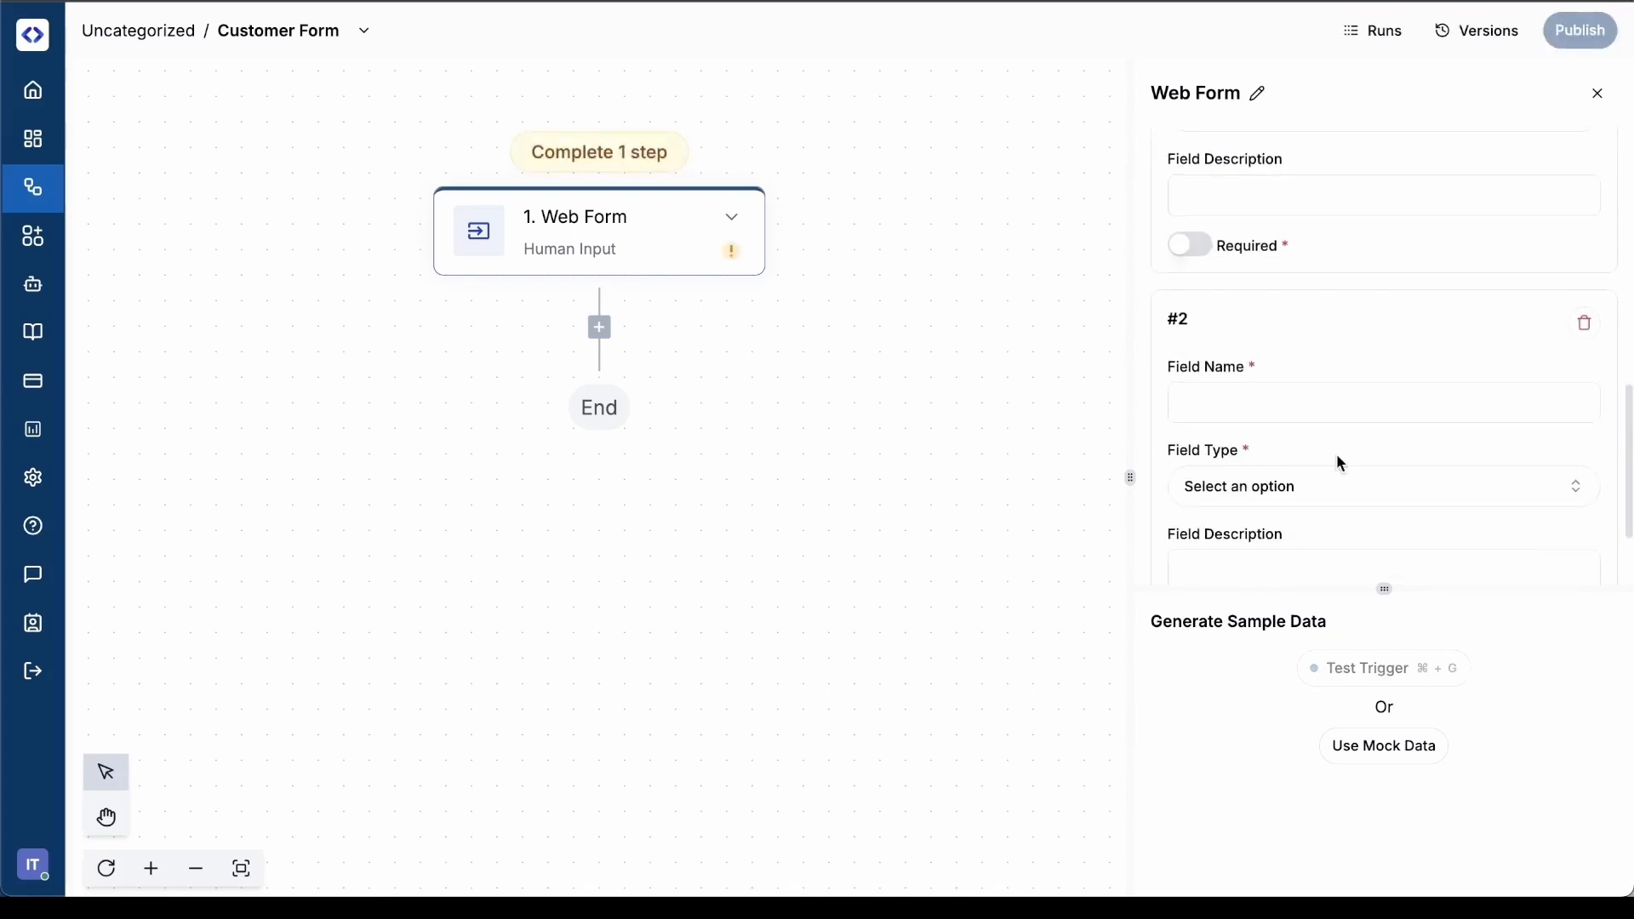
pyautogui.click(1305, 407)
pyautogui.write('Email')
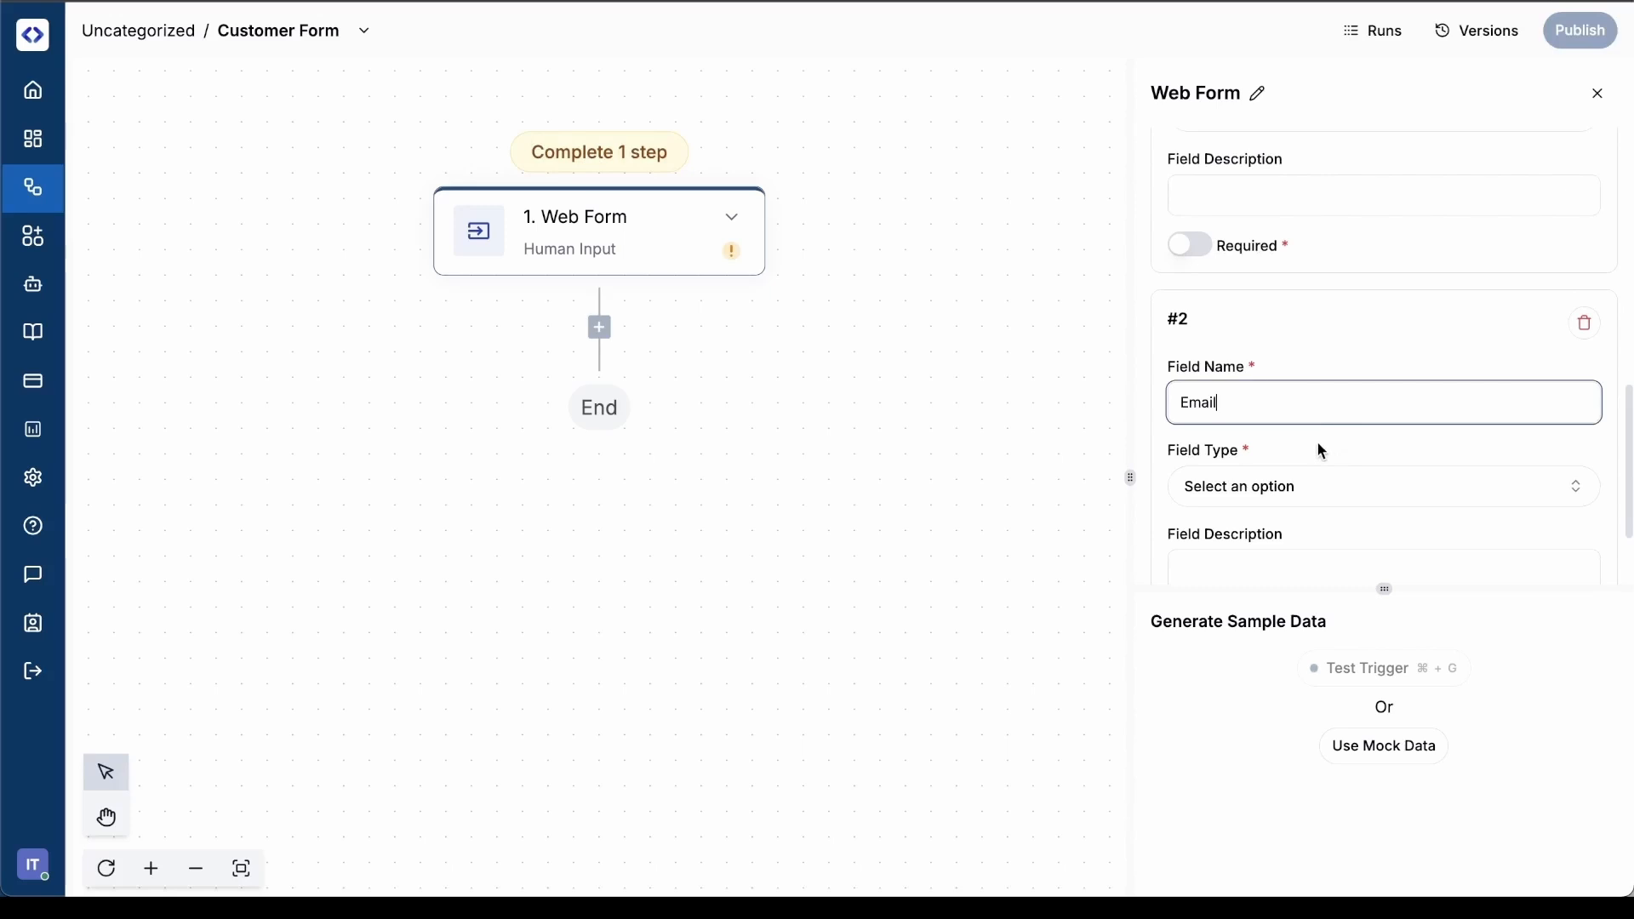
pyautogui.scroll(-3, 1321, 446)
pyautogui.click(1333, 351)
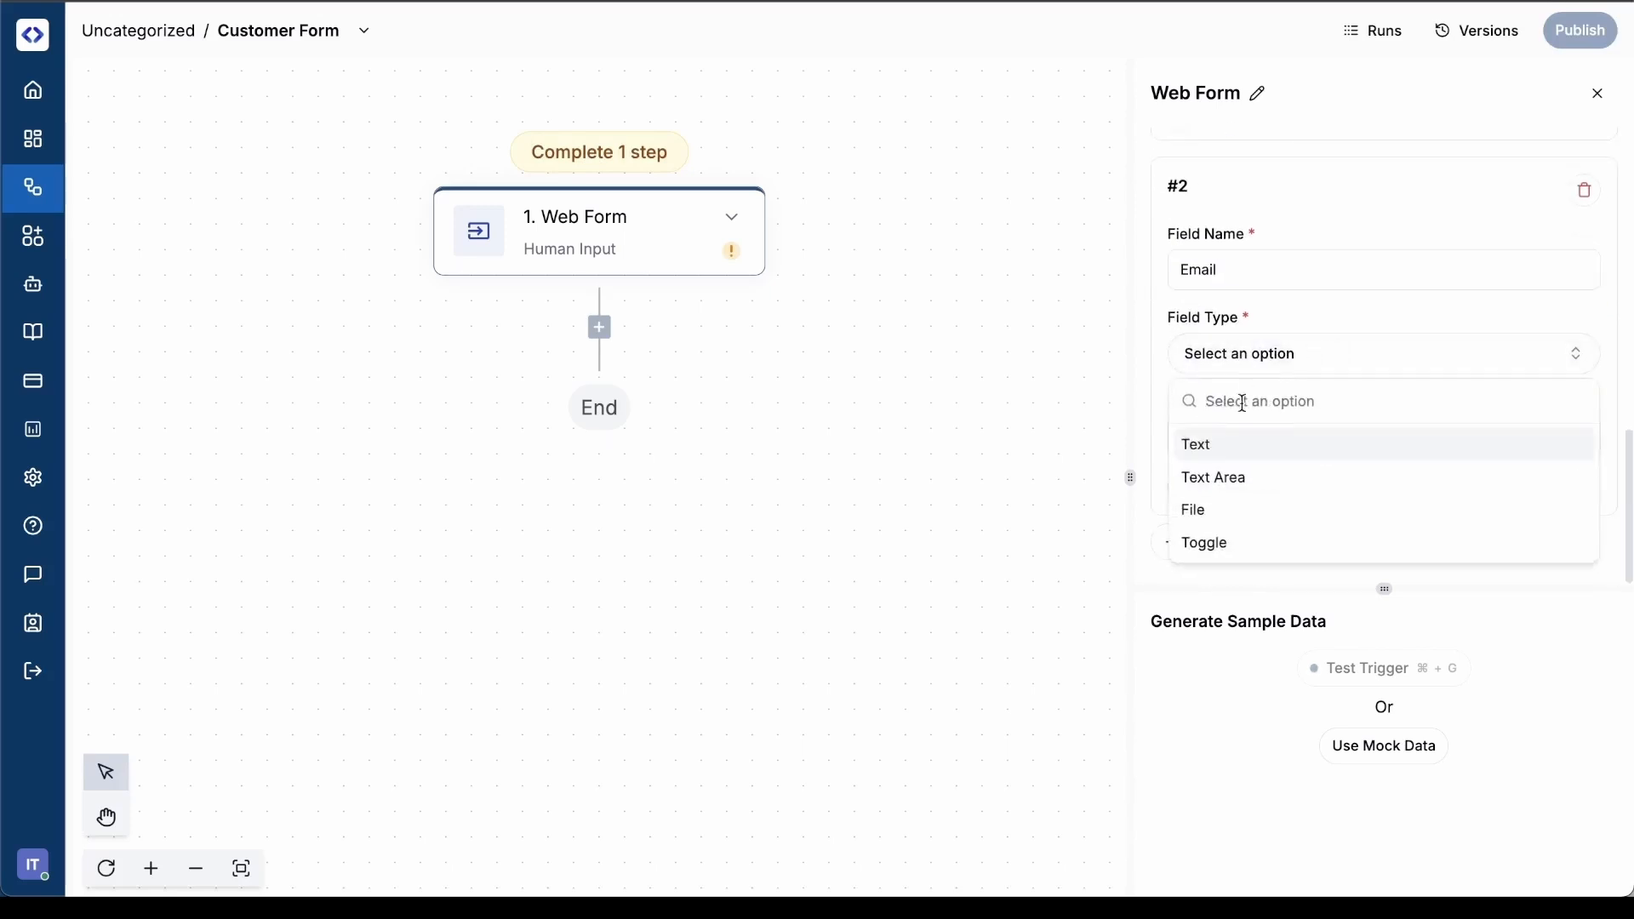
pyautogui.click(1223, 443)
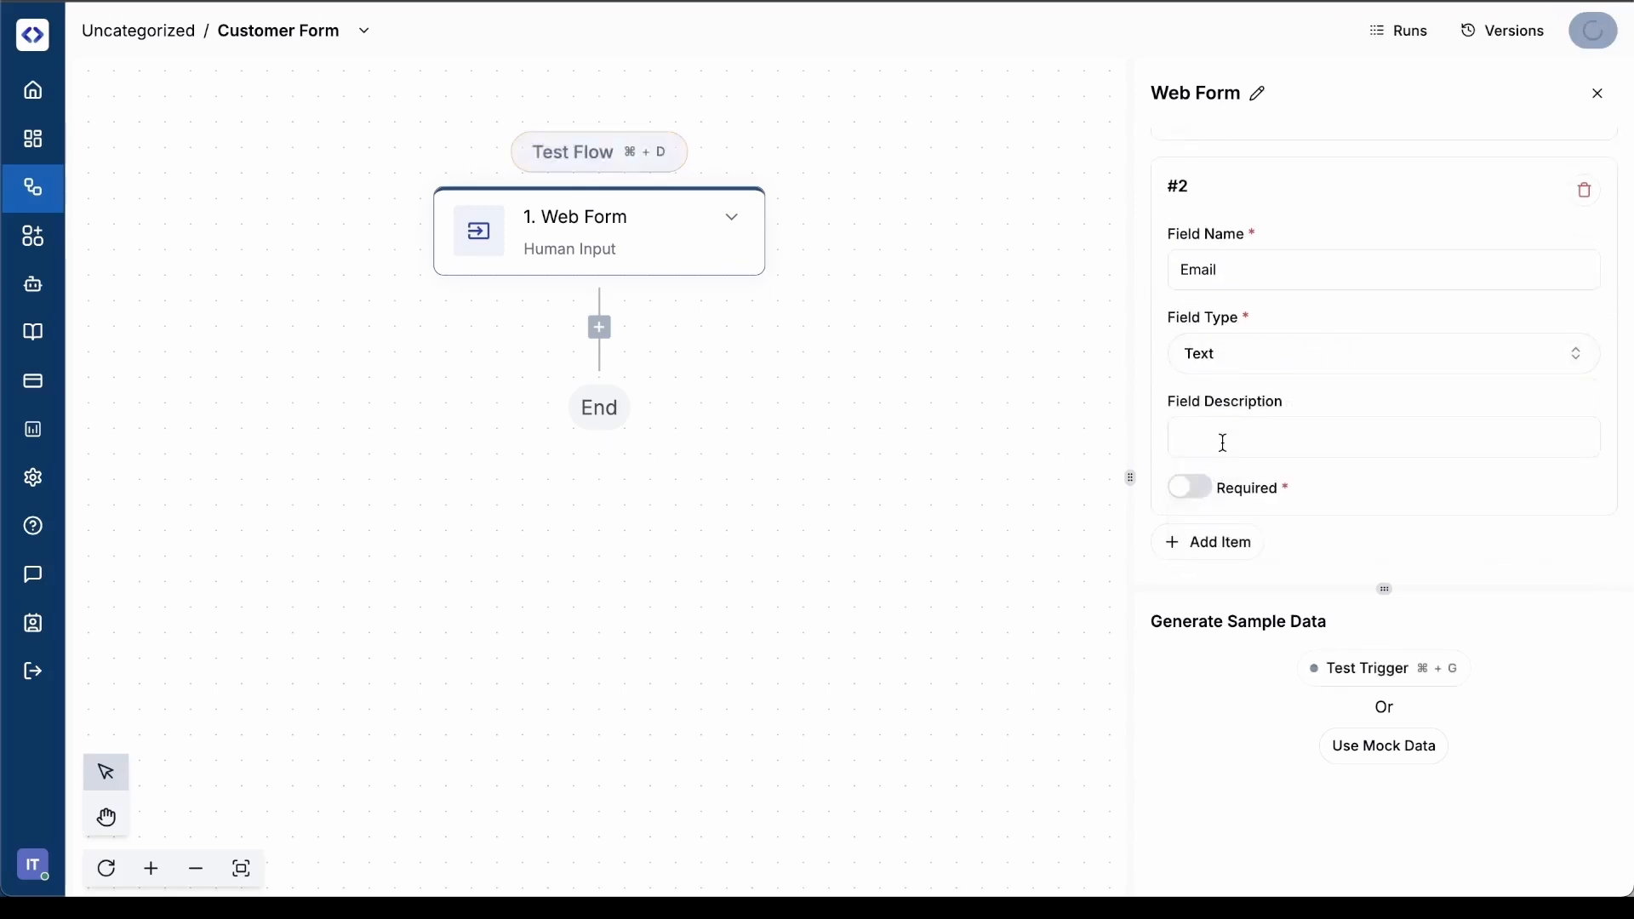
# Add a third form input named "Postion" with field type Text
pyautogui.click(1217, 543)
pyautogui.scroll(-5, 1292, 488)
pyautogui.click(1320, 406)
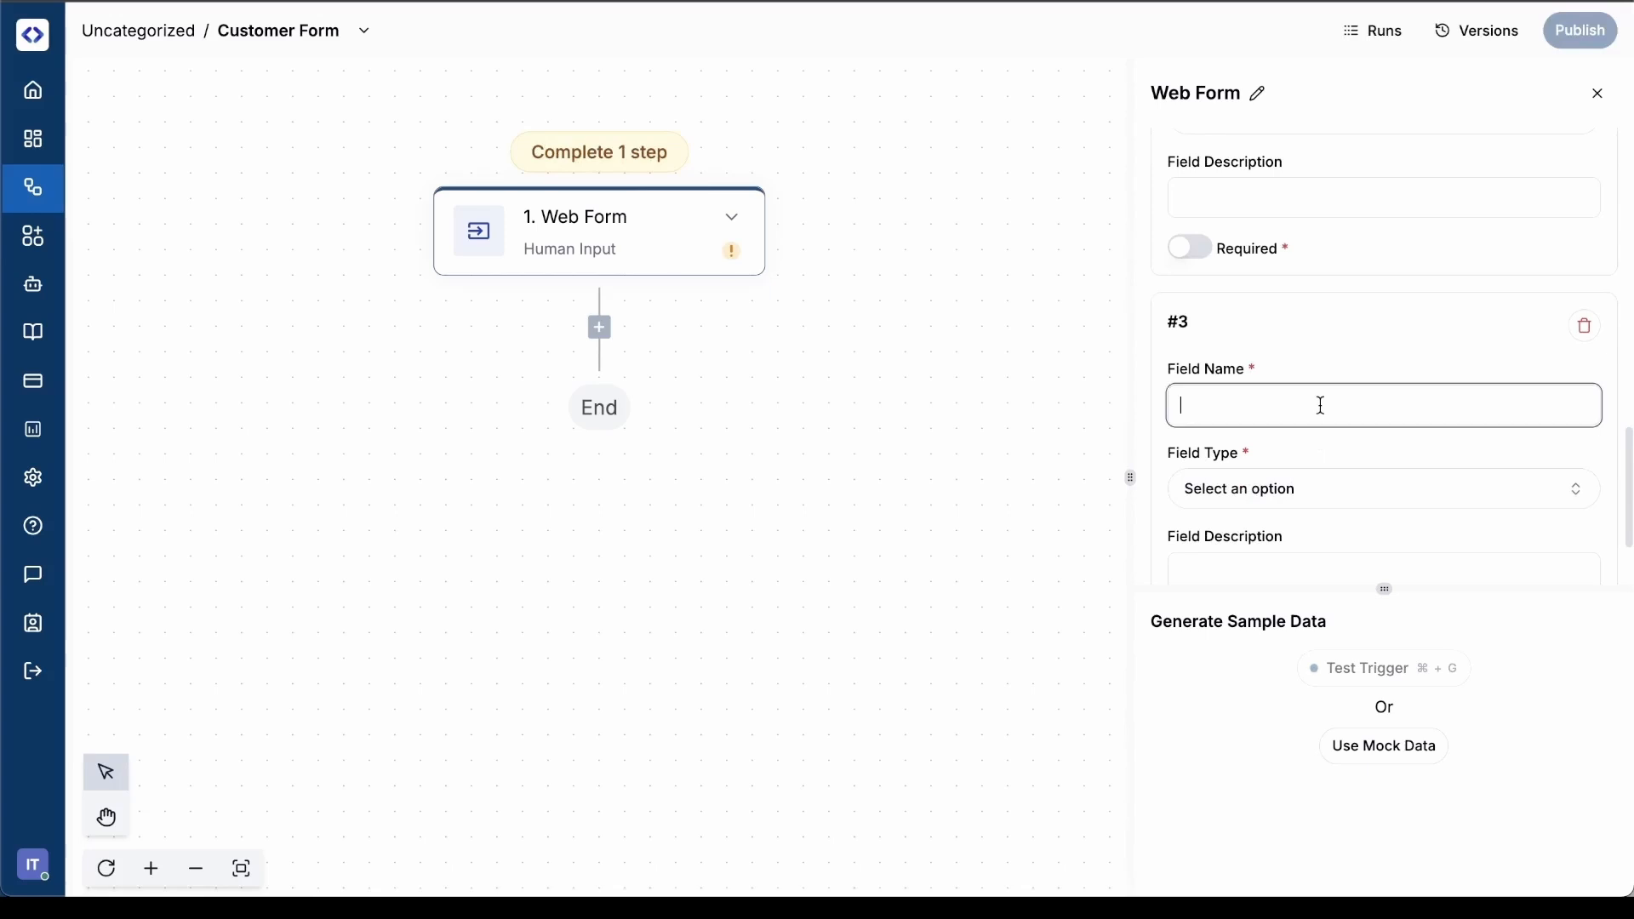
pyautogui.write('Postion')
pyautogui.scroll(-3, 1323, 409)
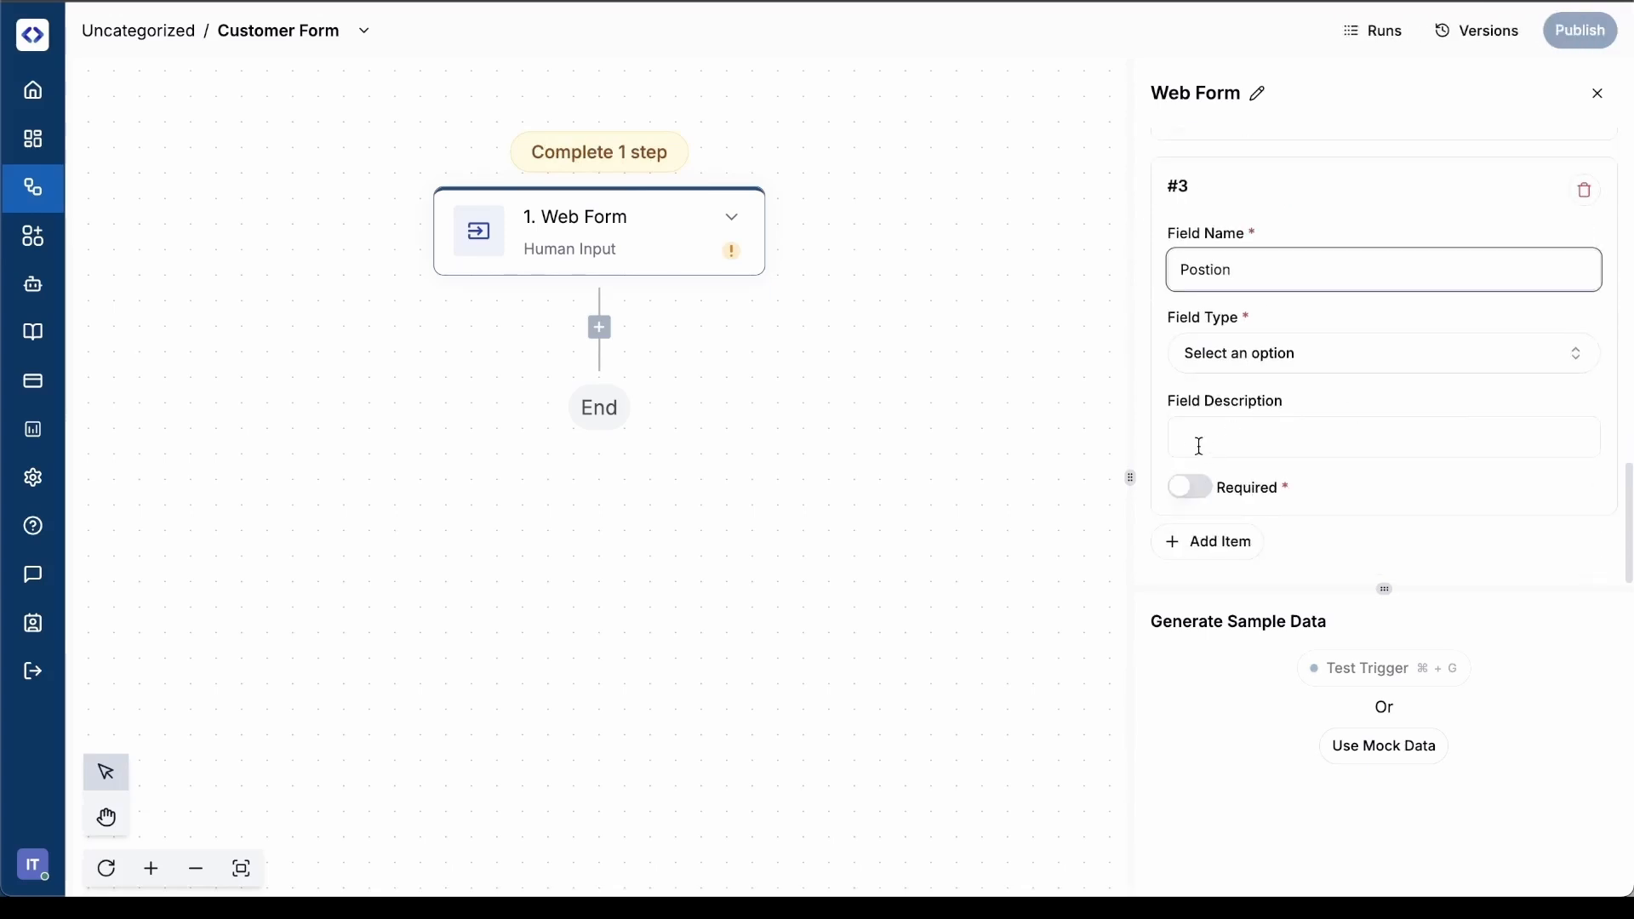
pyautogui.click(1234, 359)
pyautogui.click(1214, 463)
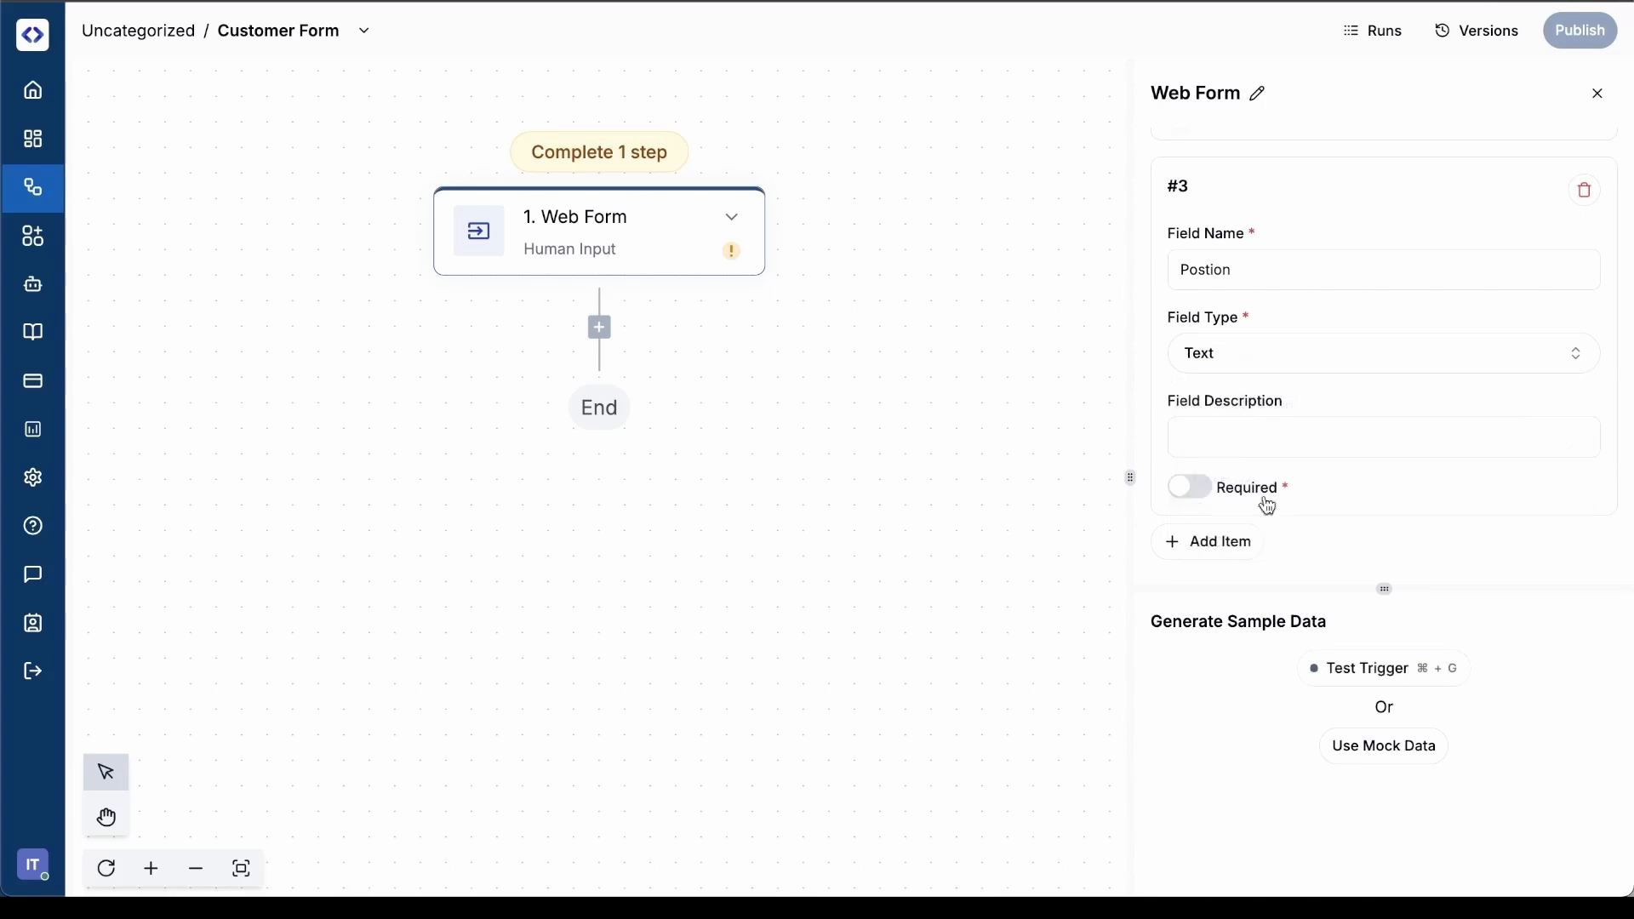
# Add a fourth form input named "Department" with field type Text
pyautogui.click(1215, 539)
pyautogui.scroll(-3, 1312, 437)
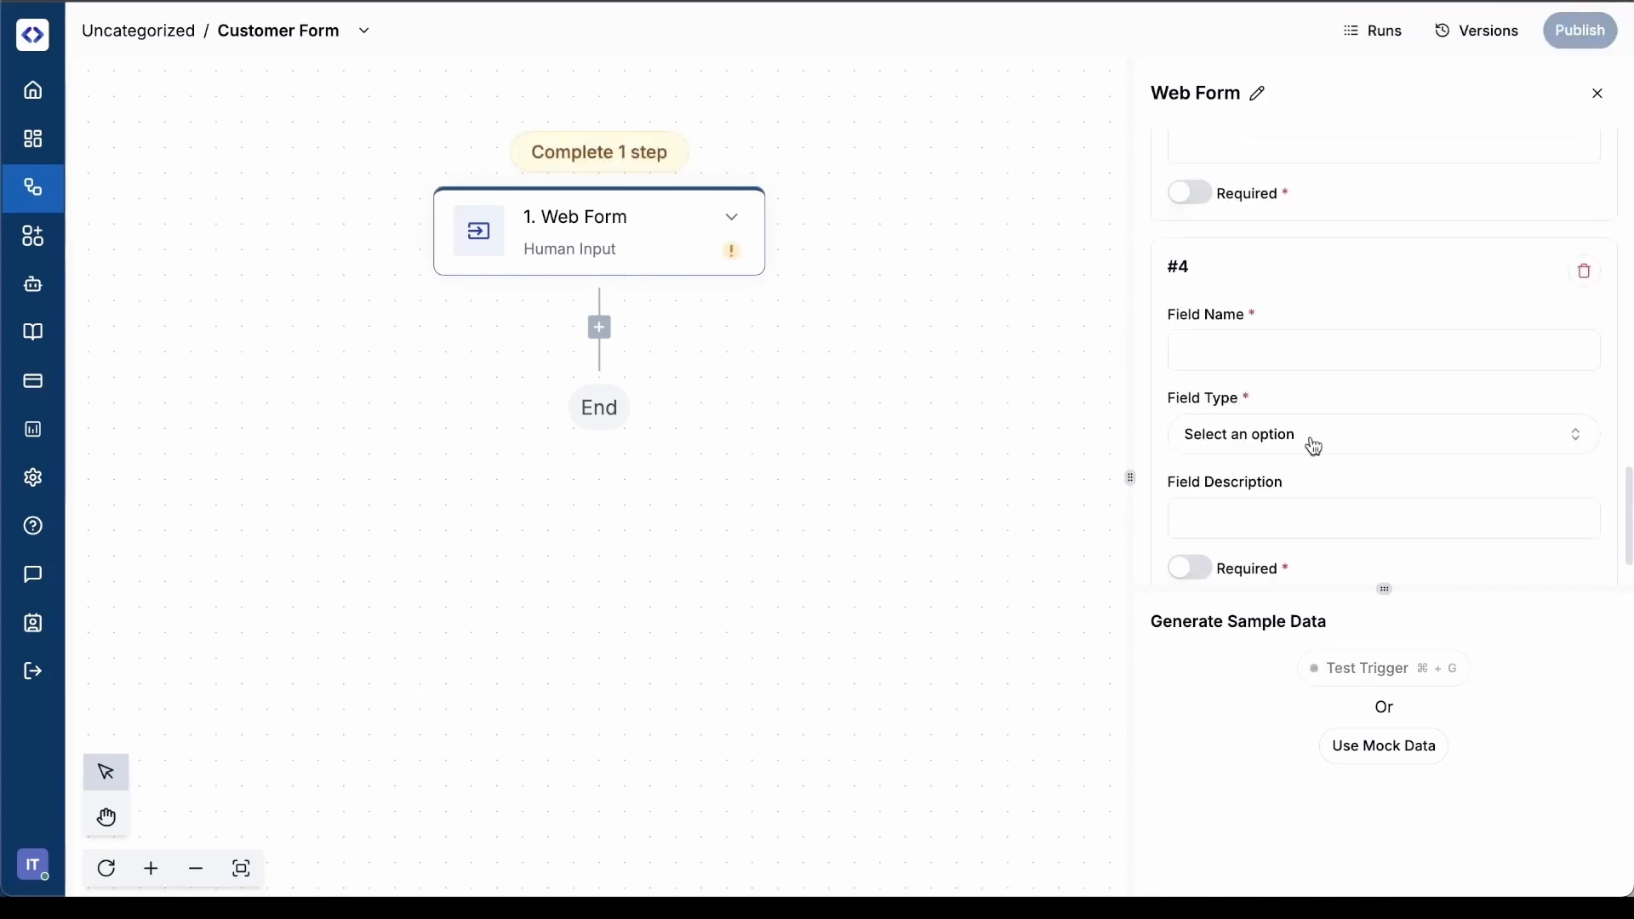
pyautogui.click(1263, 345)
pyautogui.write('Dep')
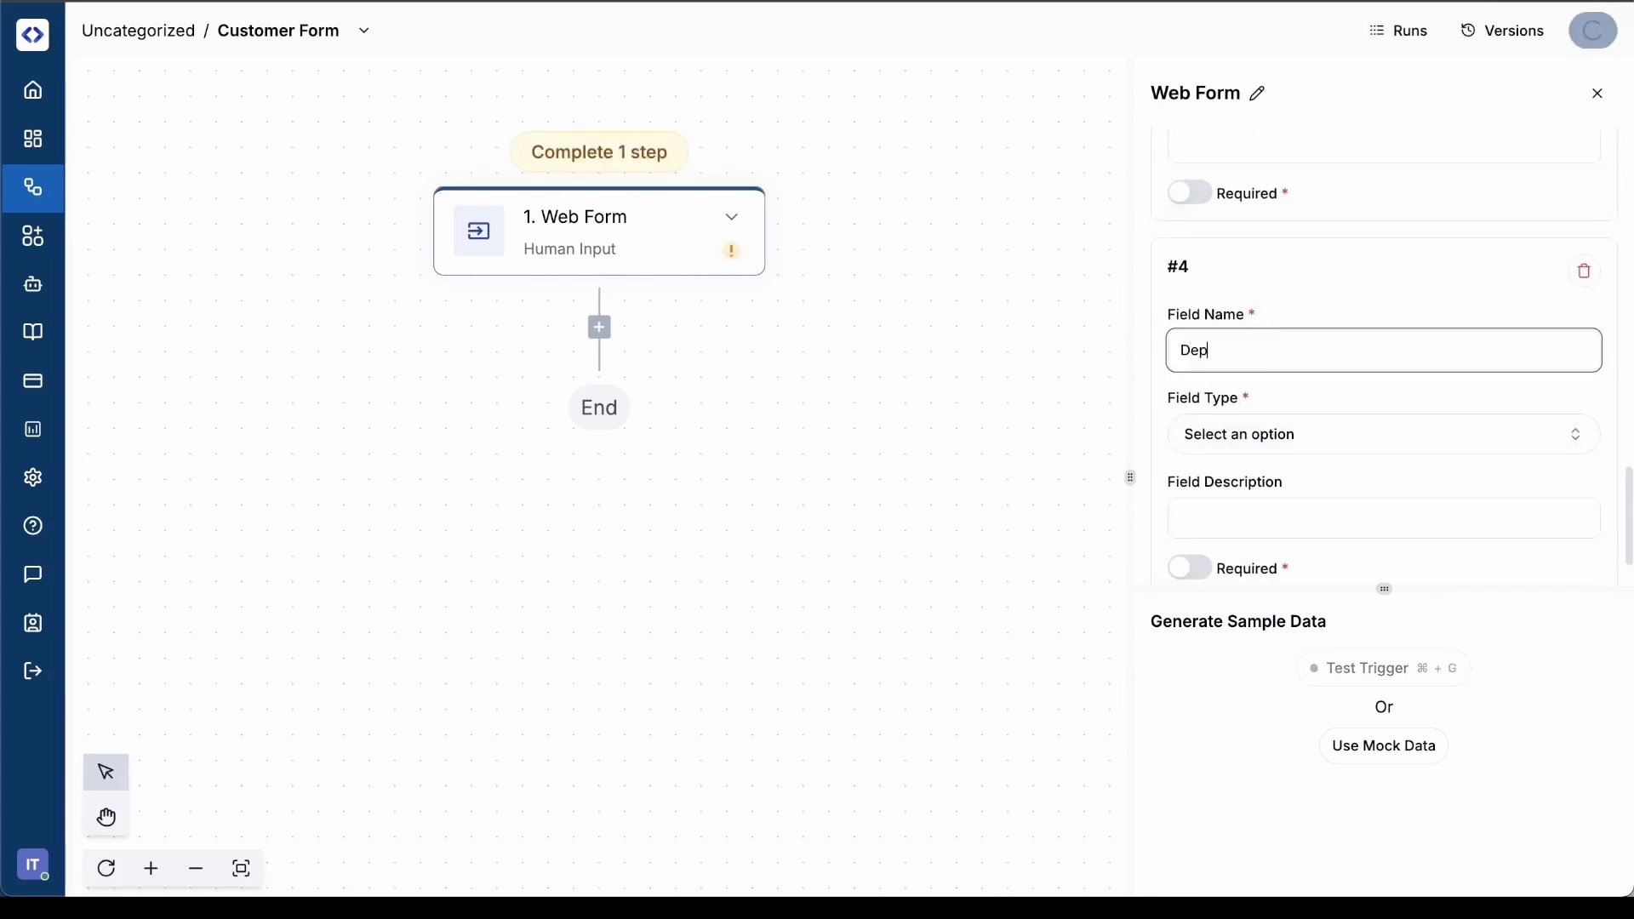
pyautogui.write('artment')
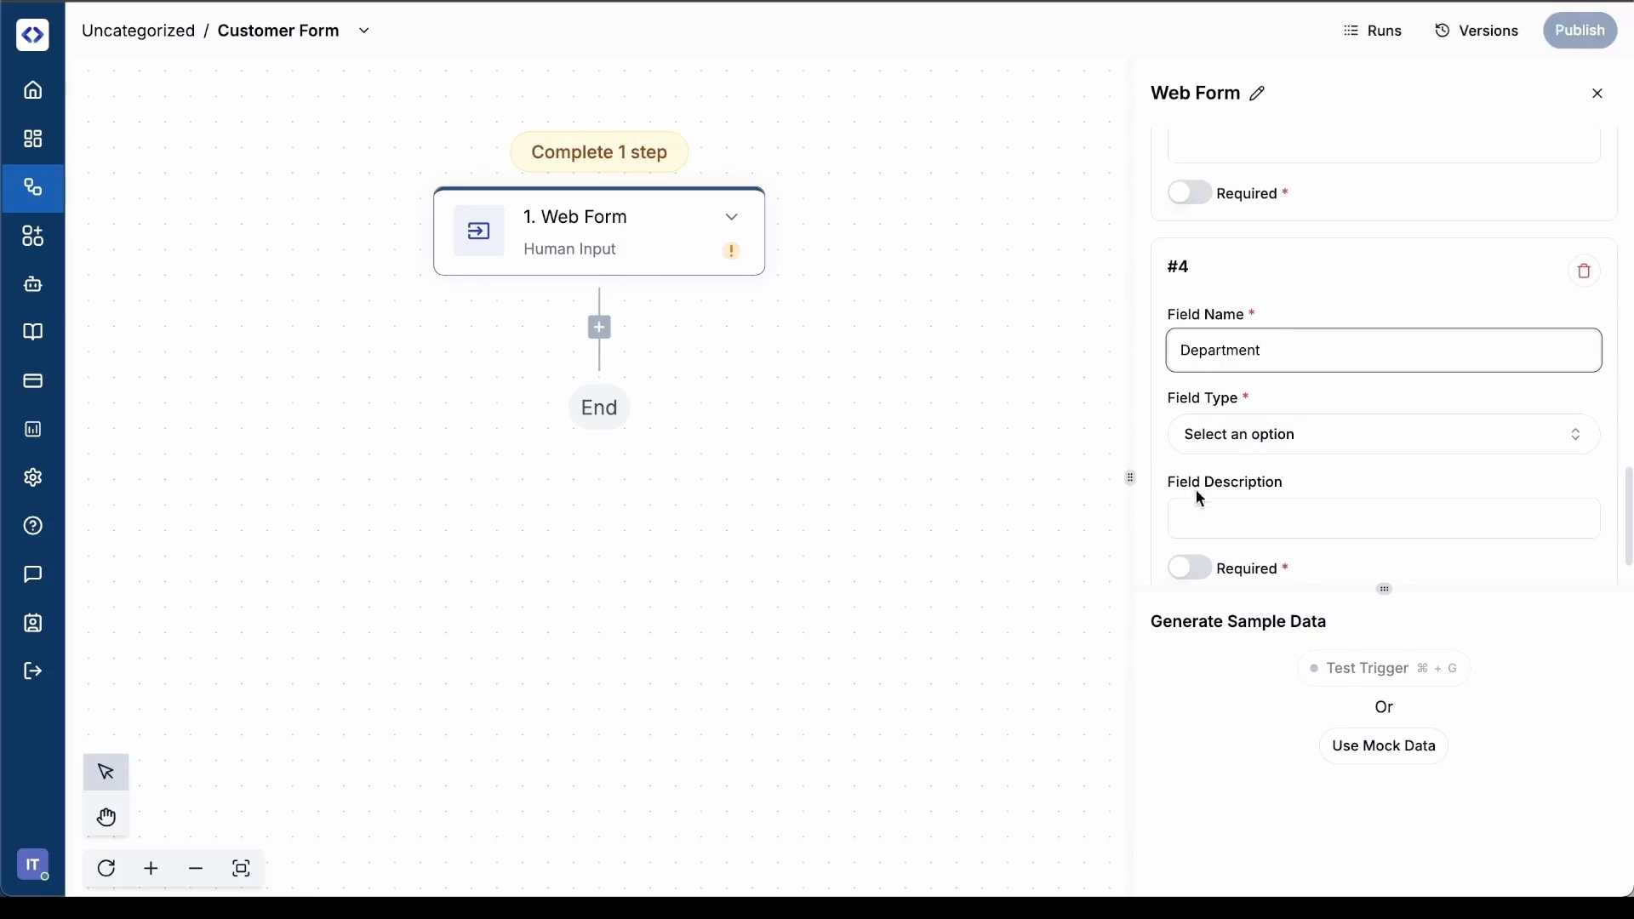
pyautogui.click(1248, 433)
pyautogui.click(1248, 433)
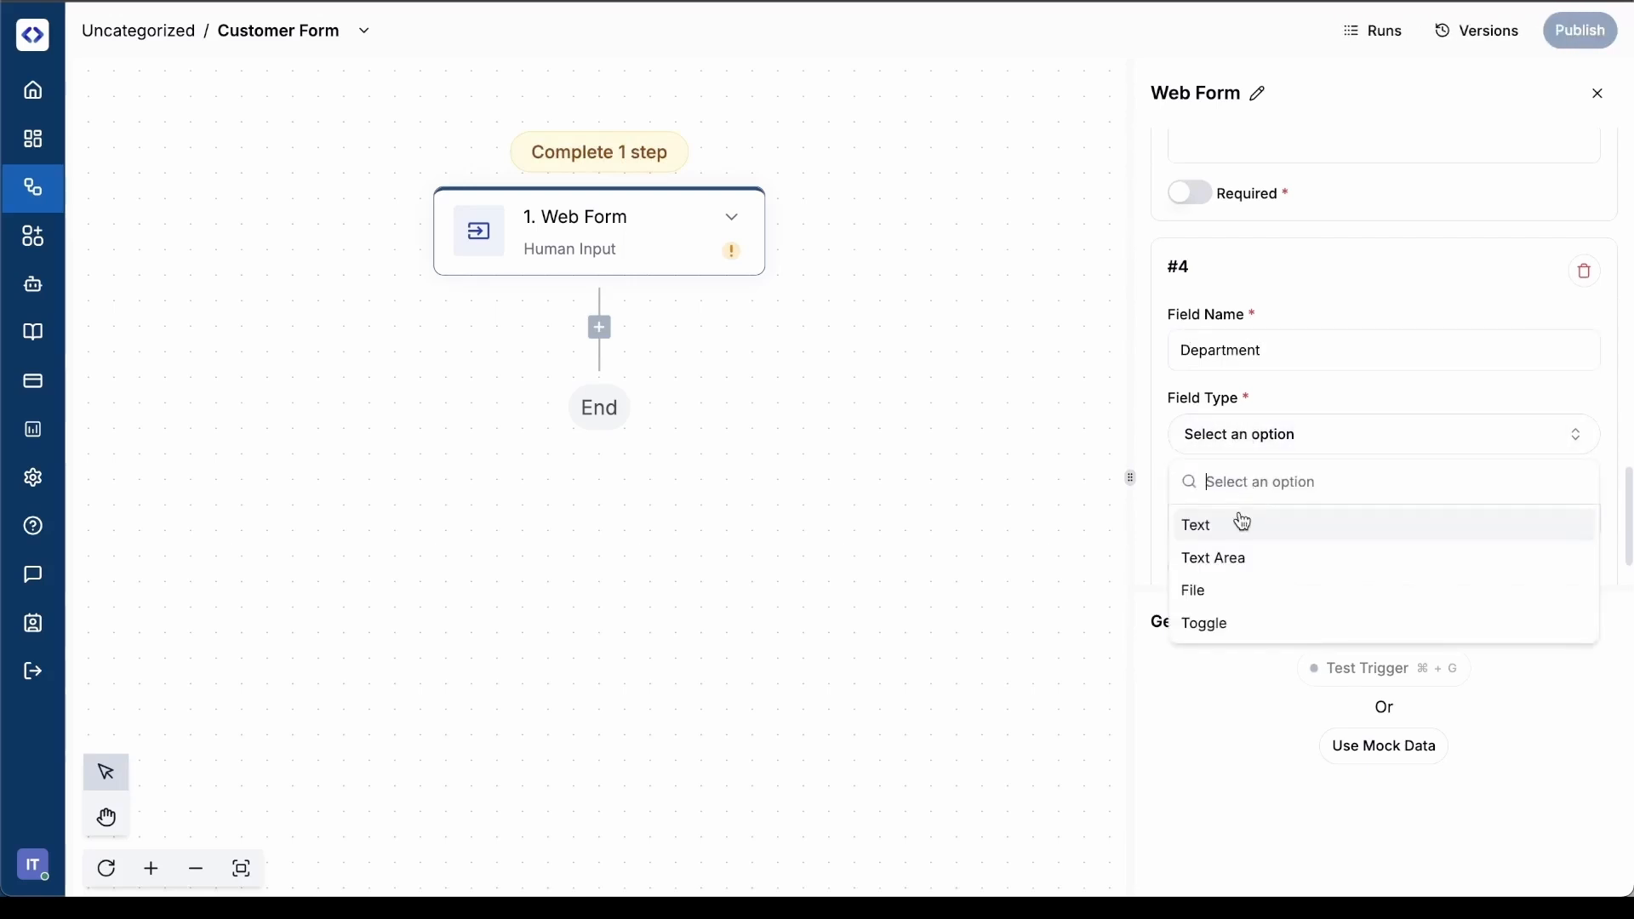
pyautogui.click(1239, 523)
# Add a fifth form input named "Company Name" with field type Text
pyautogui.scroll(-1, 1233, 518)
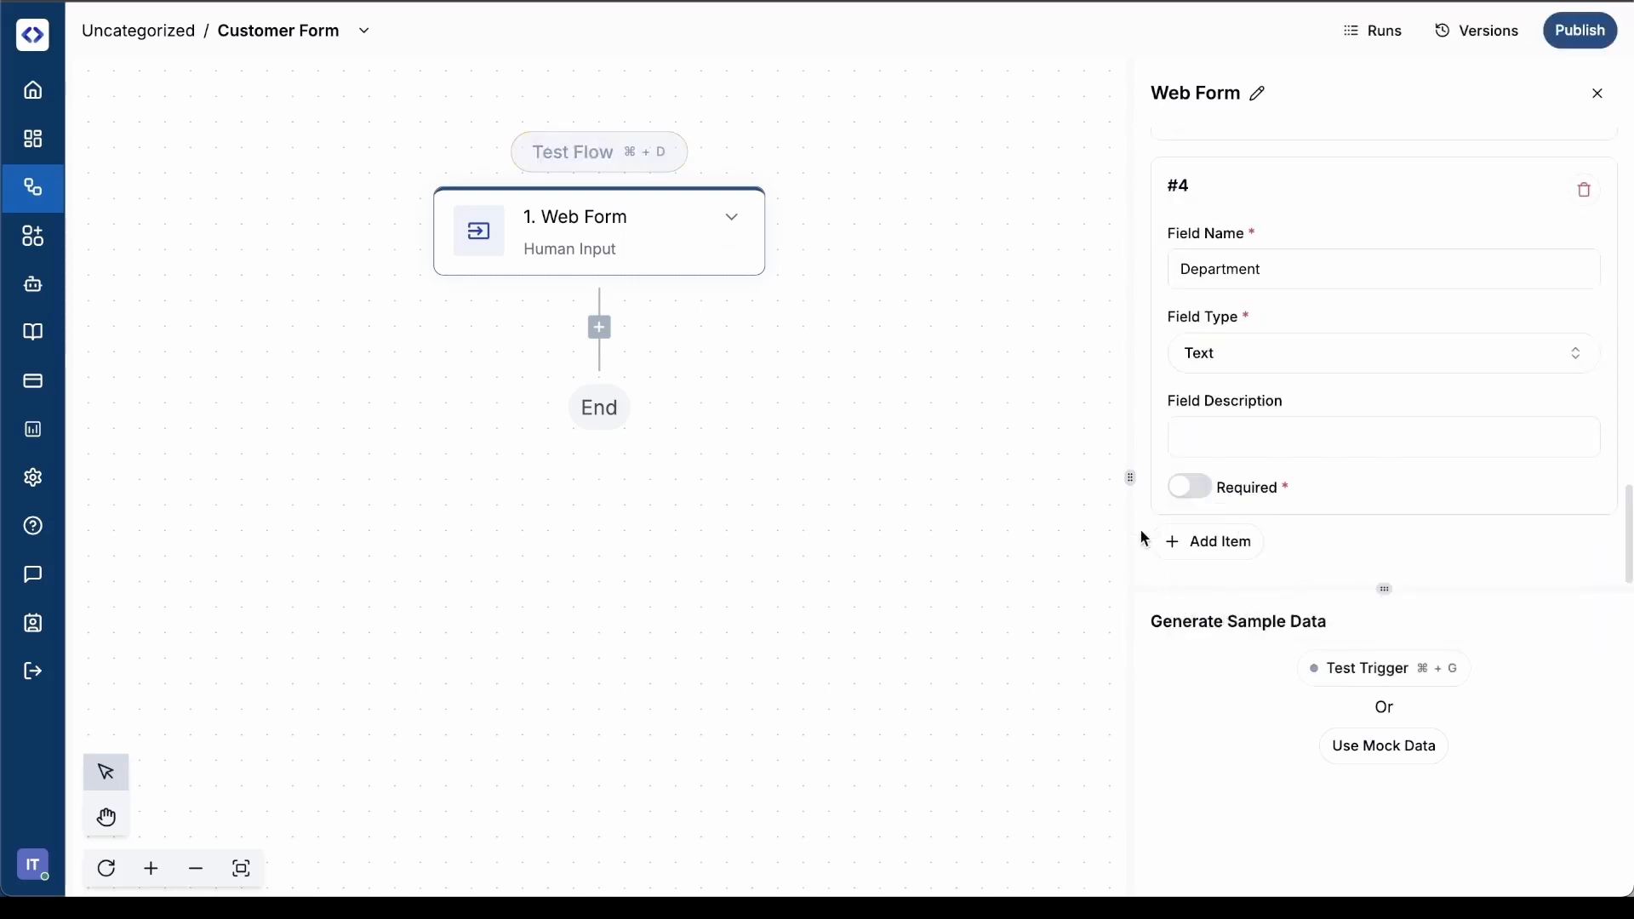
pyautogui.click(1215, 539)
pyautogui.scroll(-4, 1309, 481)
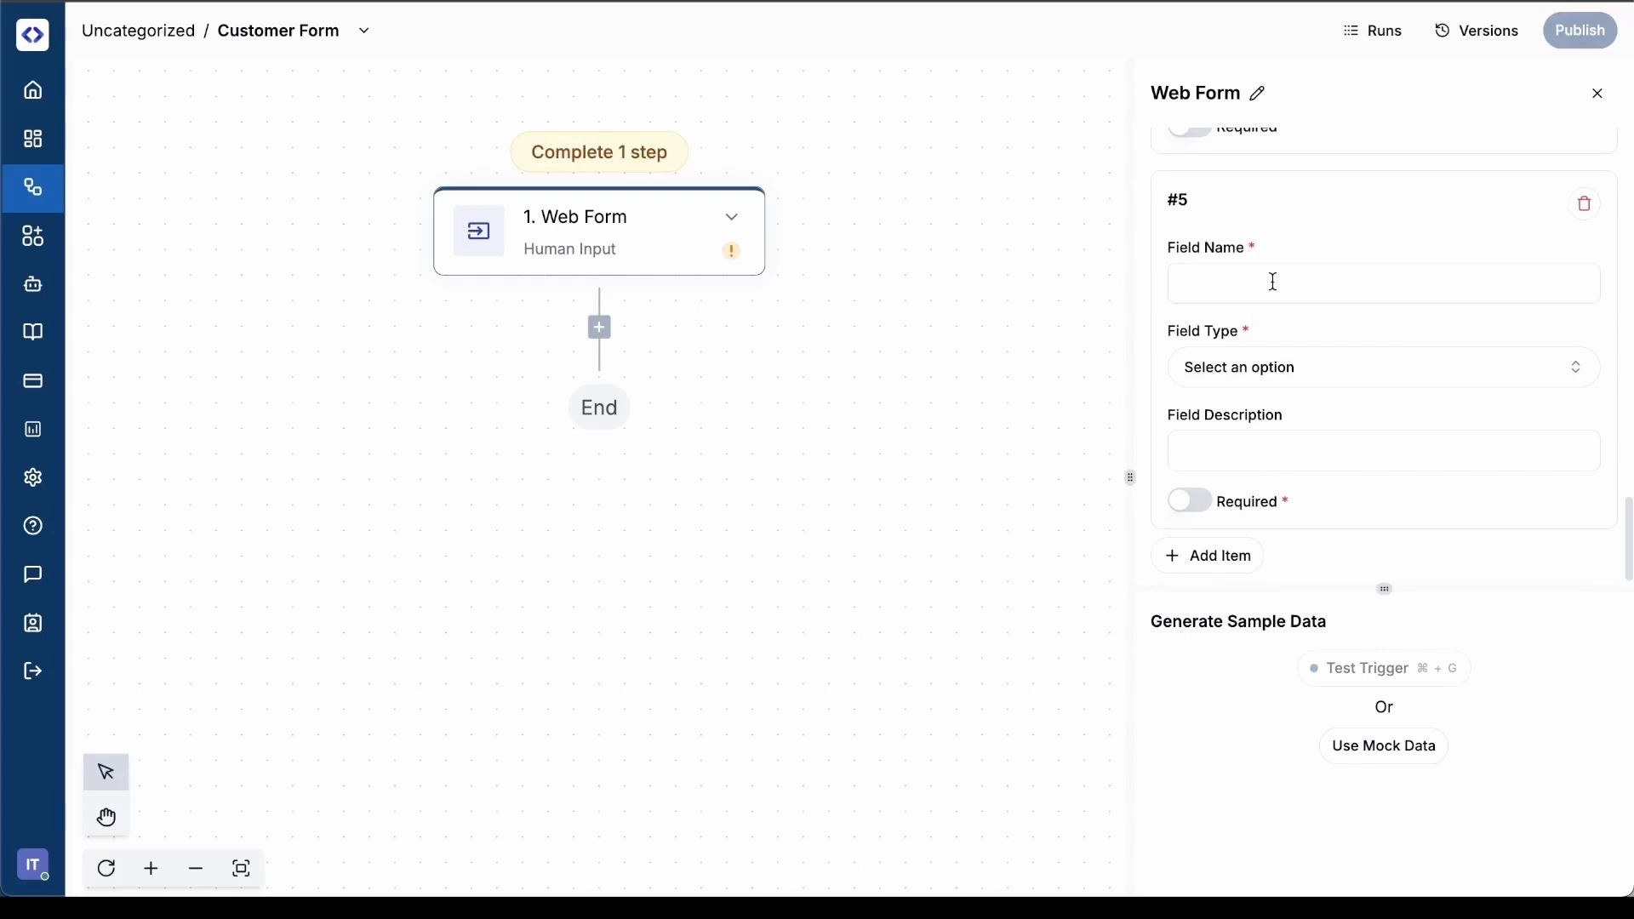
pyautogui.click(1274, 281)
pyautogui.write('Comp')
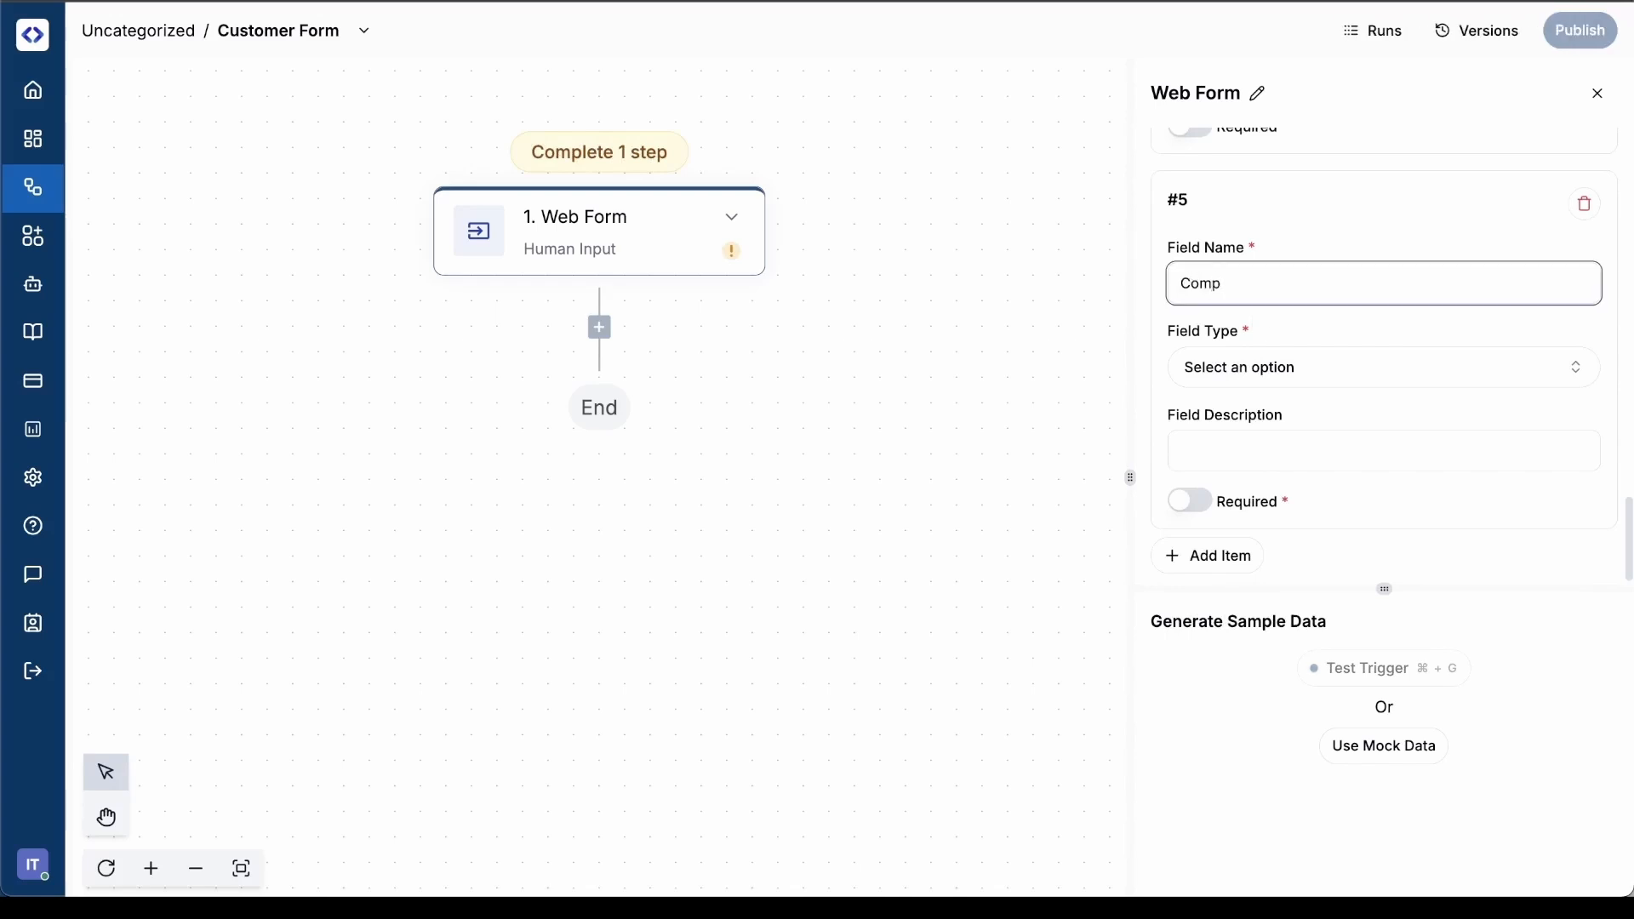
pyautogui.write('any Name')
pyautogui.click(1282, 388)
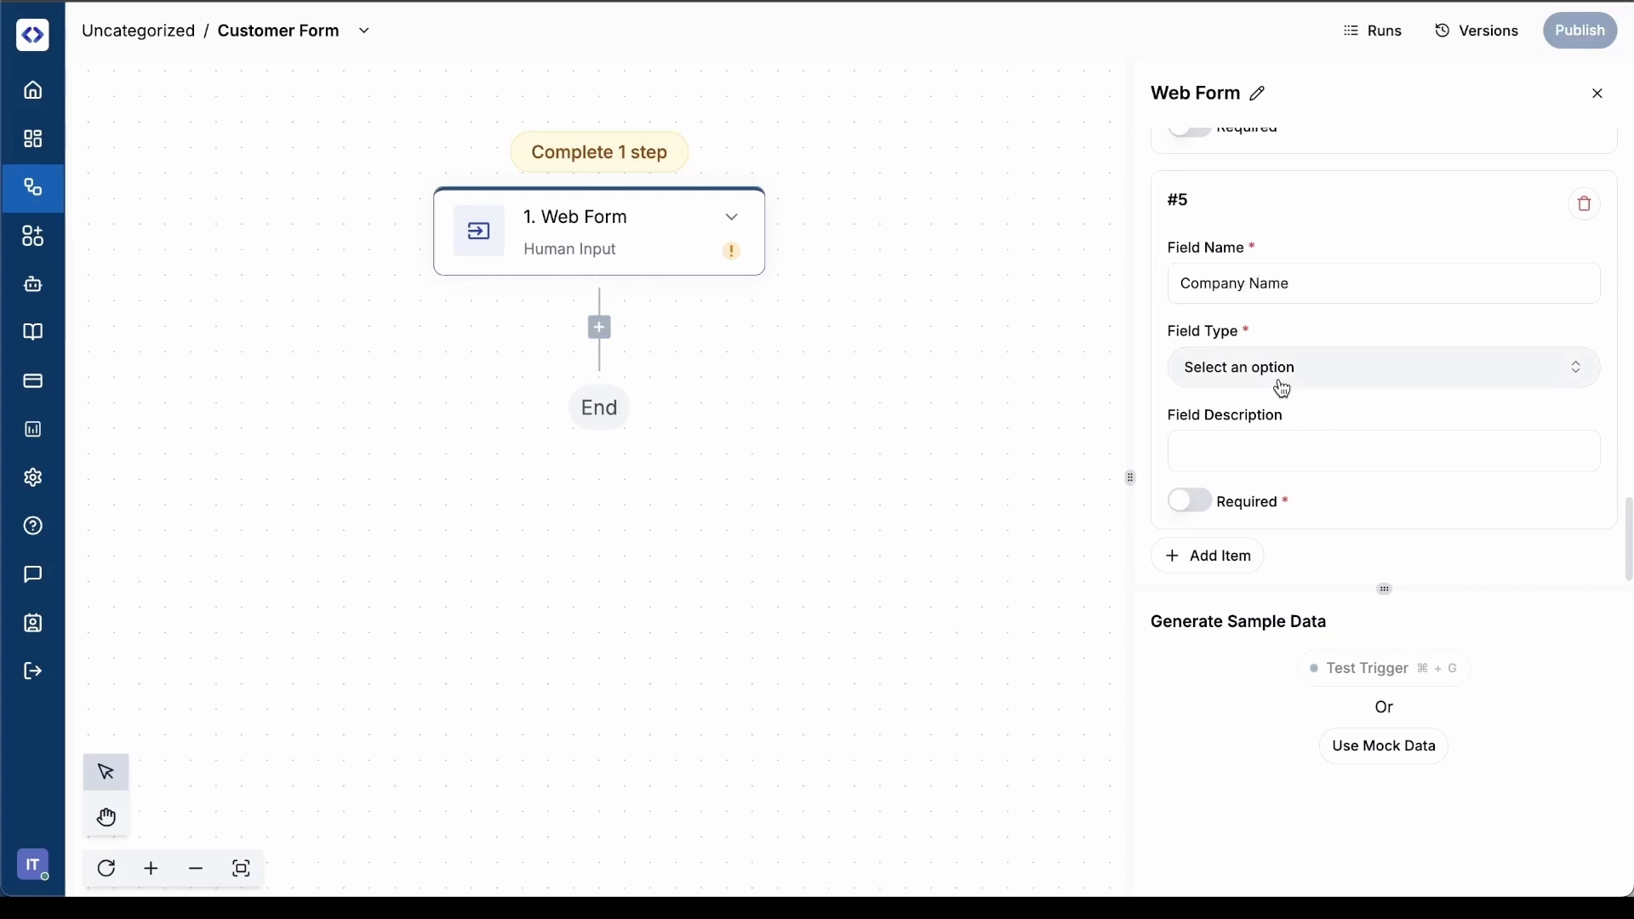
pyautogui.click(1242, 459)
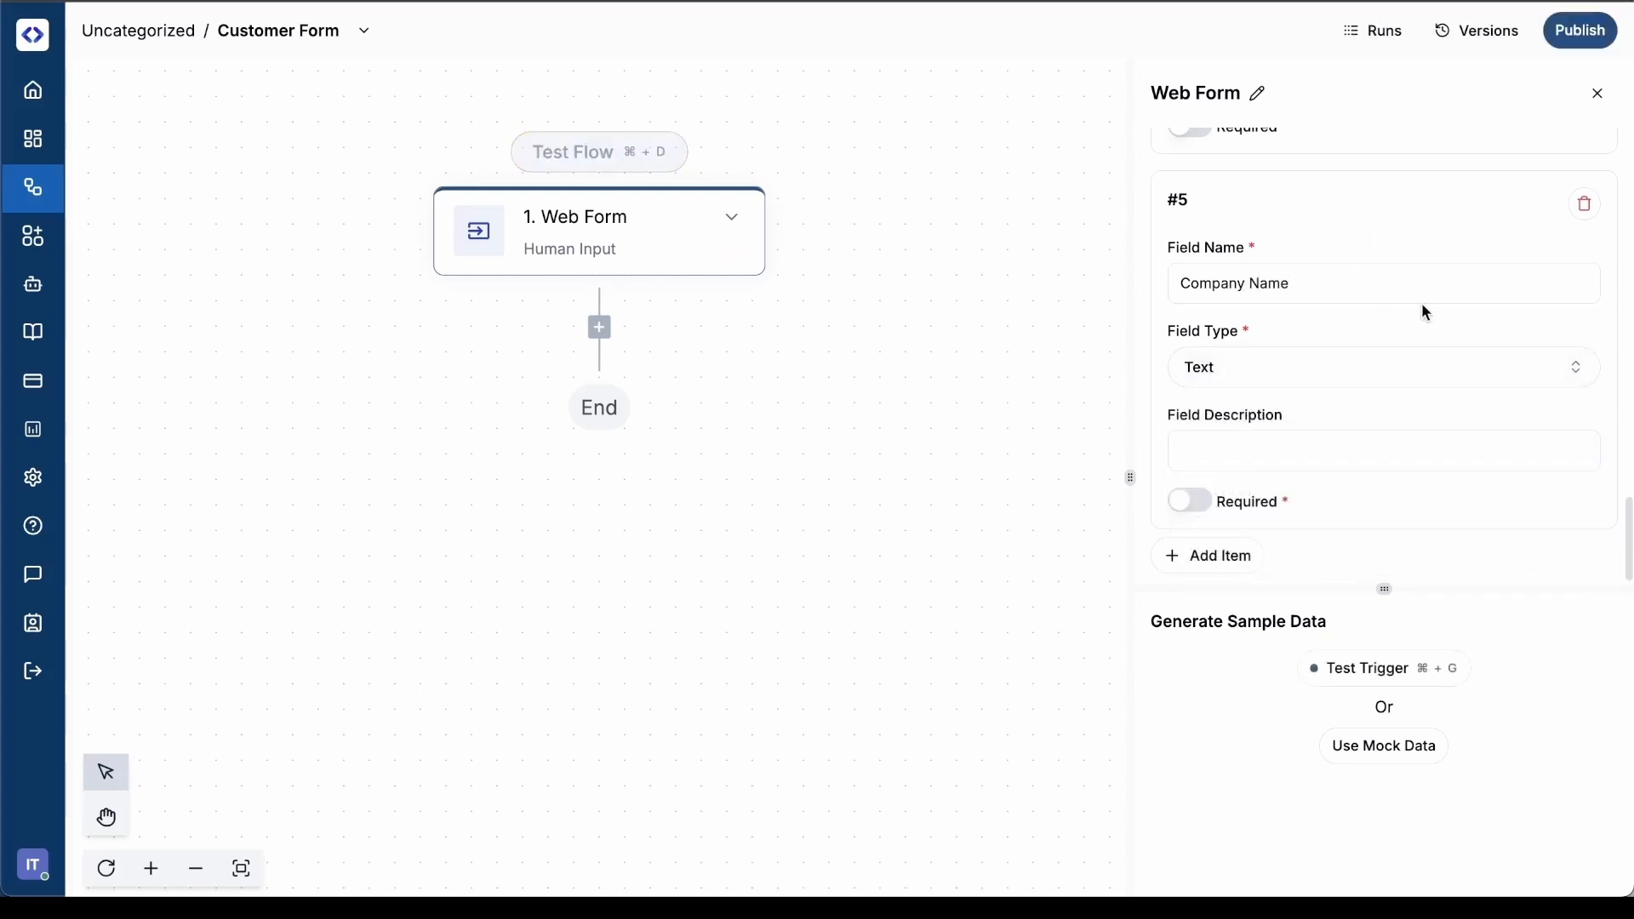
pyautogui.scroll(7, 1421, 303)
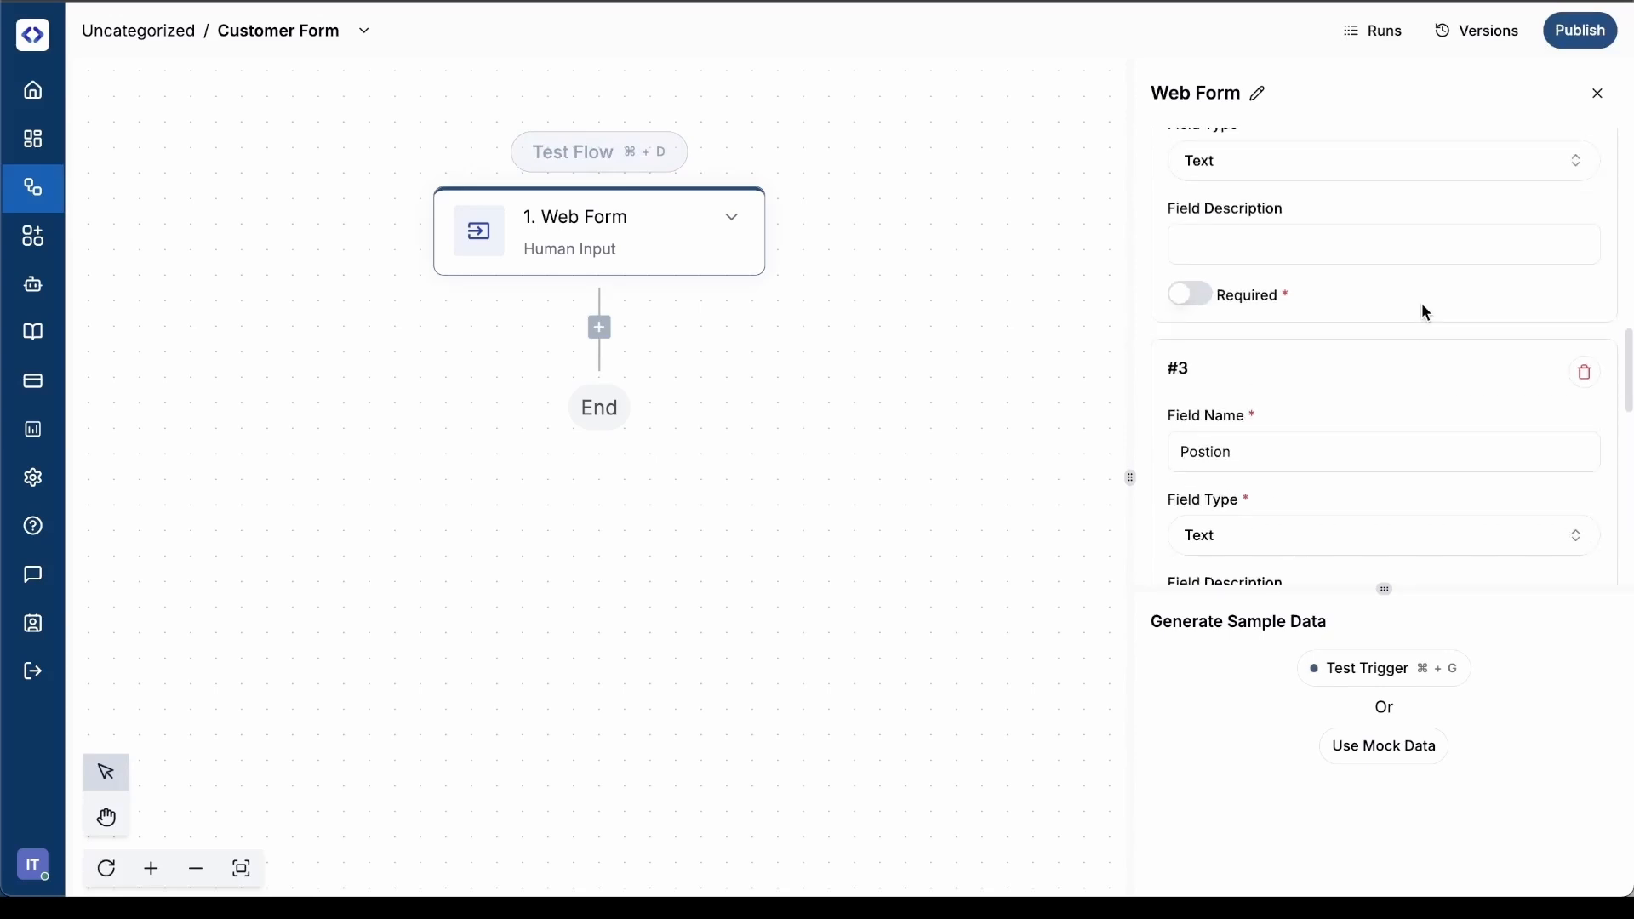
# Publish the Customer Form flow and start a test of the Web Form trigger
pyautogui.scroll(5, 1427, 313)
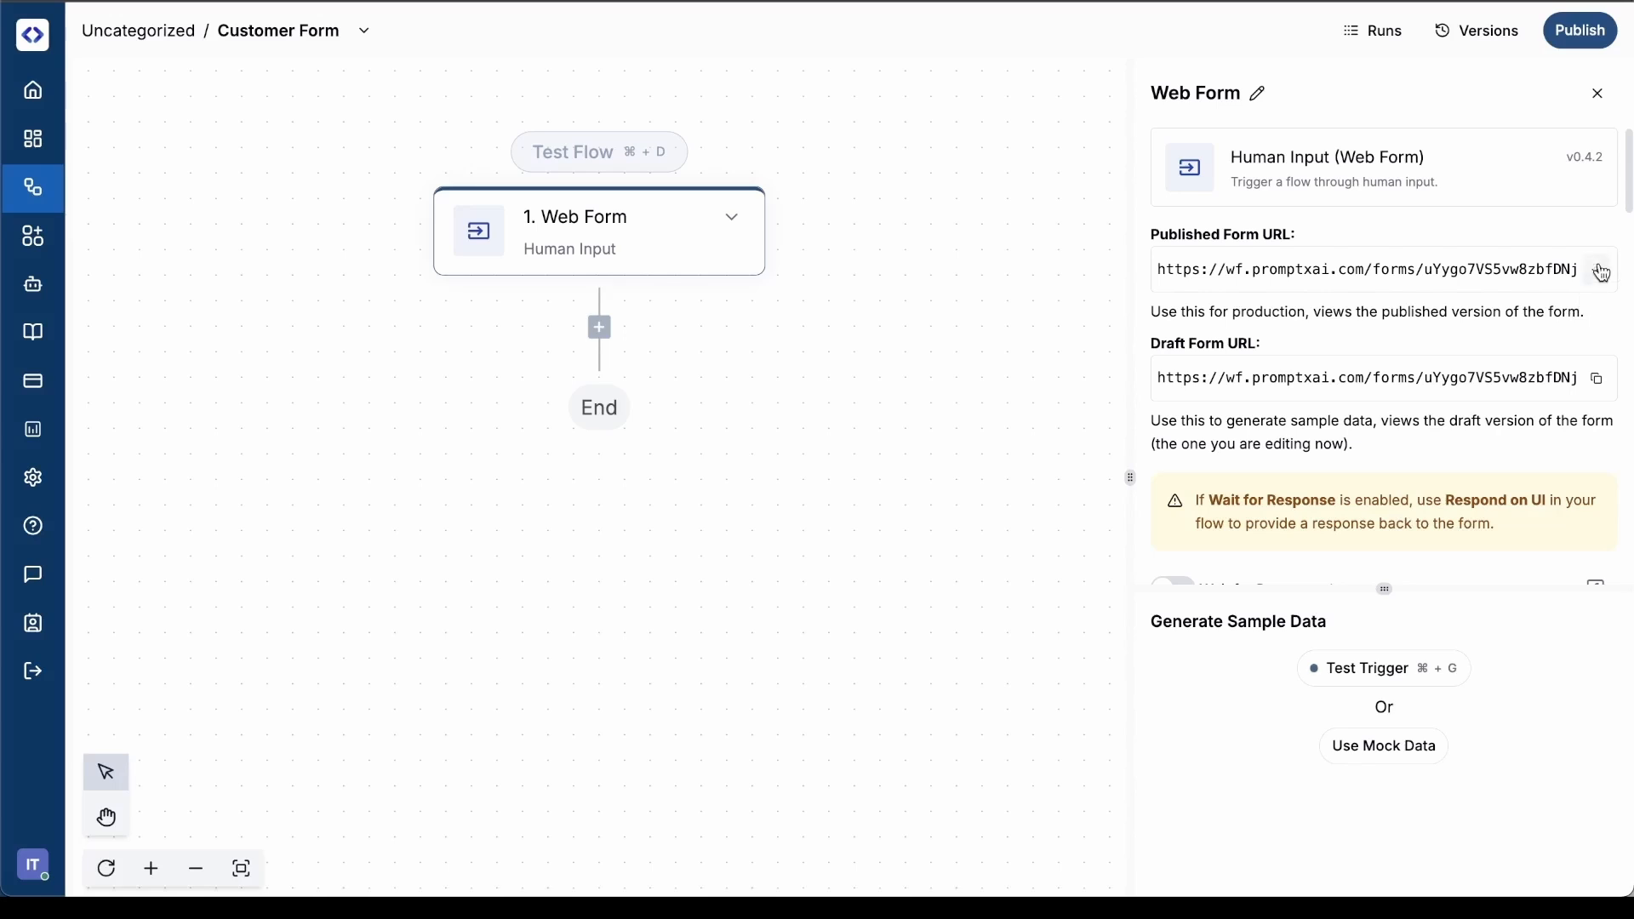
pyautogui.click(1581, 32)
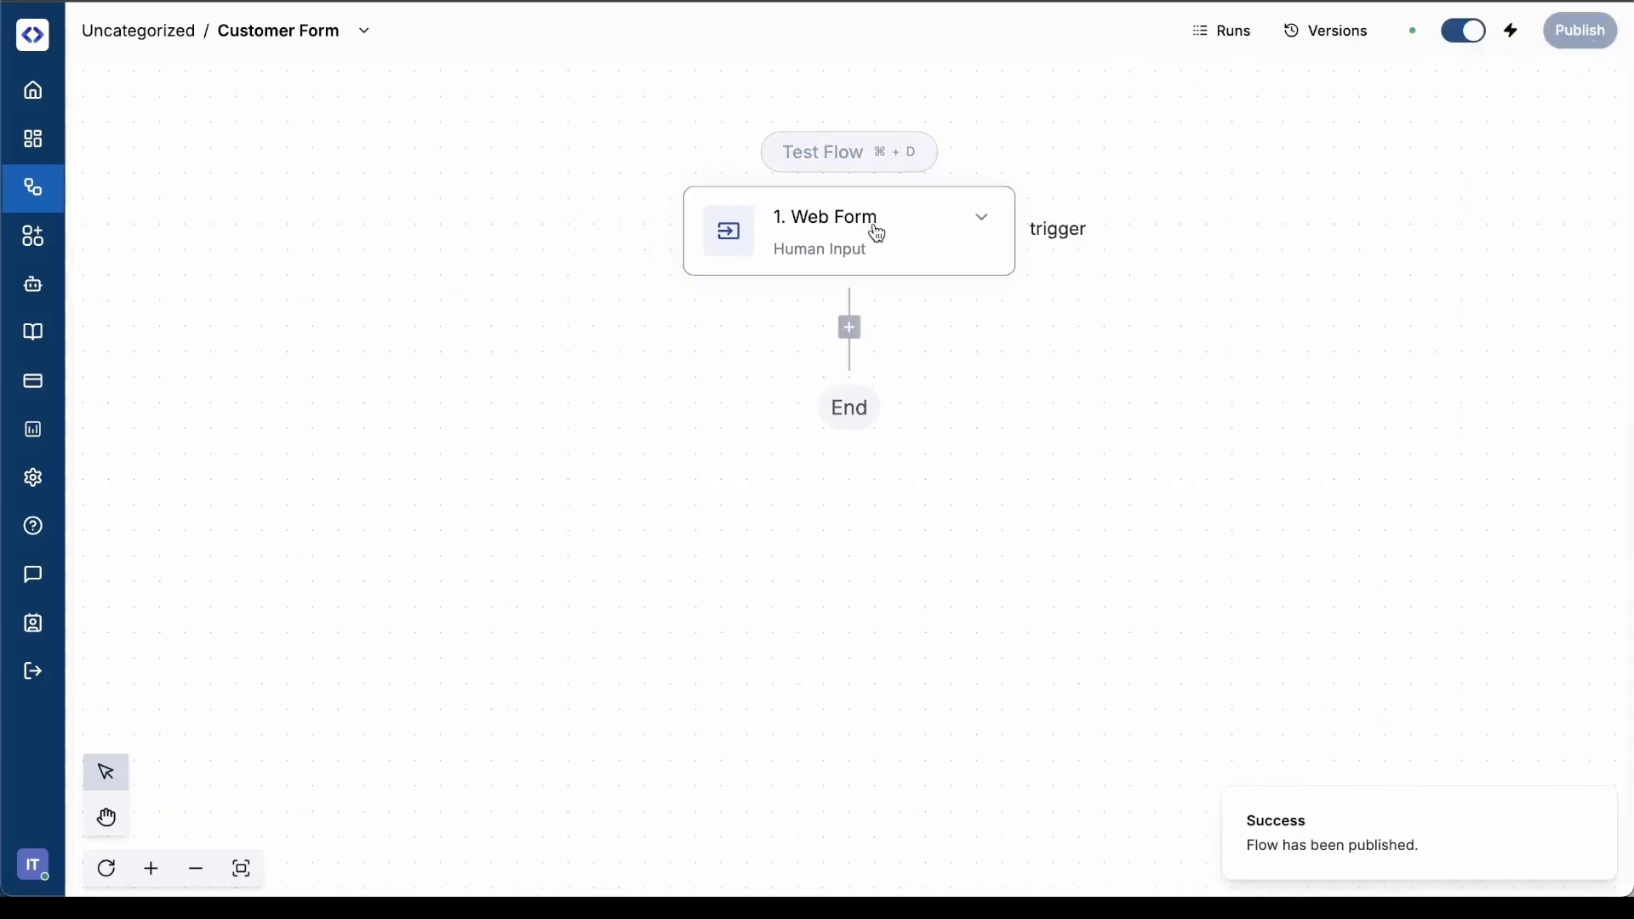
pyautogui.click(876, 234)
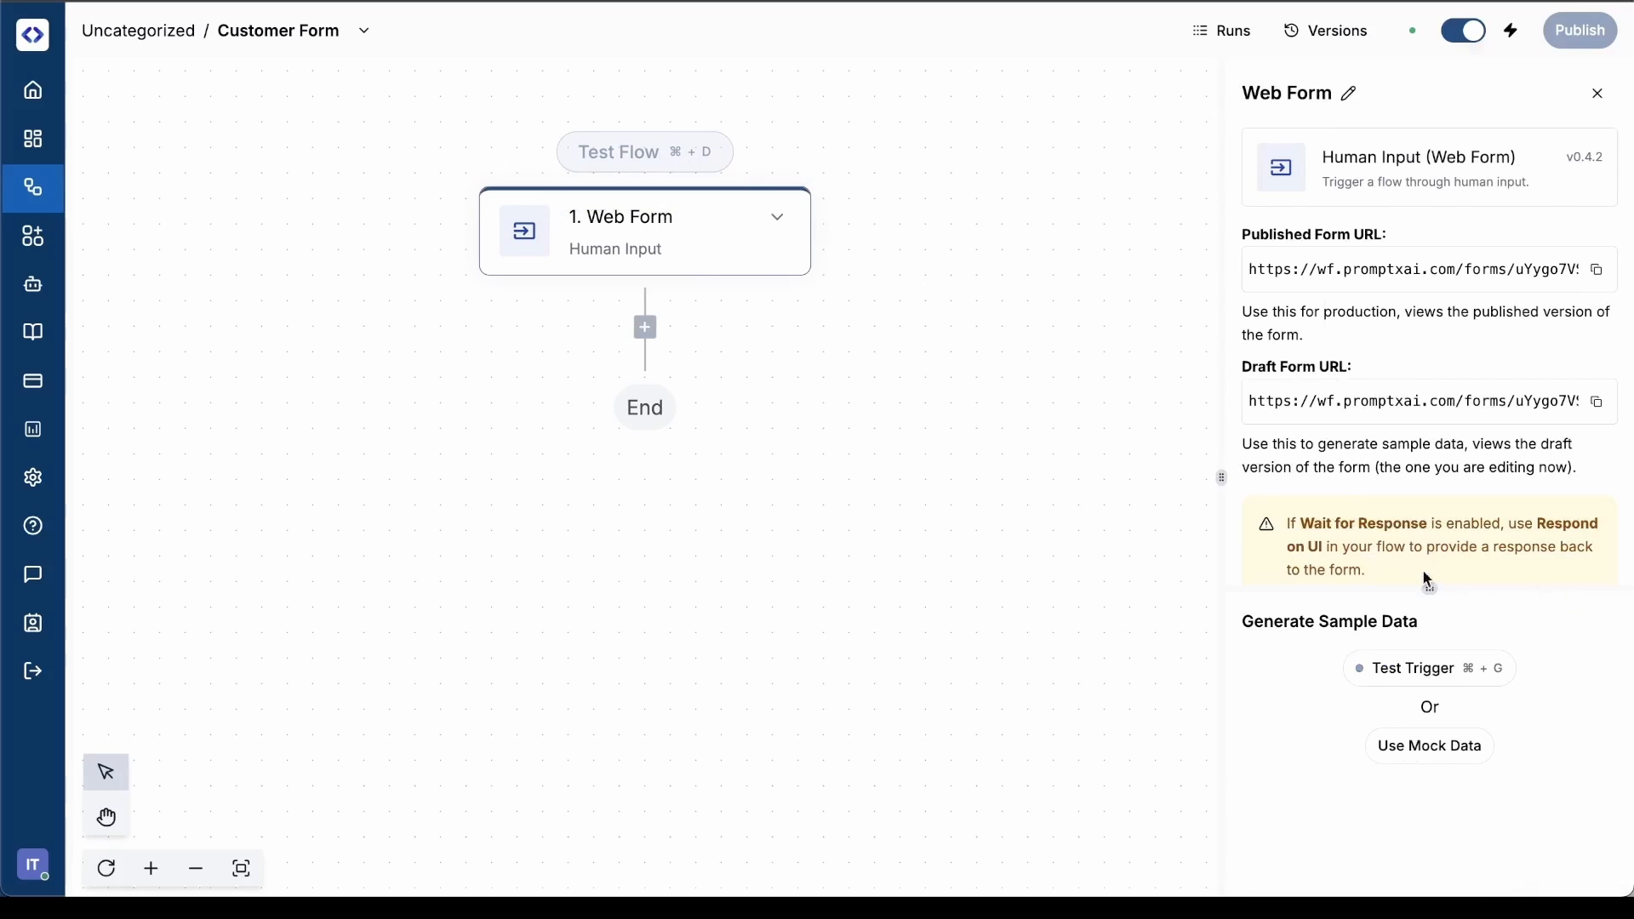
pyautogui.click(1411, 684)
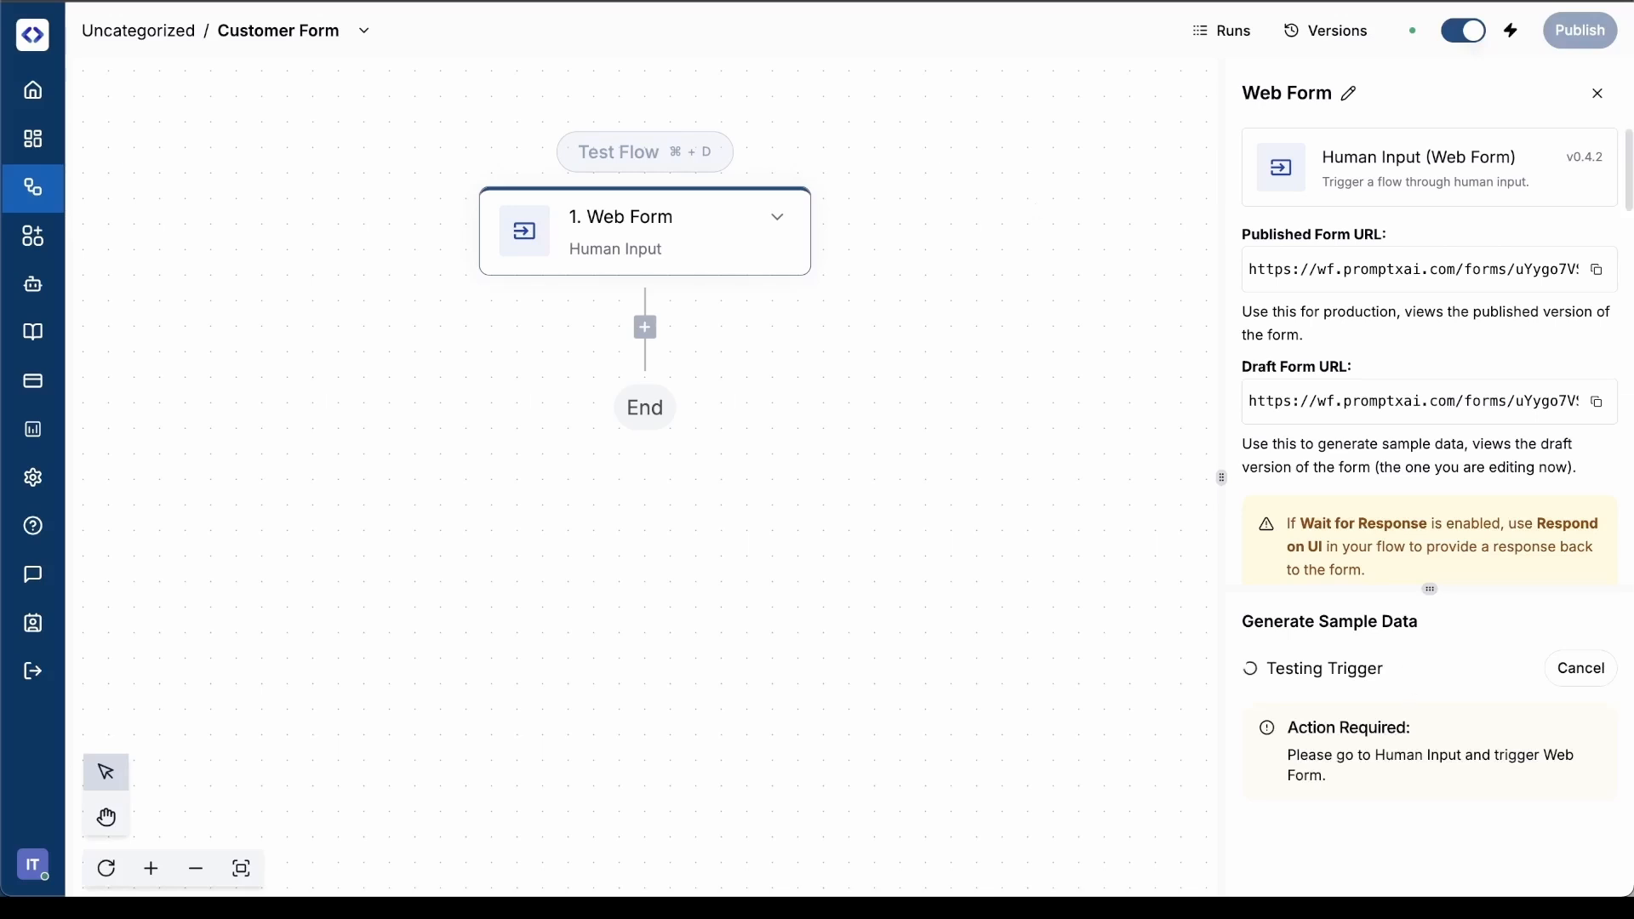
# Open the published form in an incognito window and submit name PromptXAI, a contact email, position AI Engineer, department Platform Product and company Avalant
pyautogui.press('super+shift+n')
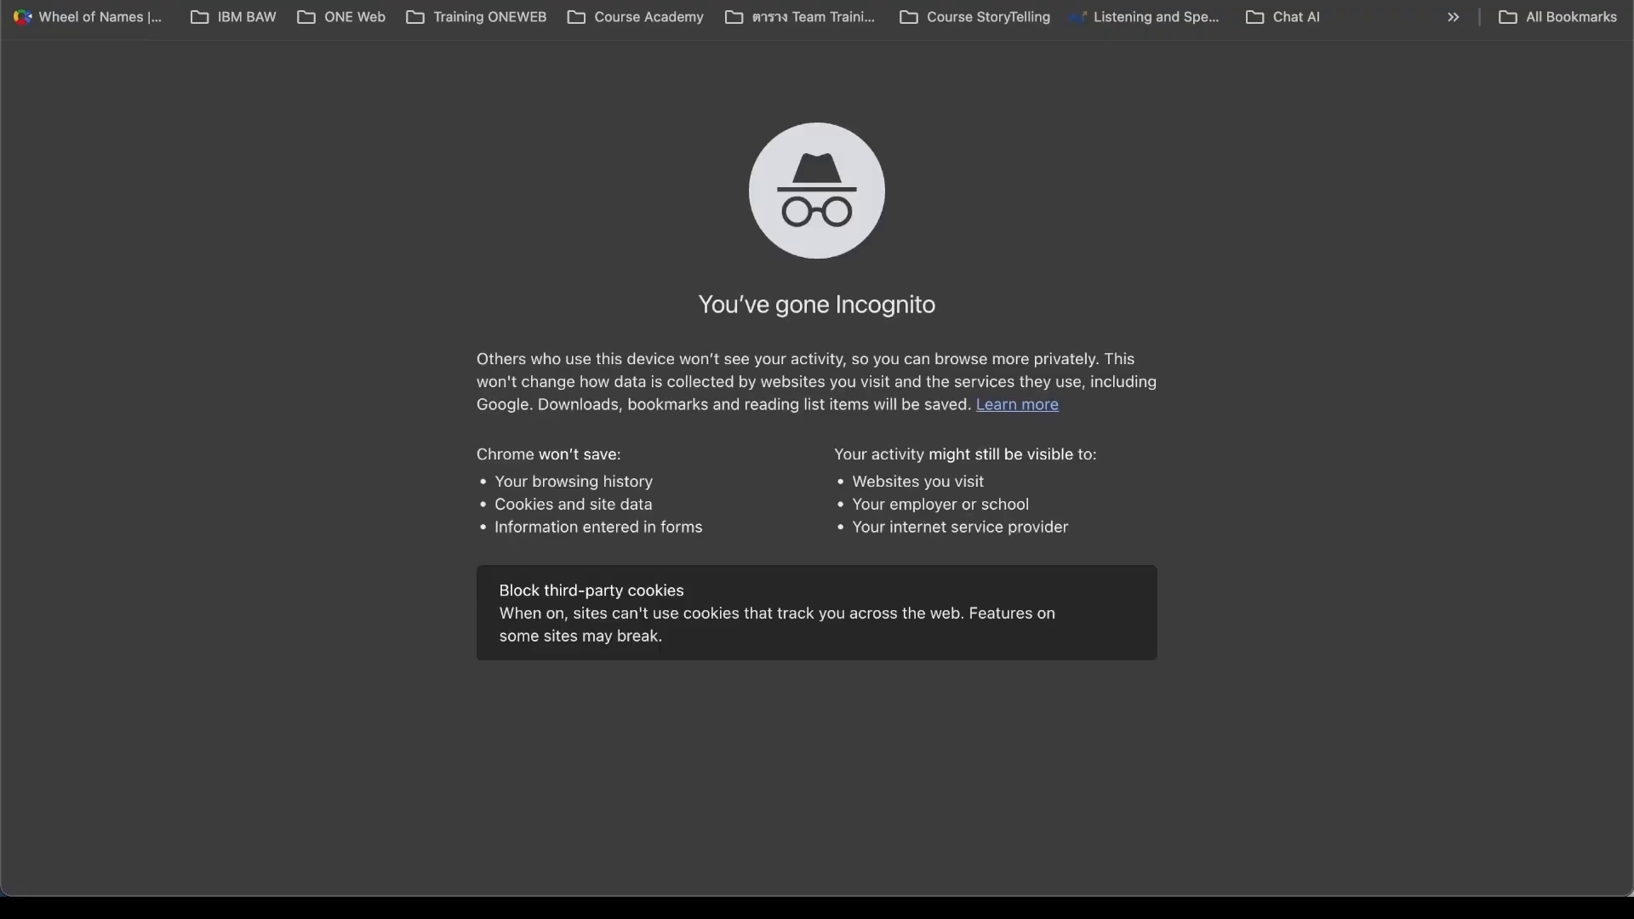
pyautogui.write('https://wf.promptxai.com/forms/uYygo7VS5vw8zbfDNjR1S')
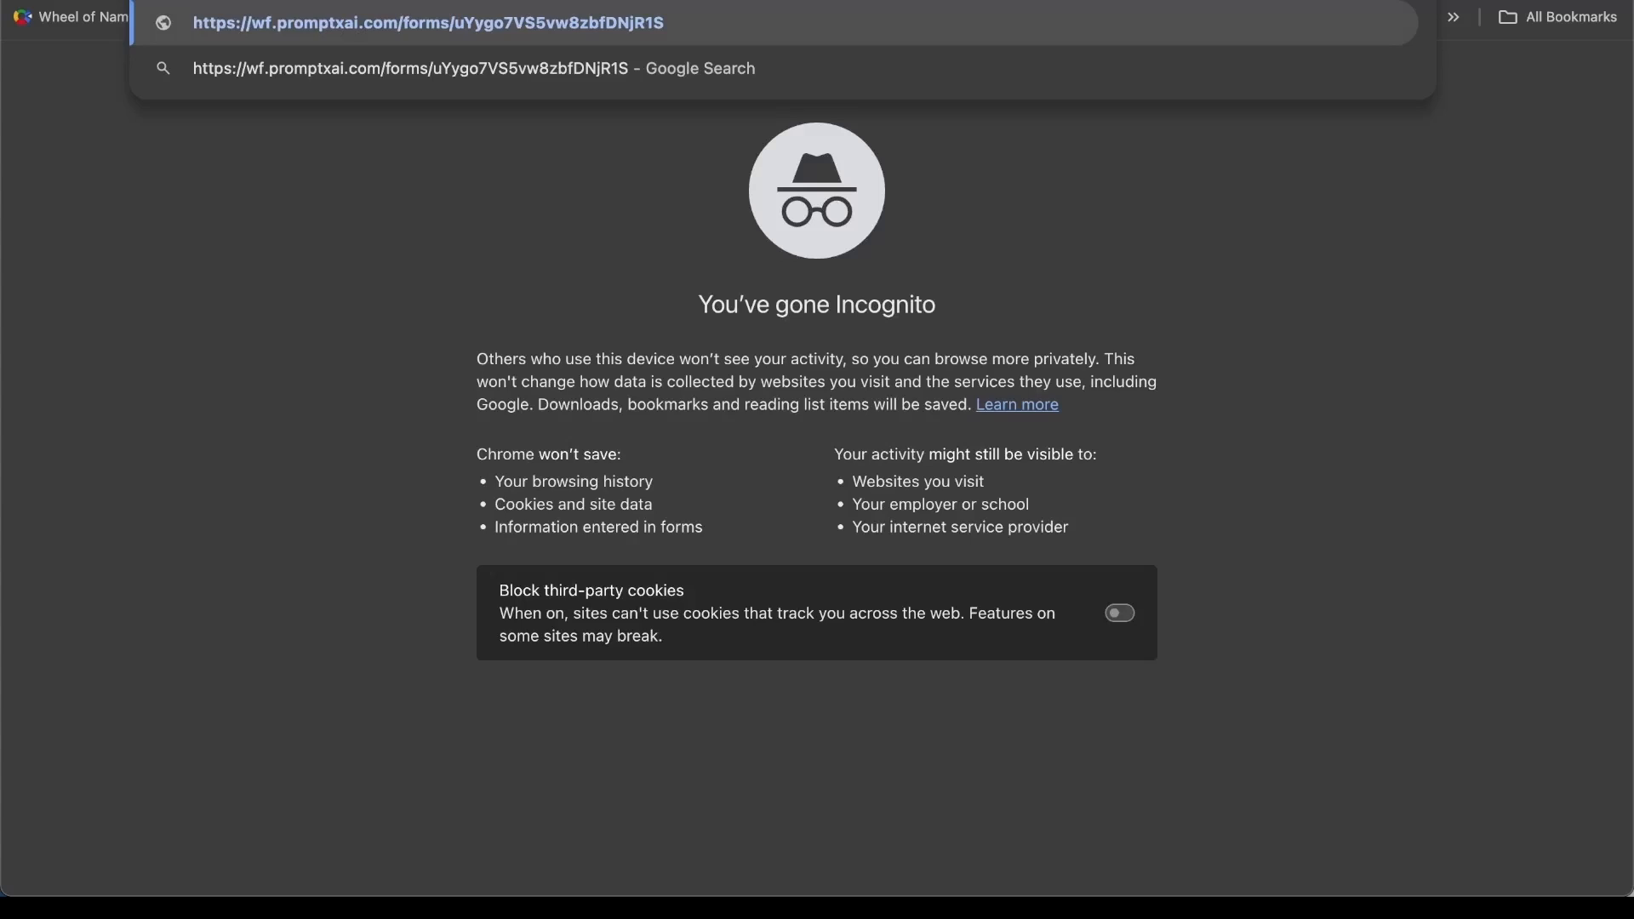
pyautogui.press('Return')
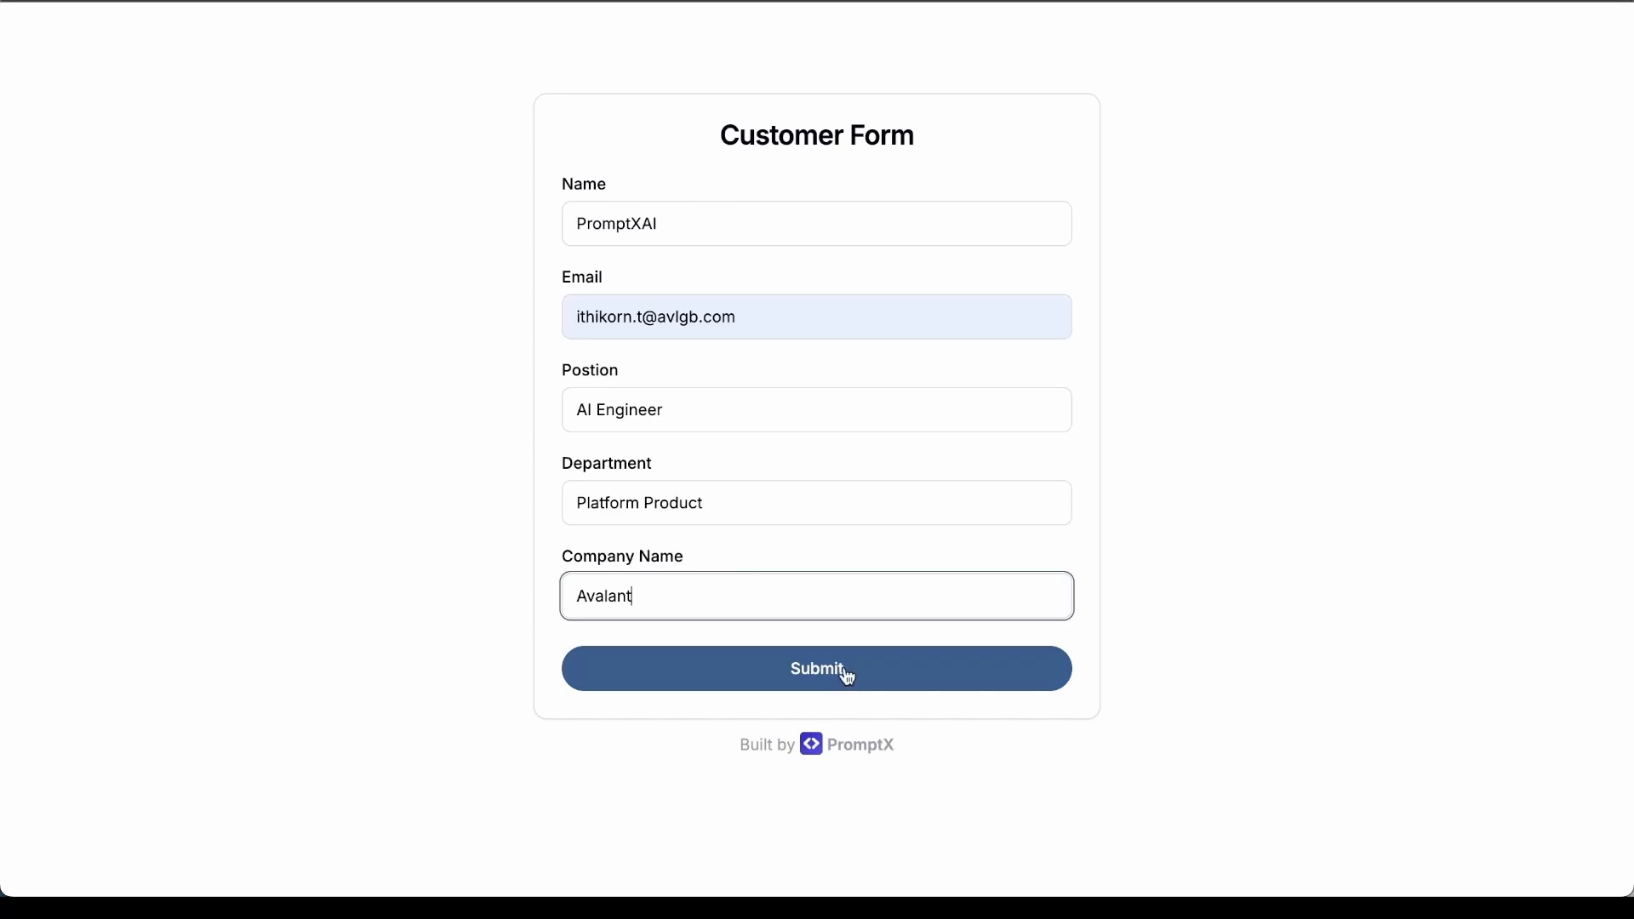
pyautogui.click(847, 673)
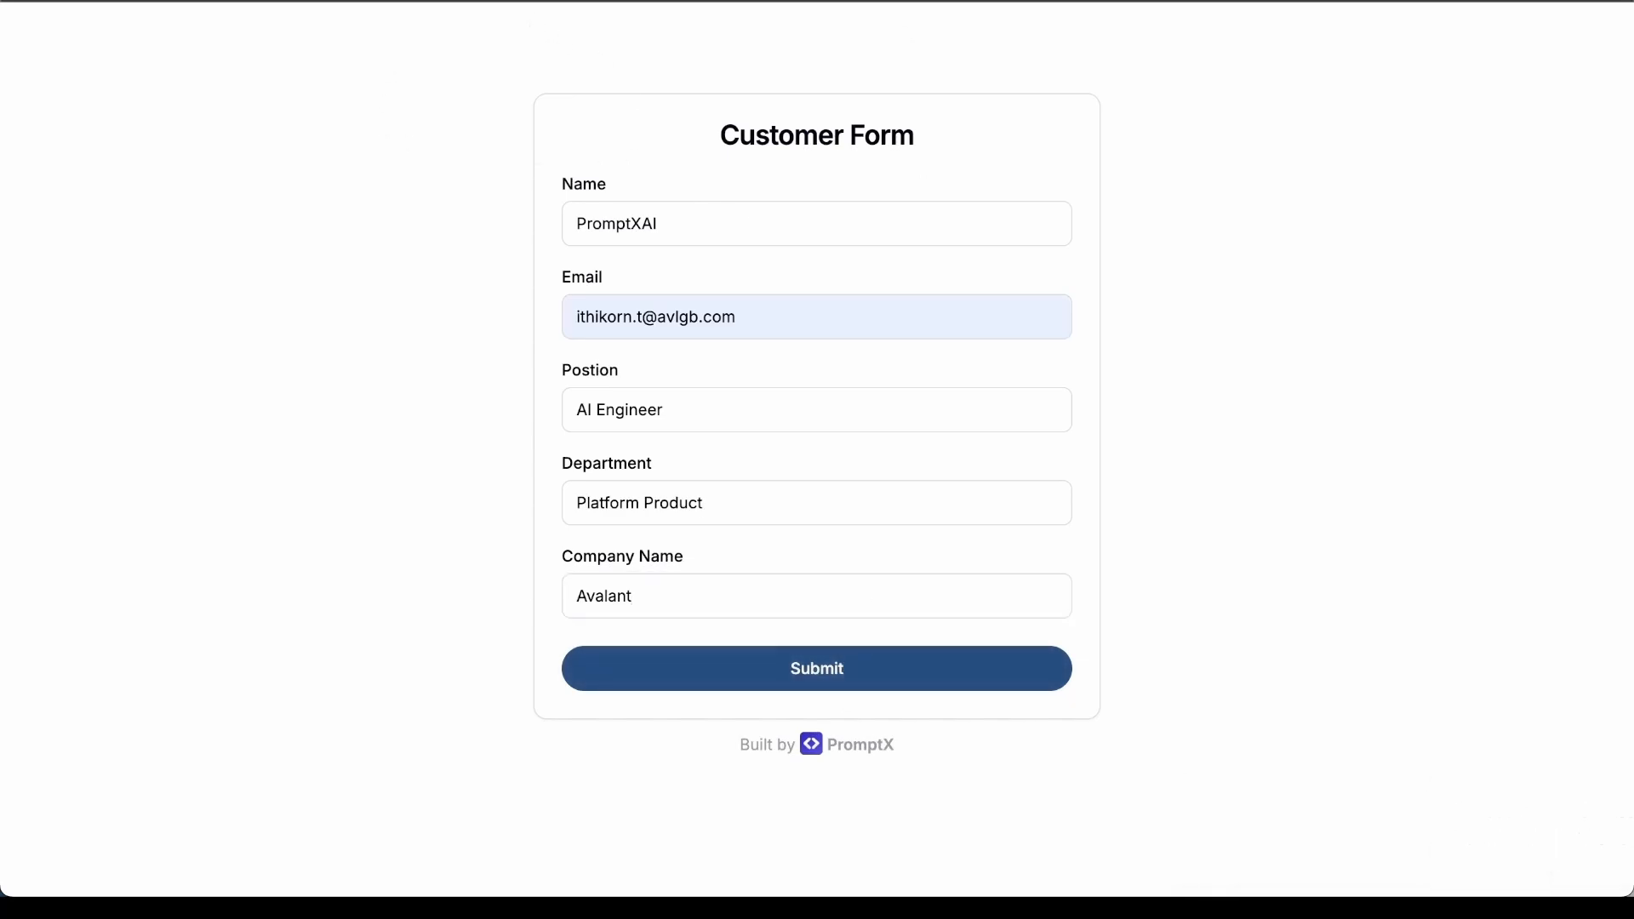
# Return to the flow editor and enlarge the sample data area to examine the Web Form's test output
pyautogui.click(459, 1)
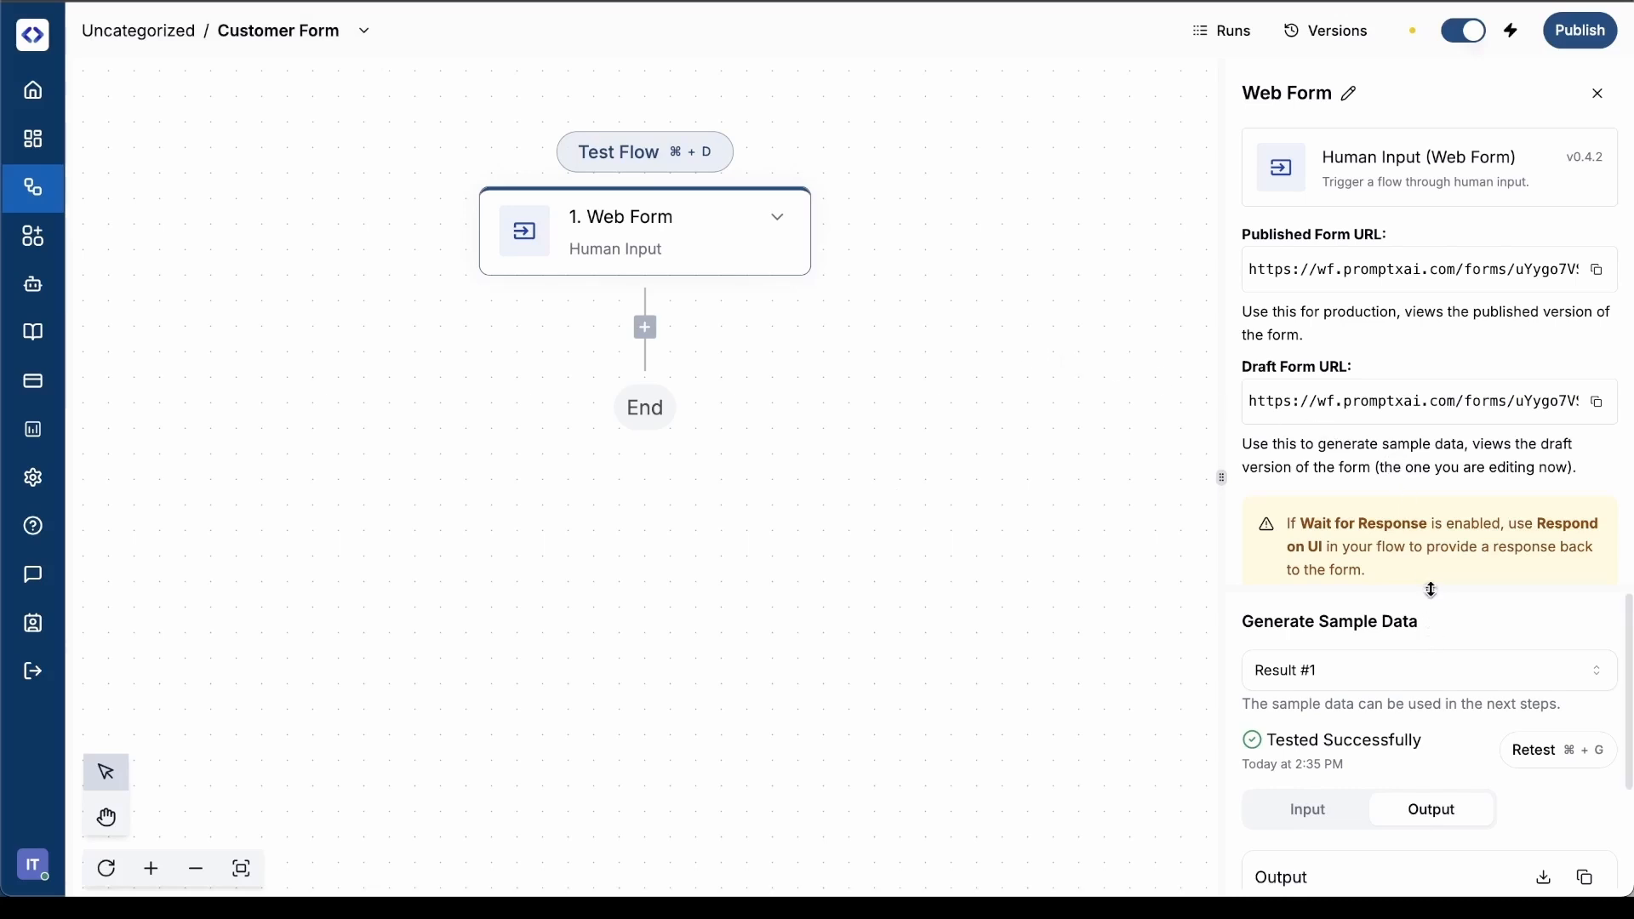
pyautogui.moveTo(1431, 590); pyautogui.dragTo(1430, 378)
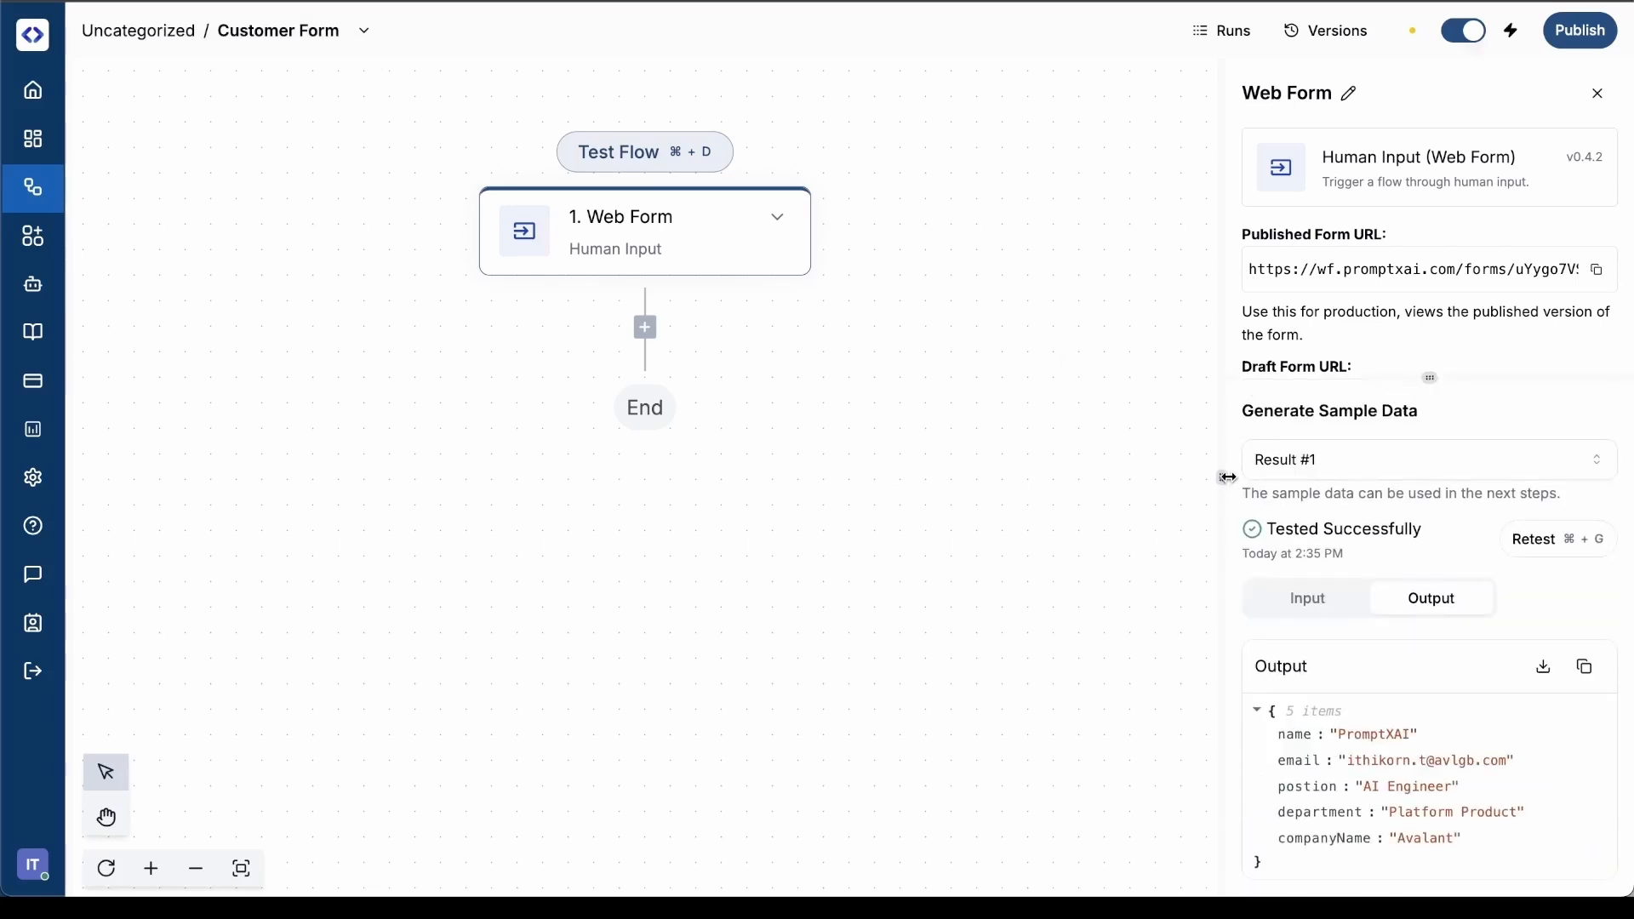
pyautogui.moveTo(1228, 477); pyautogui.dragTo(913, 478)
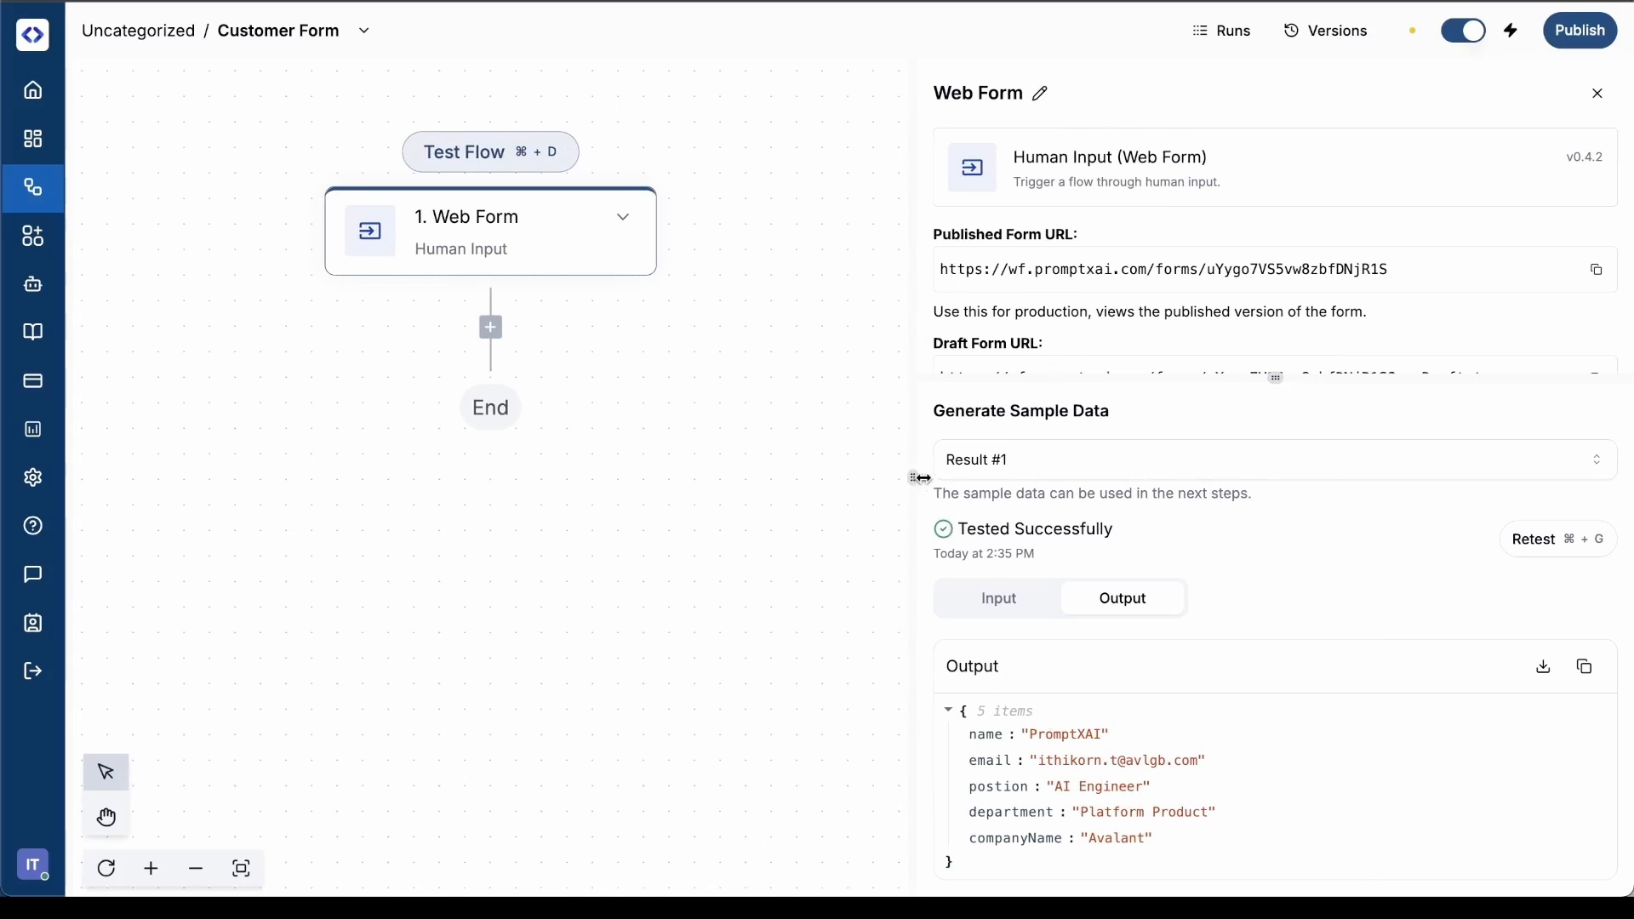
pyautogui.moveTo(917, 483); pyautogui.dragTo(1094, 436)
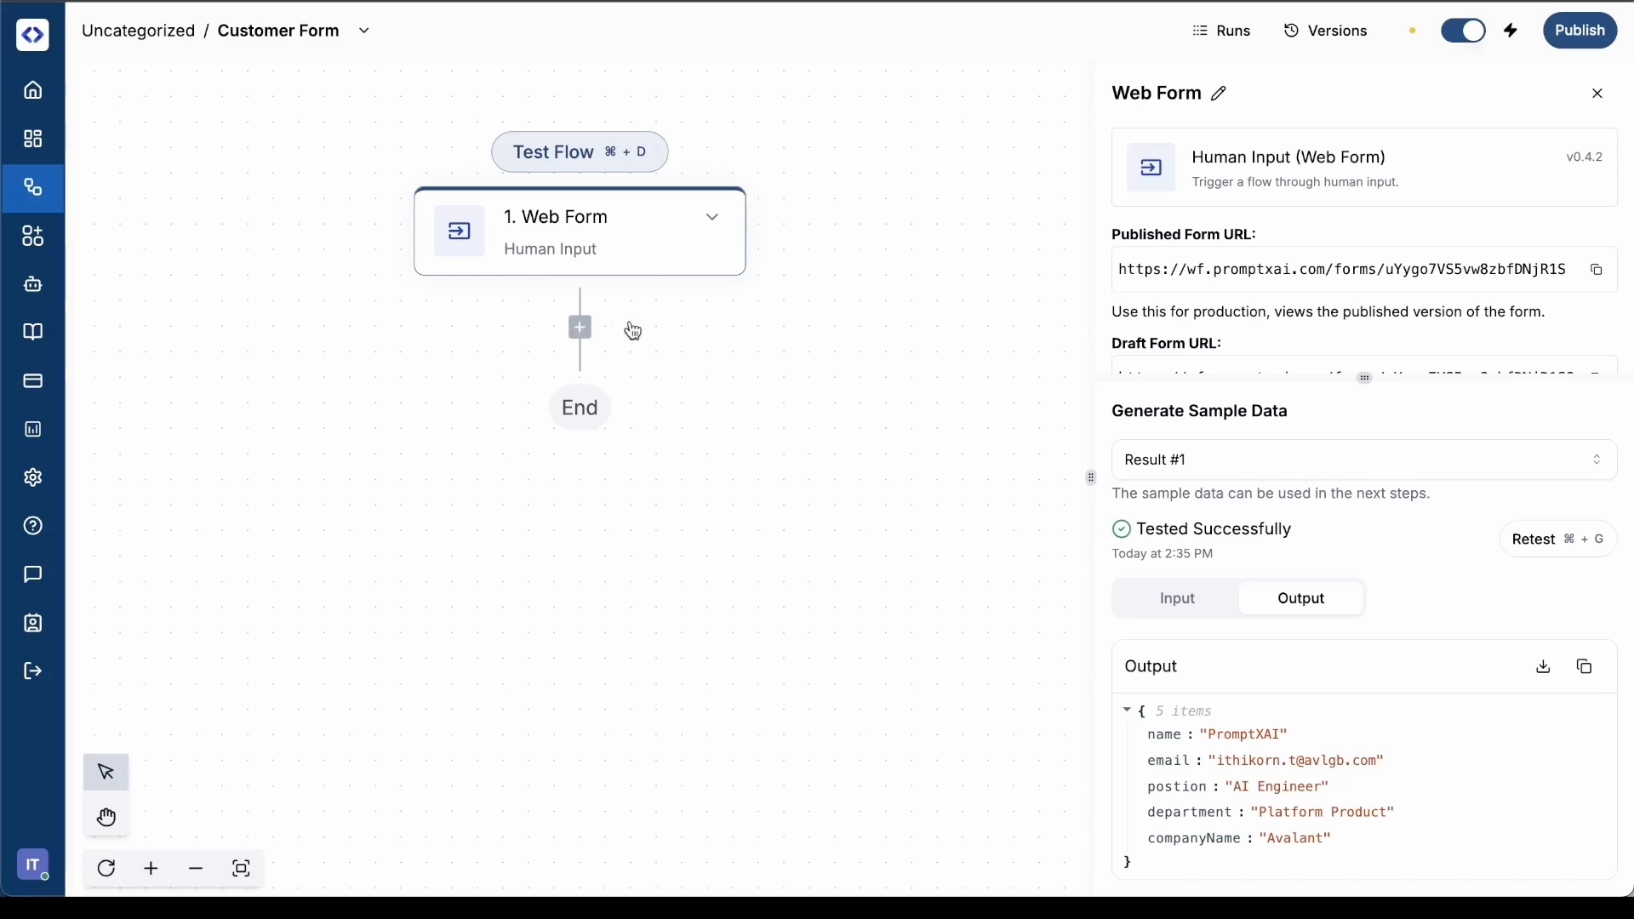
# Add an OpenAI Ask ChatGPT step after the Web Form trigger
pyautogui.click(580, 328)
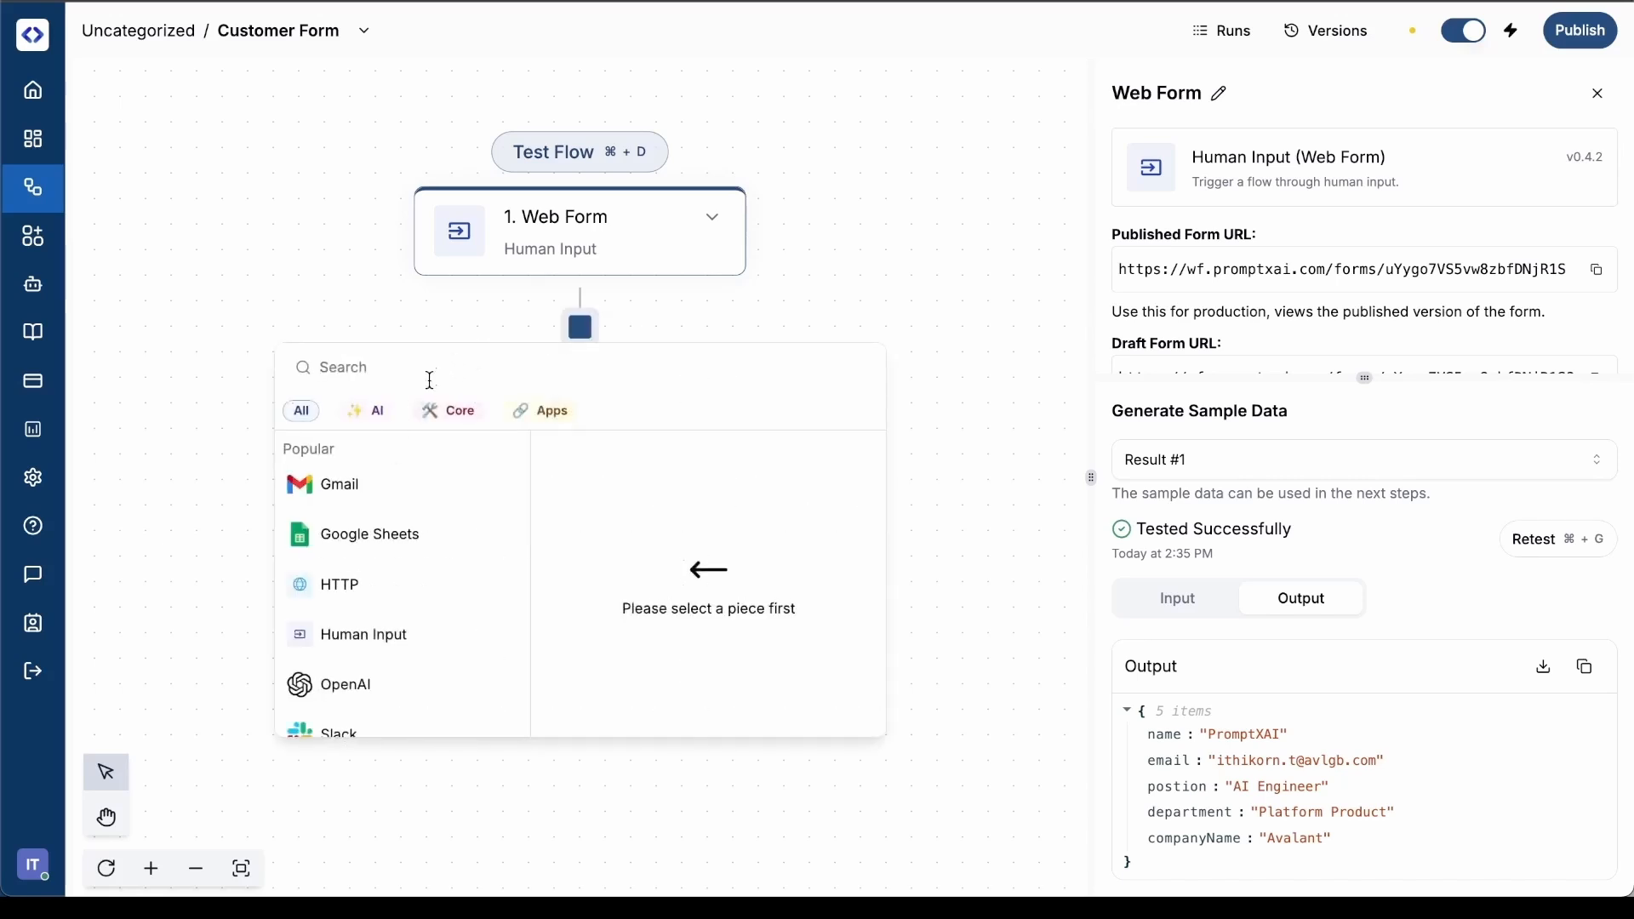
pyautogui.click(378, 415)
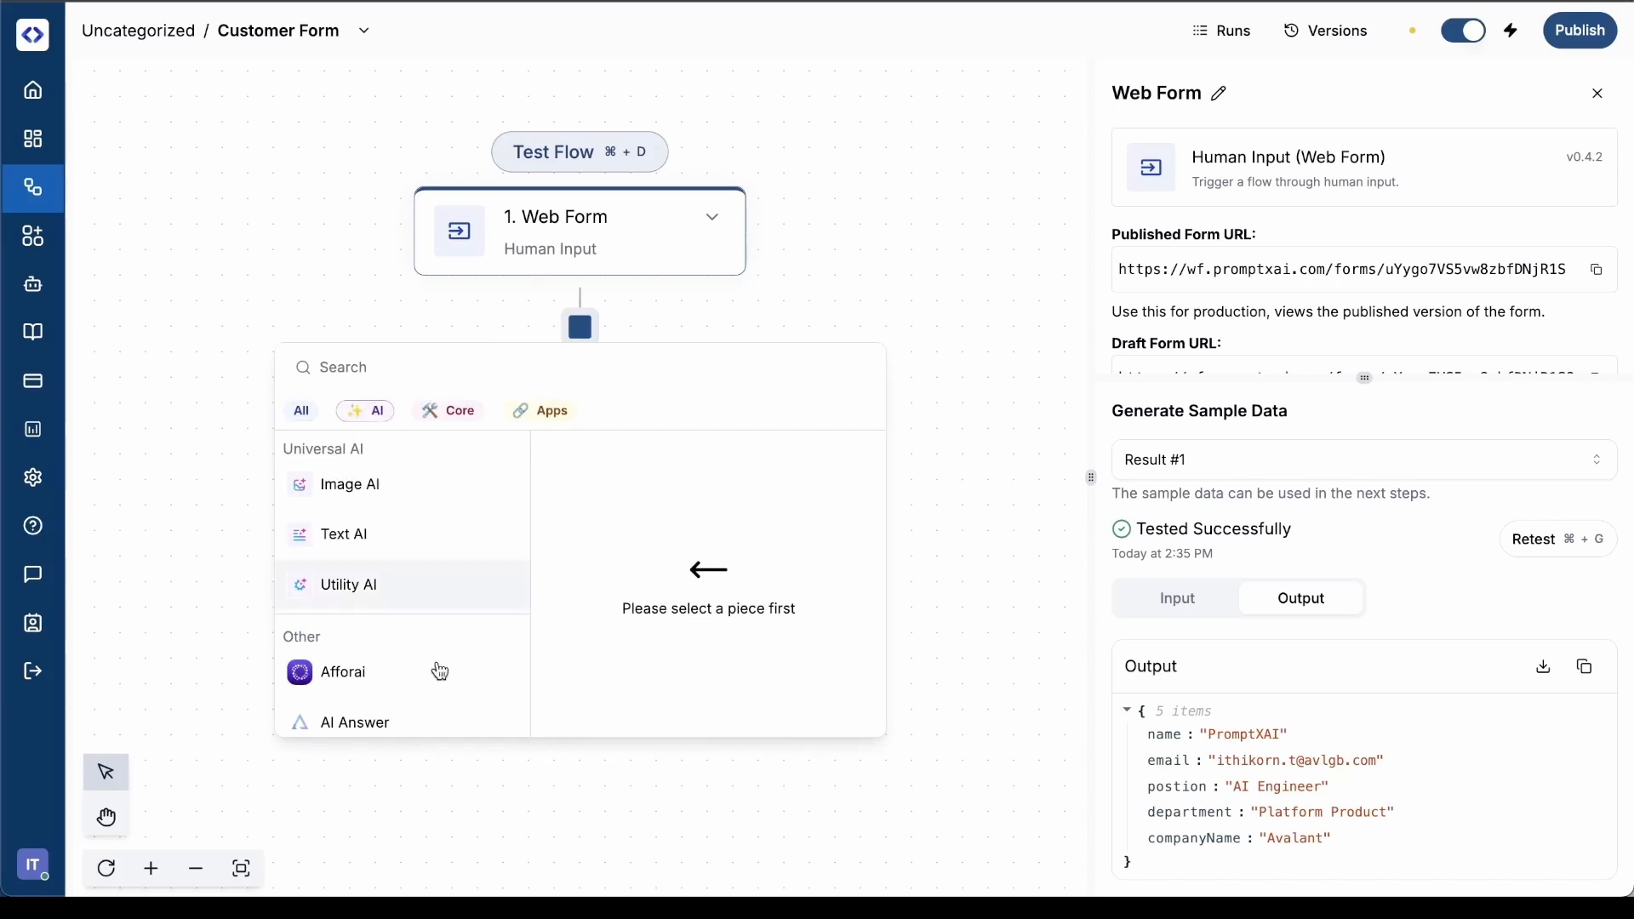
pyautogui.click(423, 375)
pyautogui.write('open')
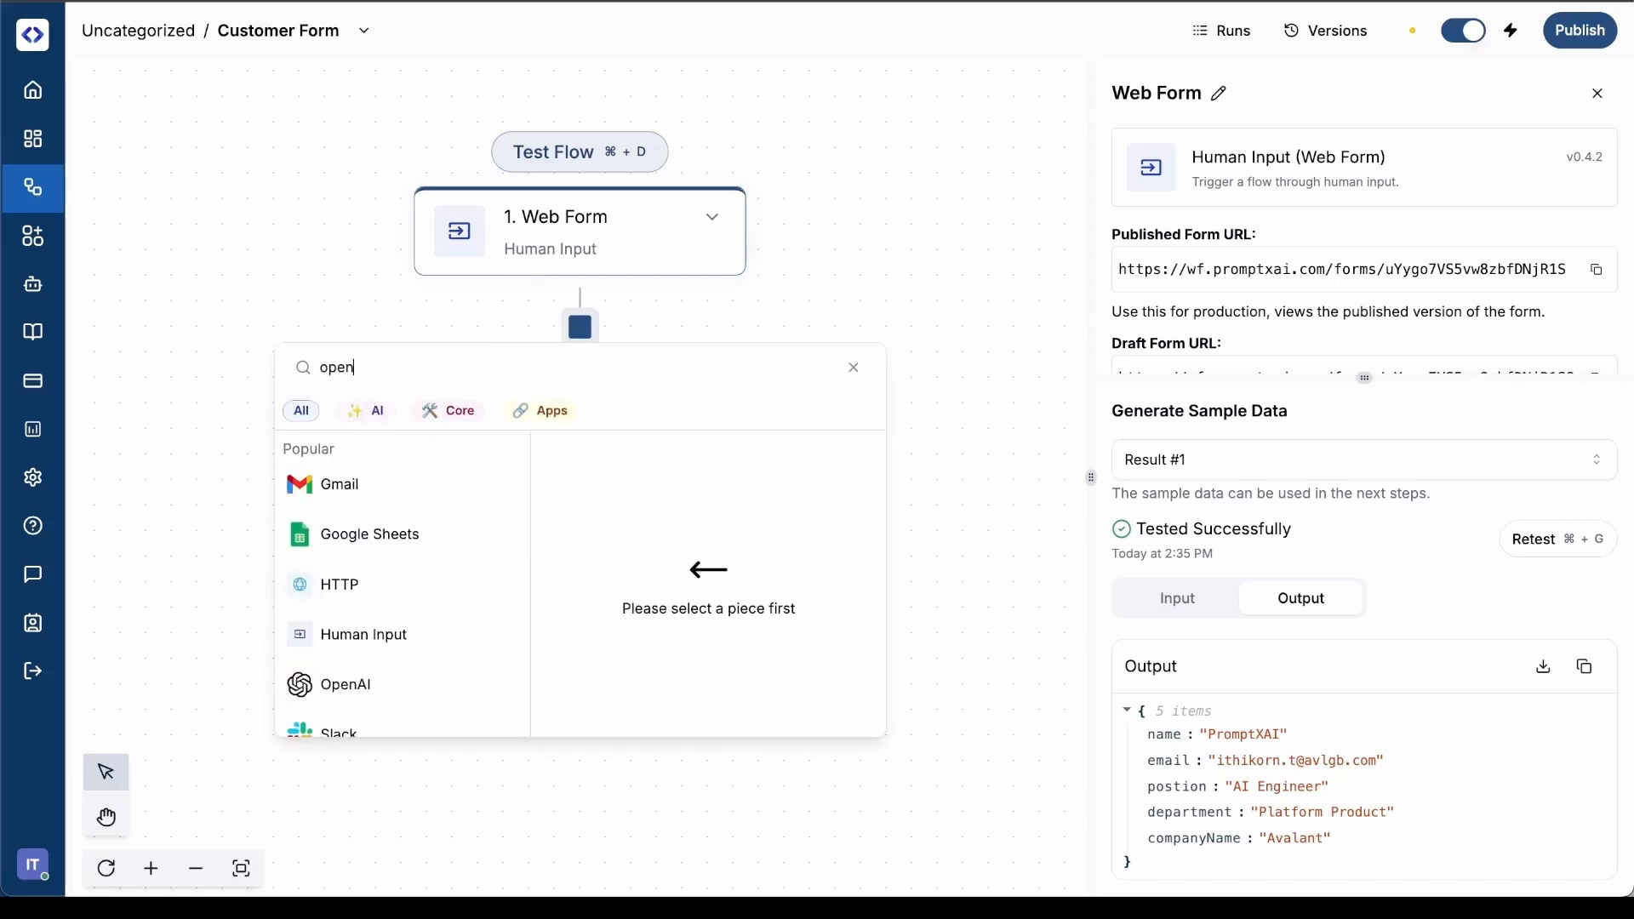
pyautogui.write(' ai')
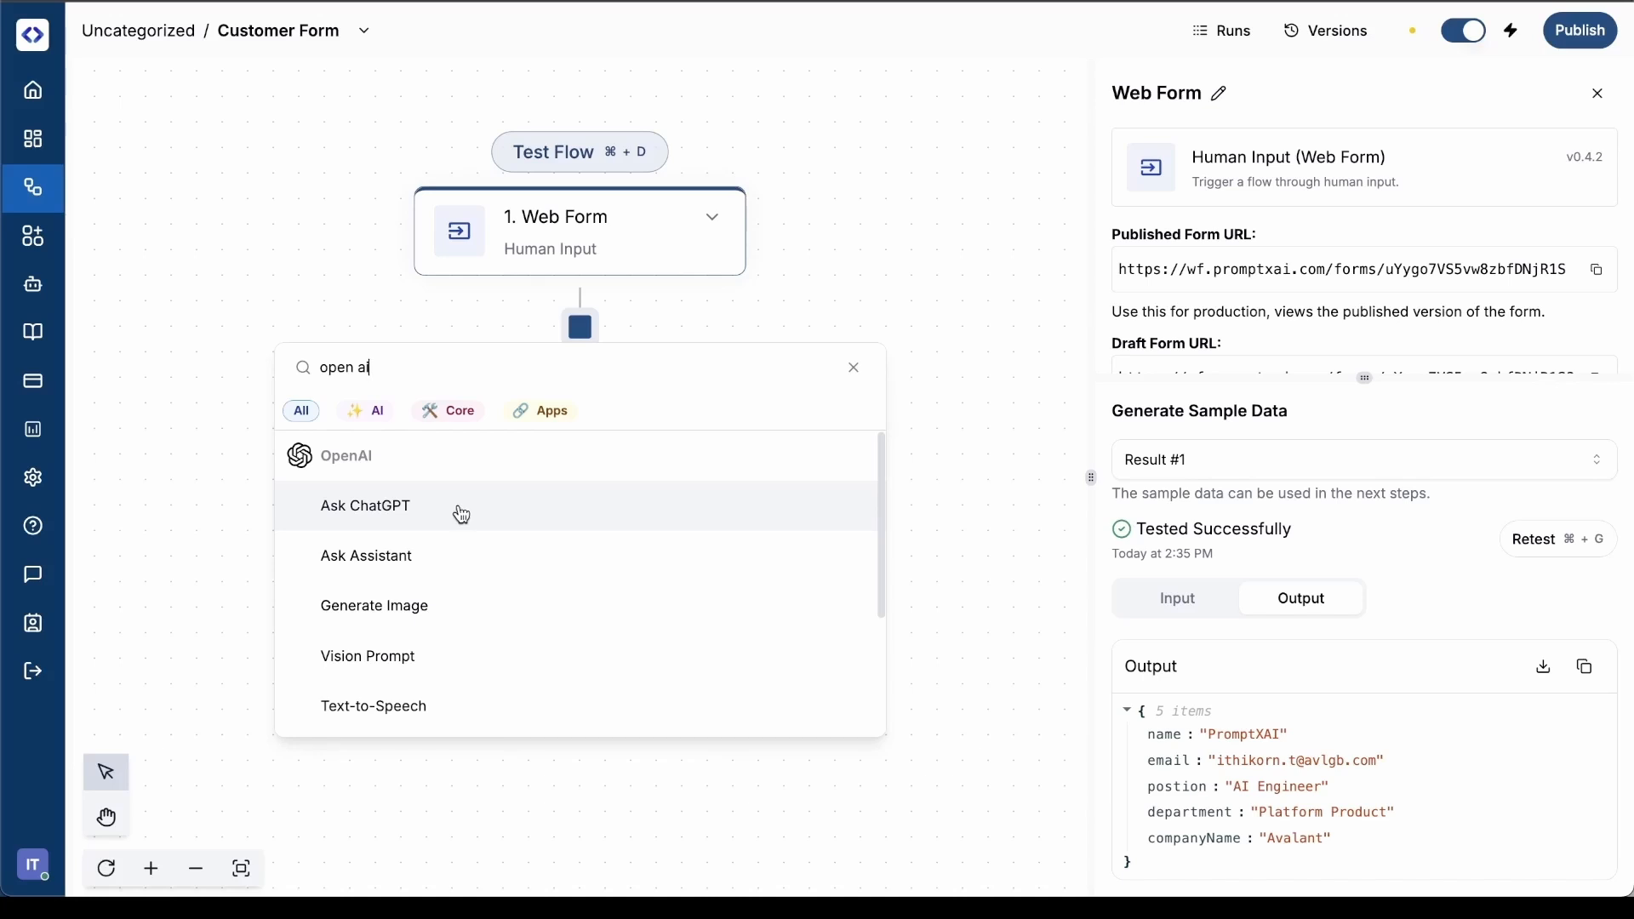
pyautogui.click(459, 511)
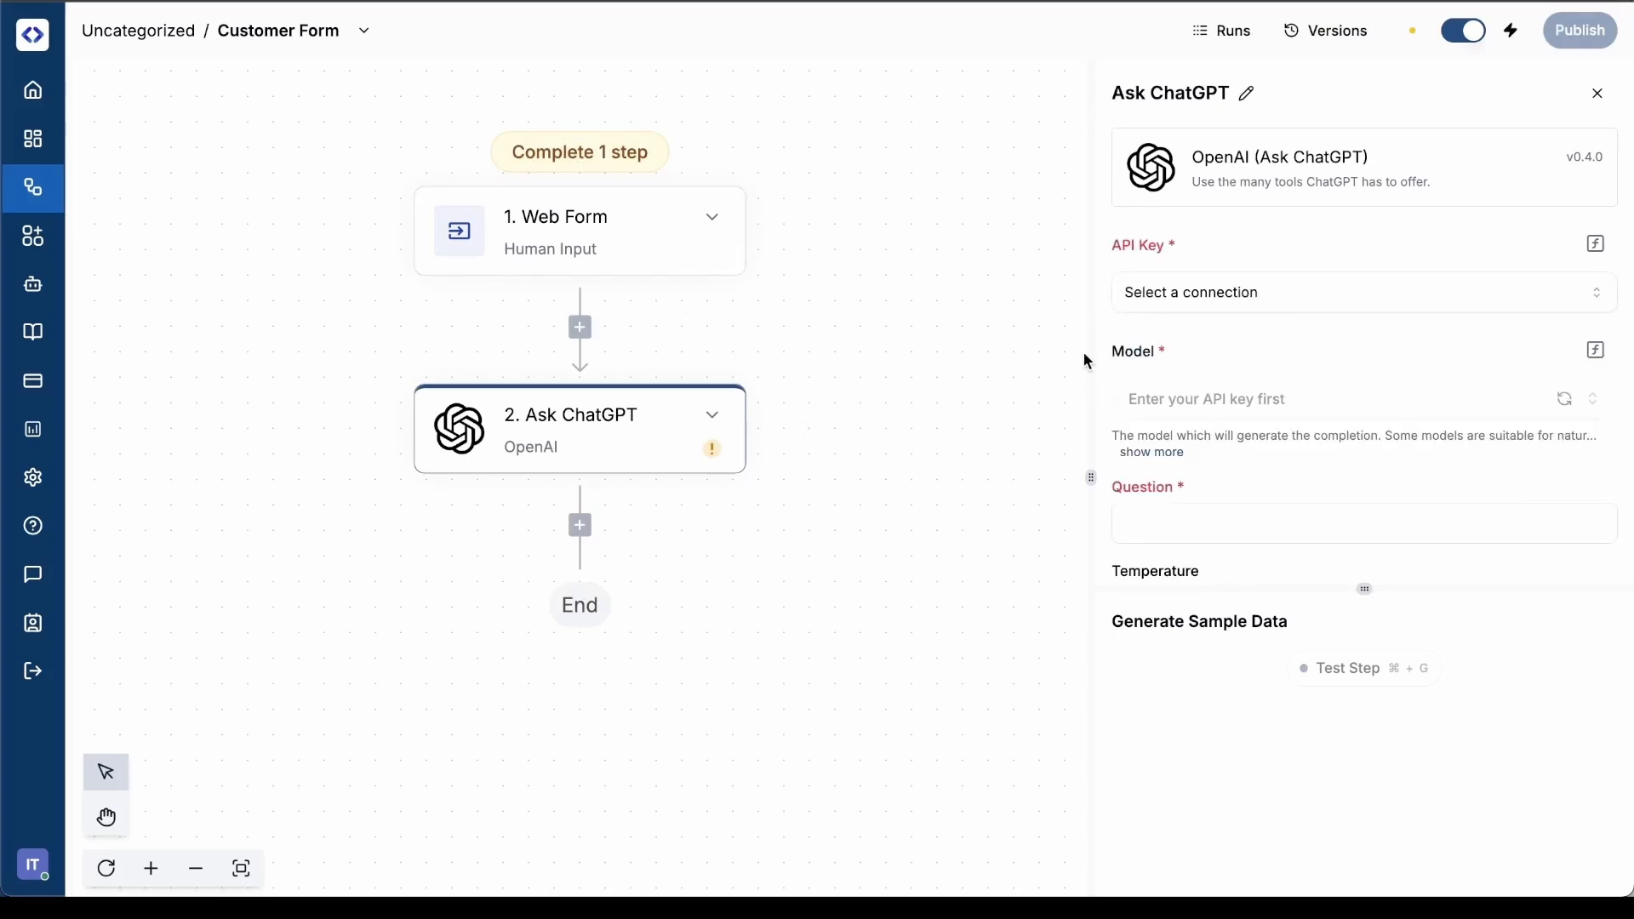
pyautogui.click(1309, 305)
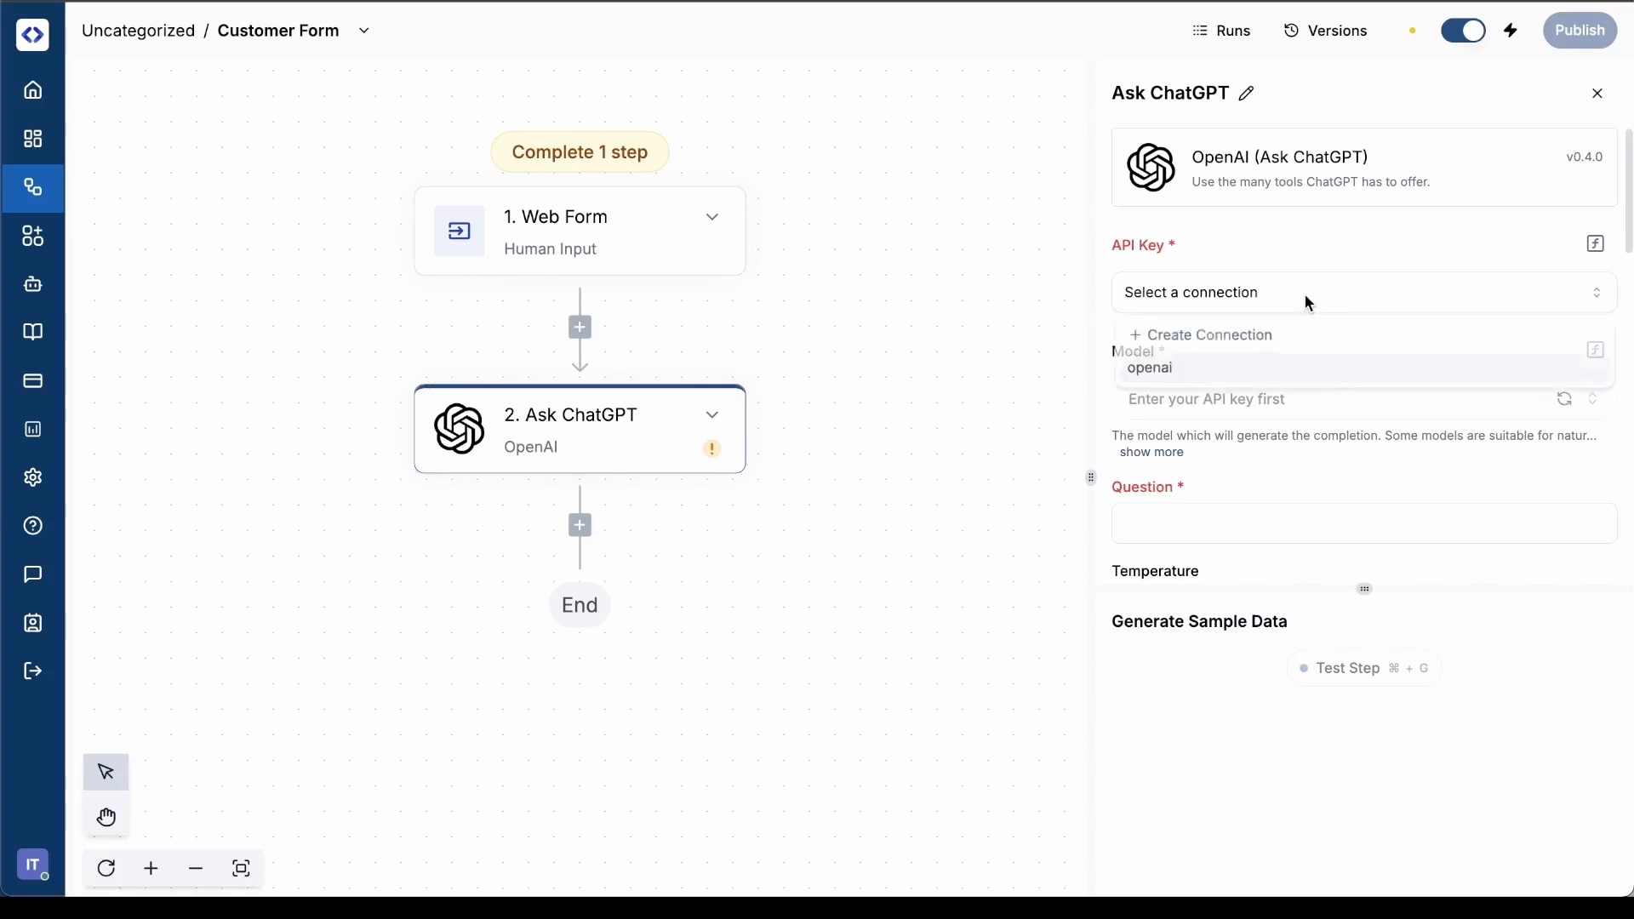
pyautogui.click(1211, 341)
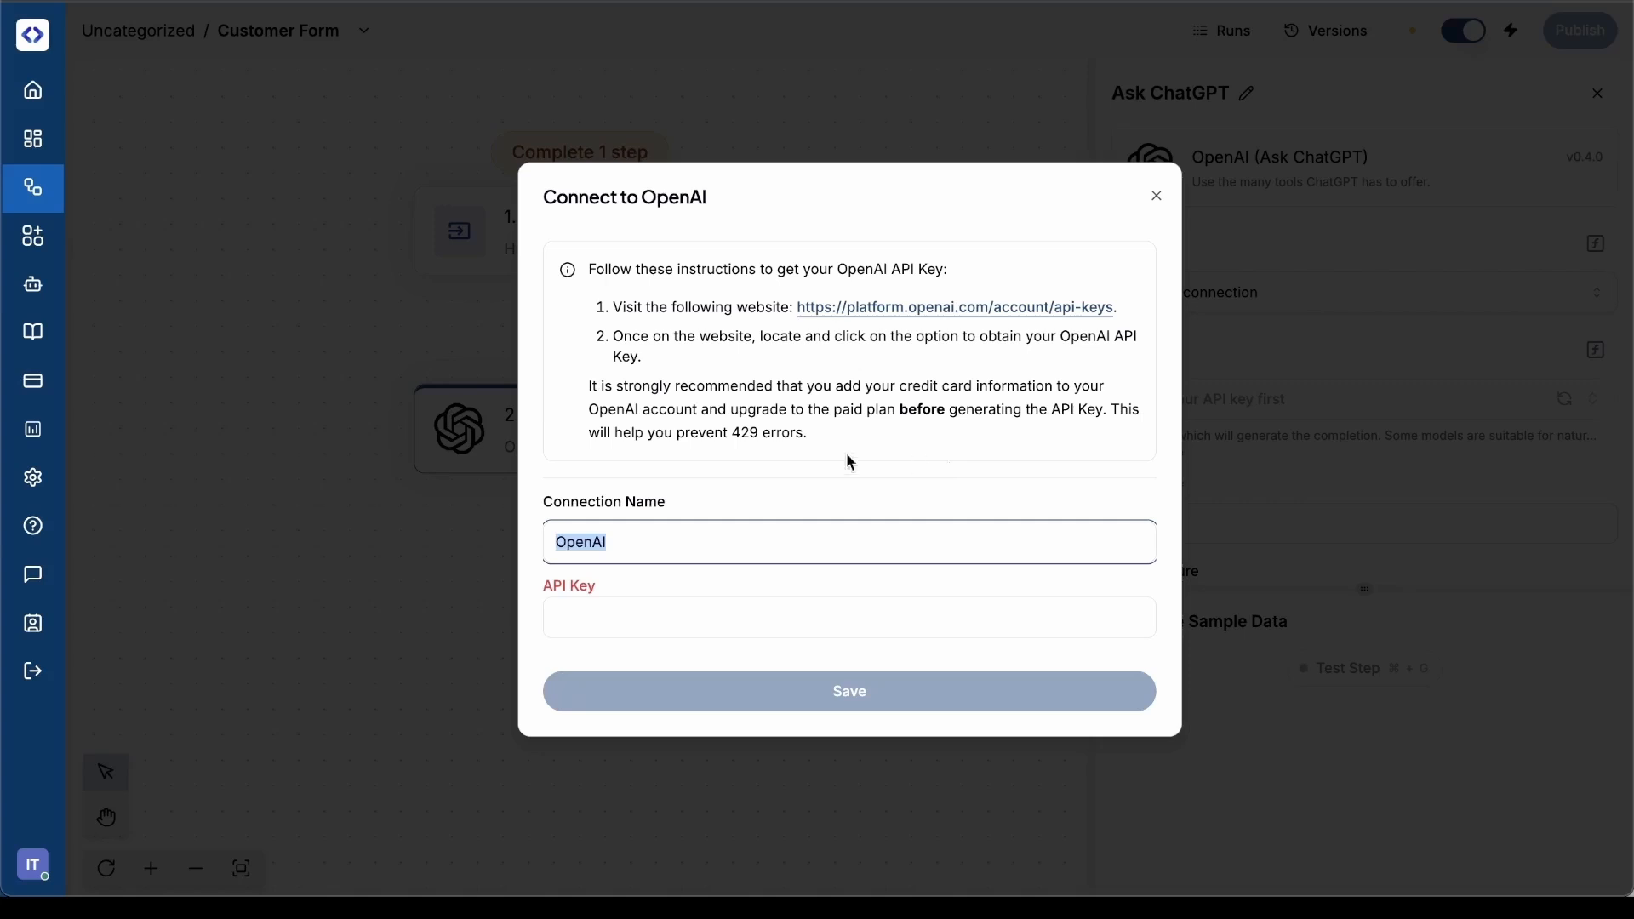
pyautogui.click(628, 622)
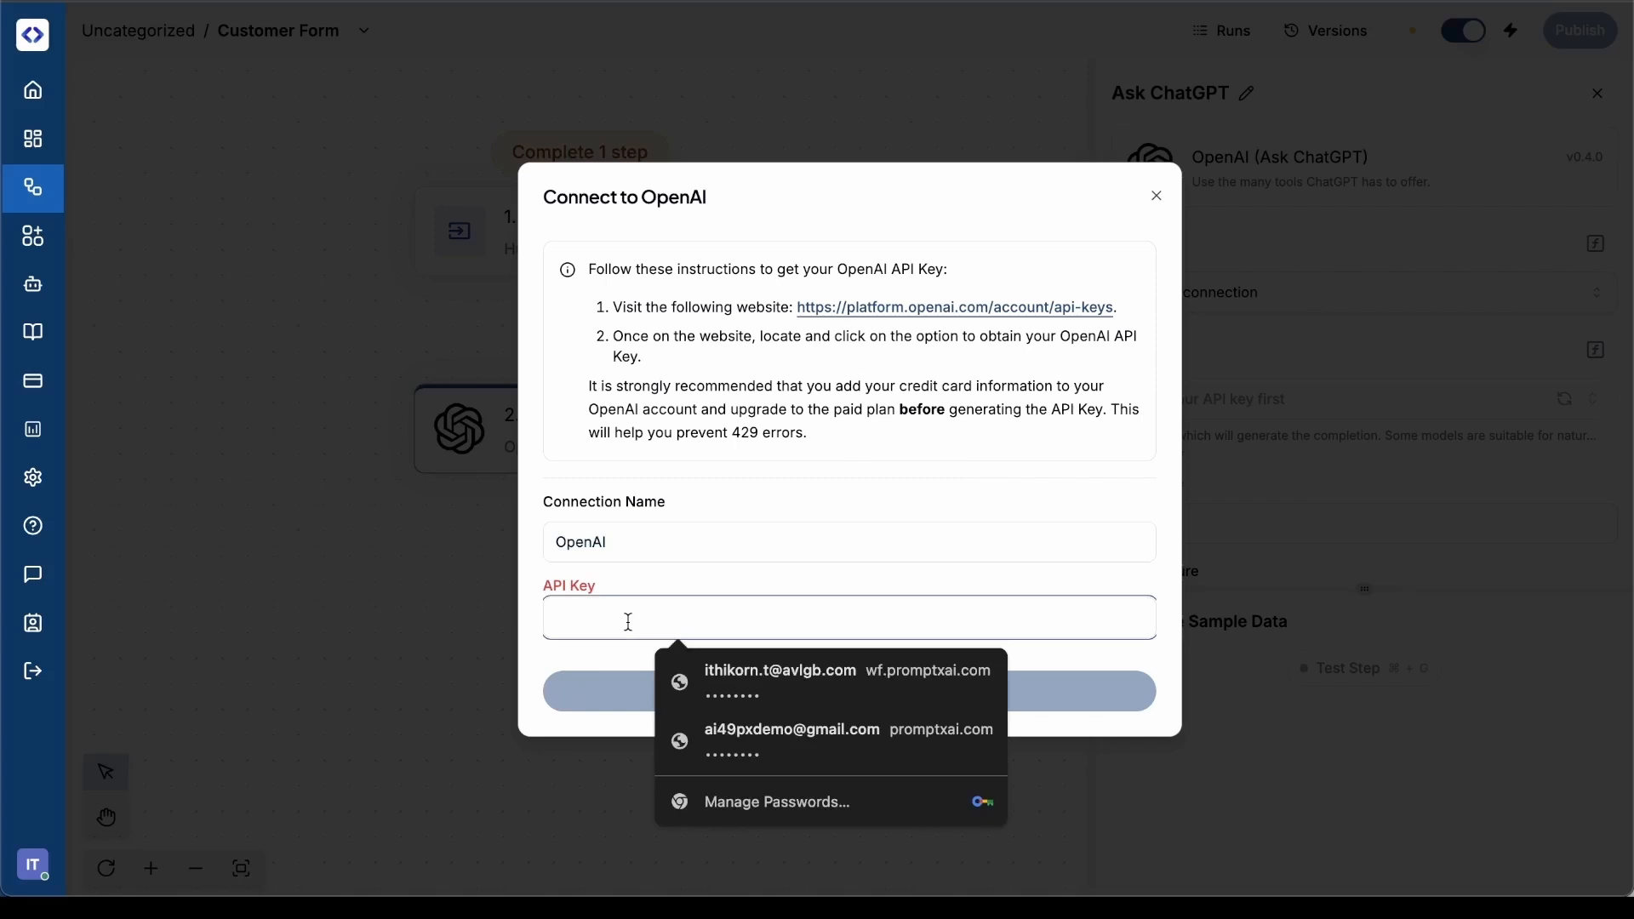
pyautogui.click(768, 481)
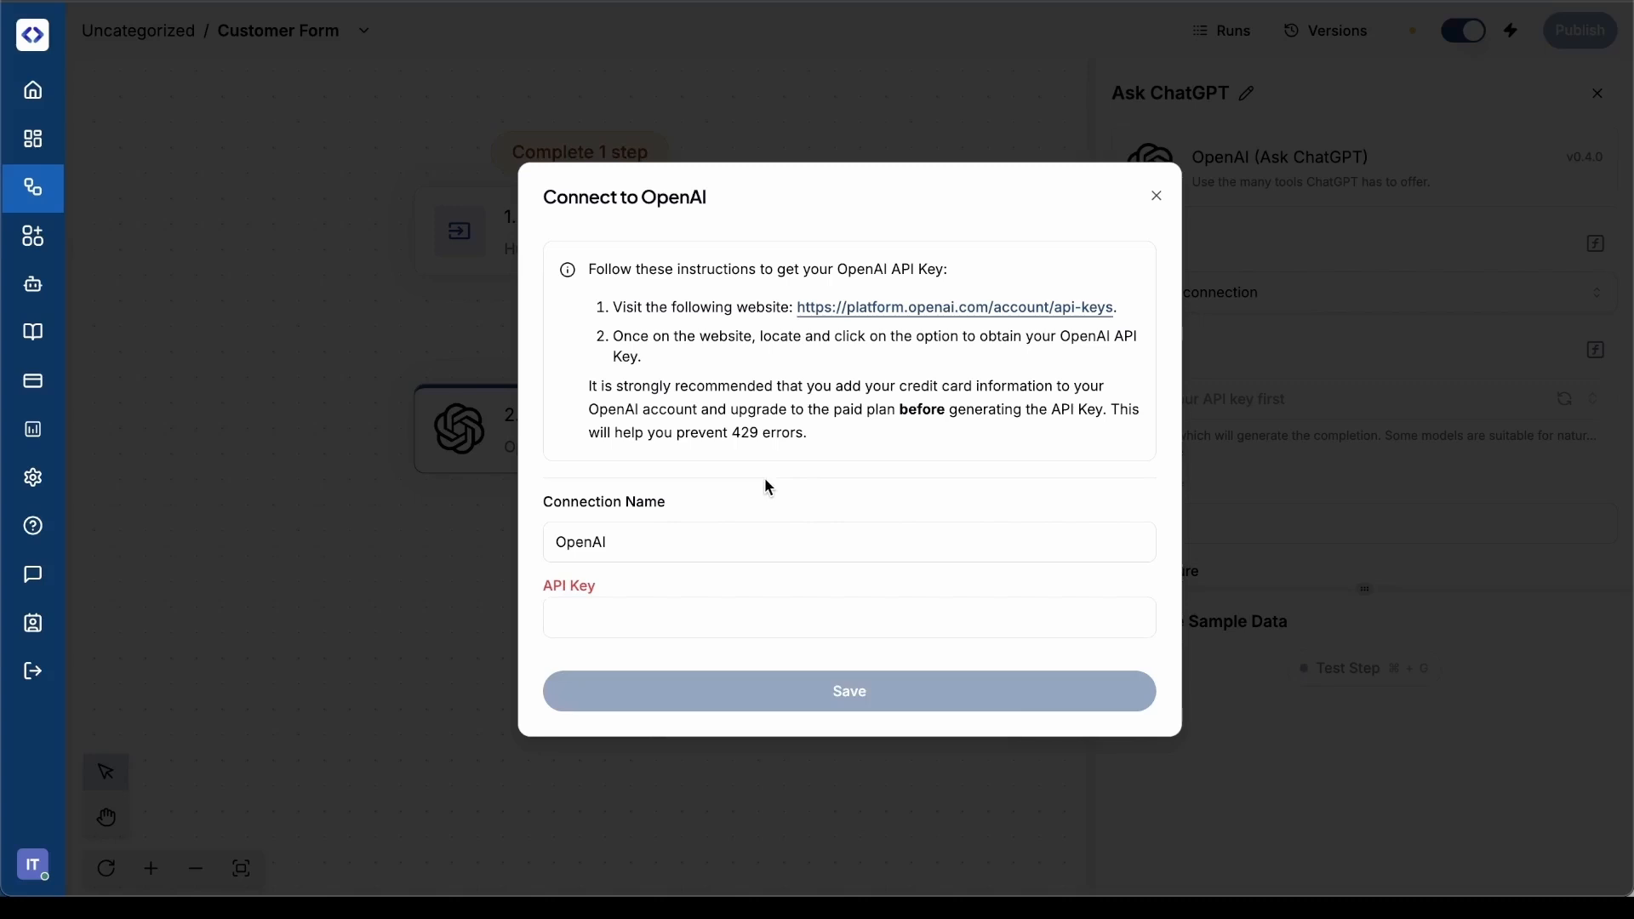
pyautogui.click(1157, 196)
# Use the existing openai connection for the Ask ChatGPT step and set its model to chatgpt-4o-latest
pyautogui.click(1290, 303)
pyautogui.click(1205, 367)
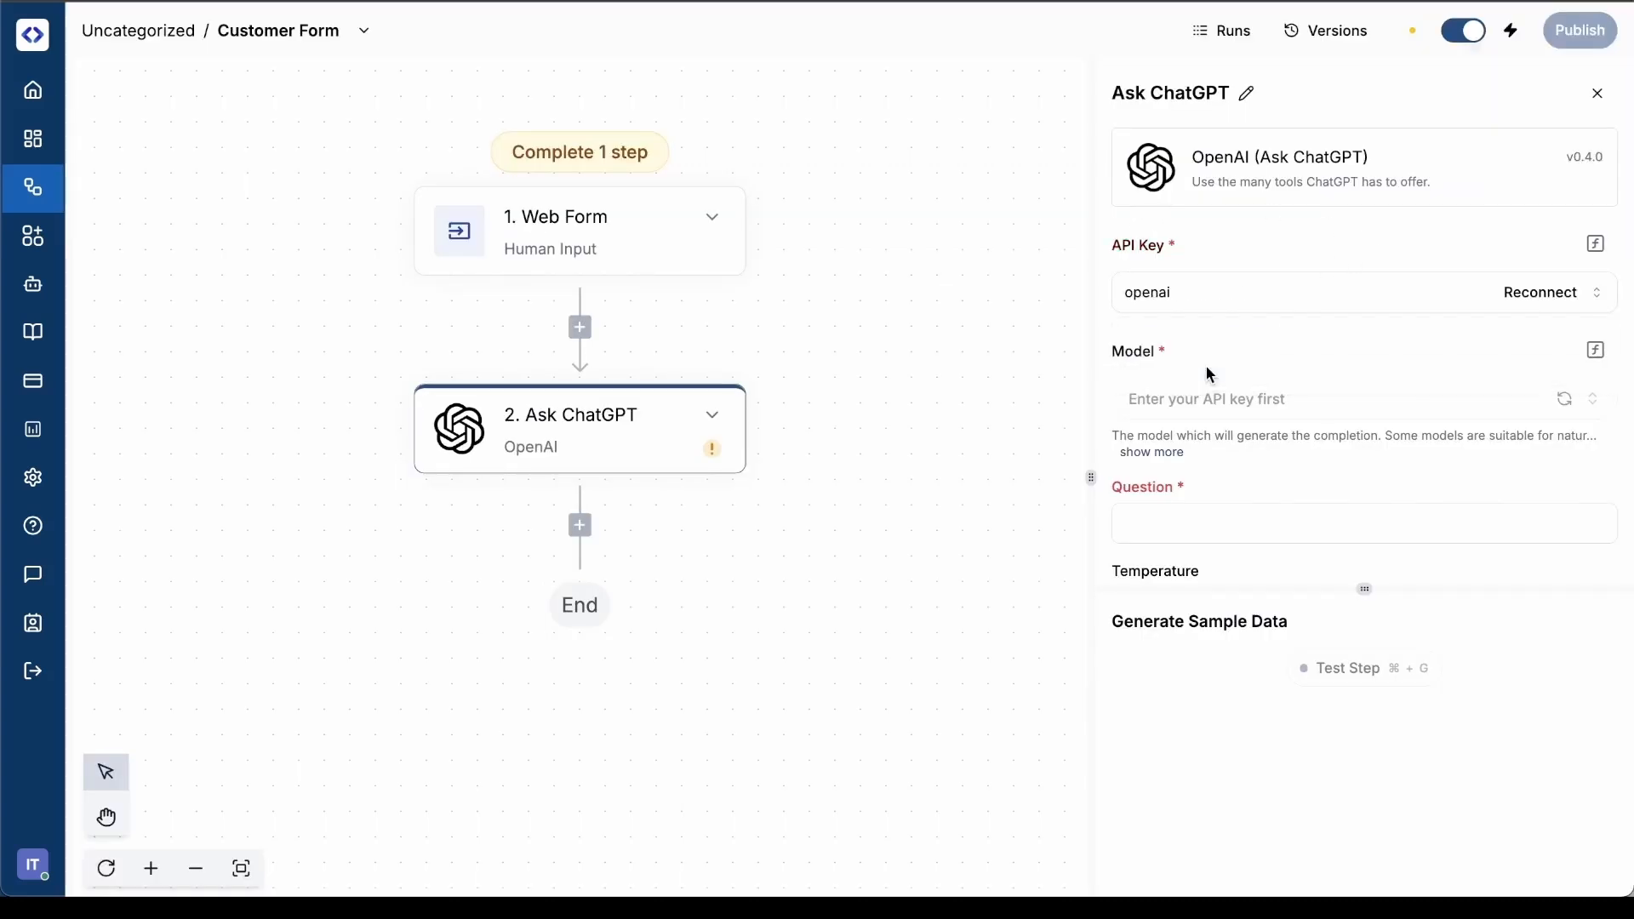
pyautogui.scroll(-1, 1284, 334)
pyautogui.click(1280, 327)
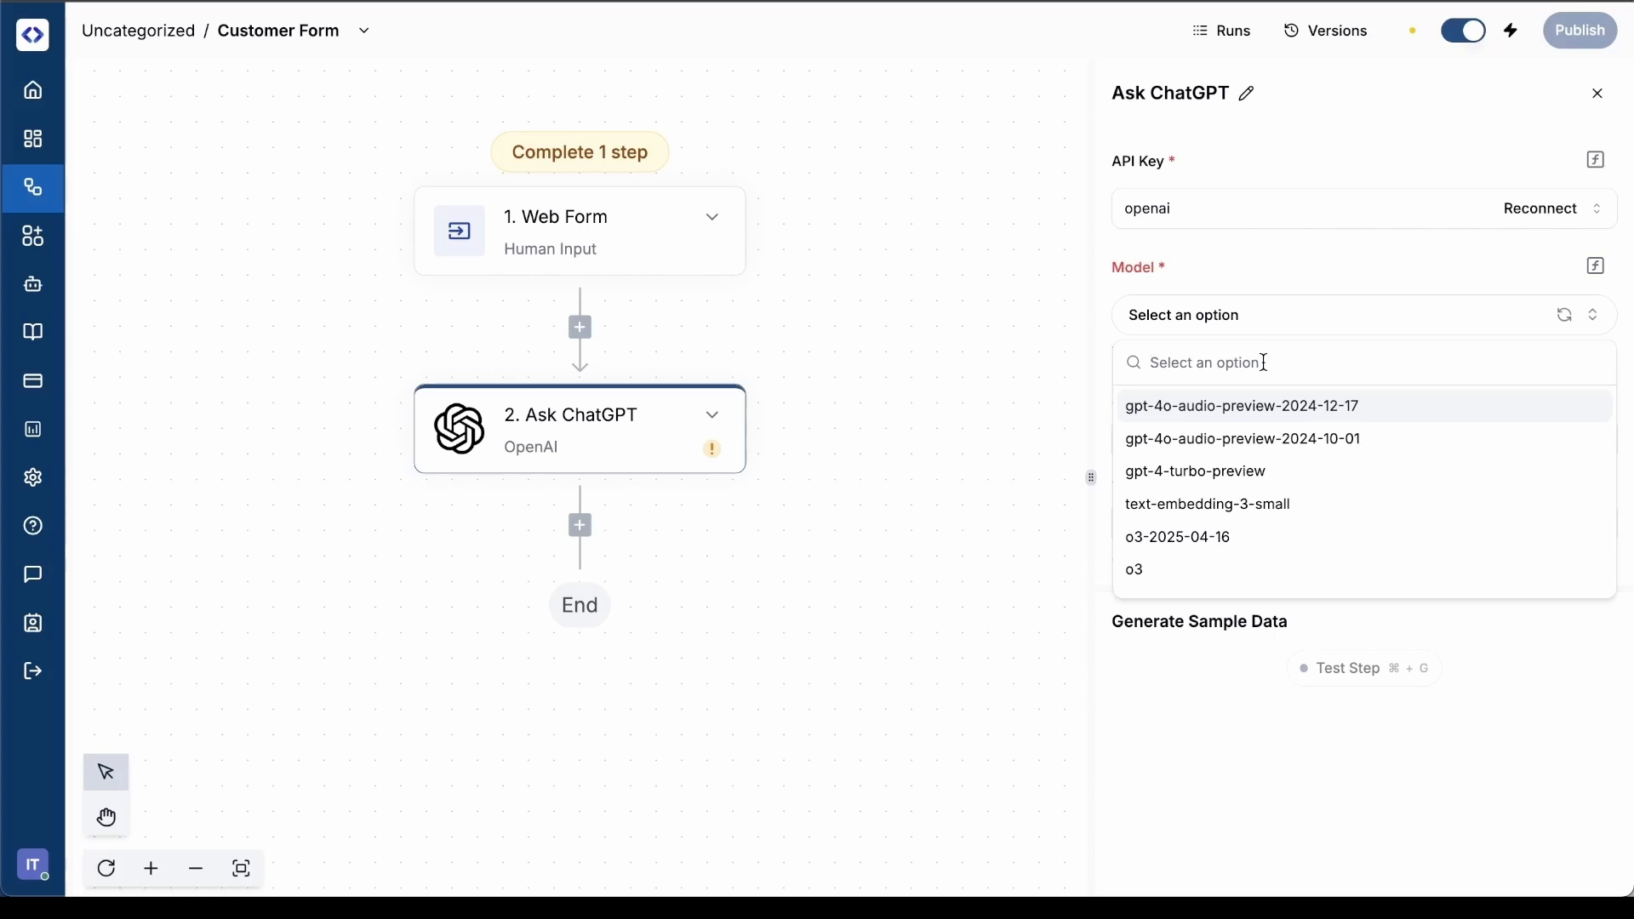
pyautogui.write('chat')
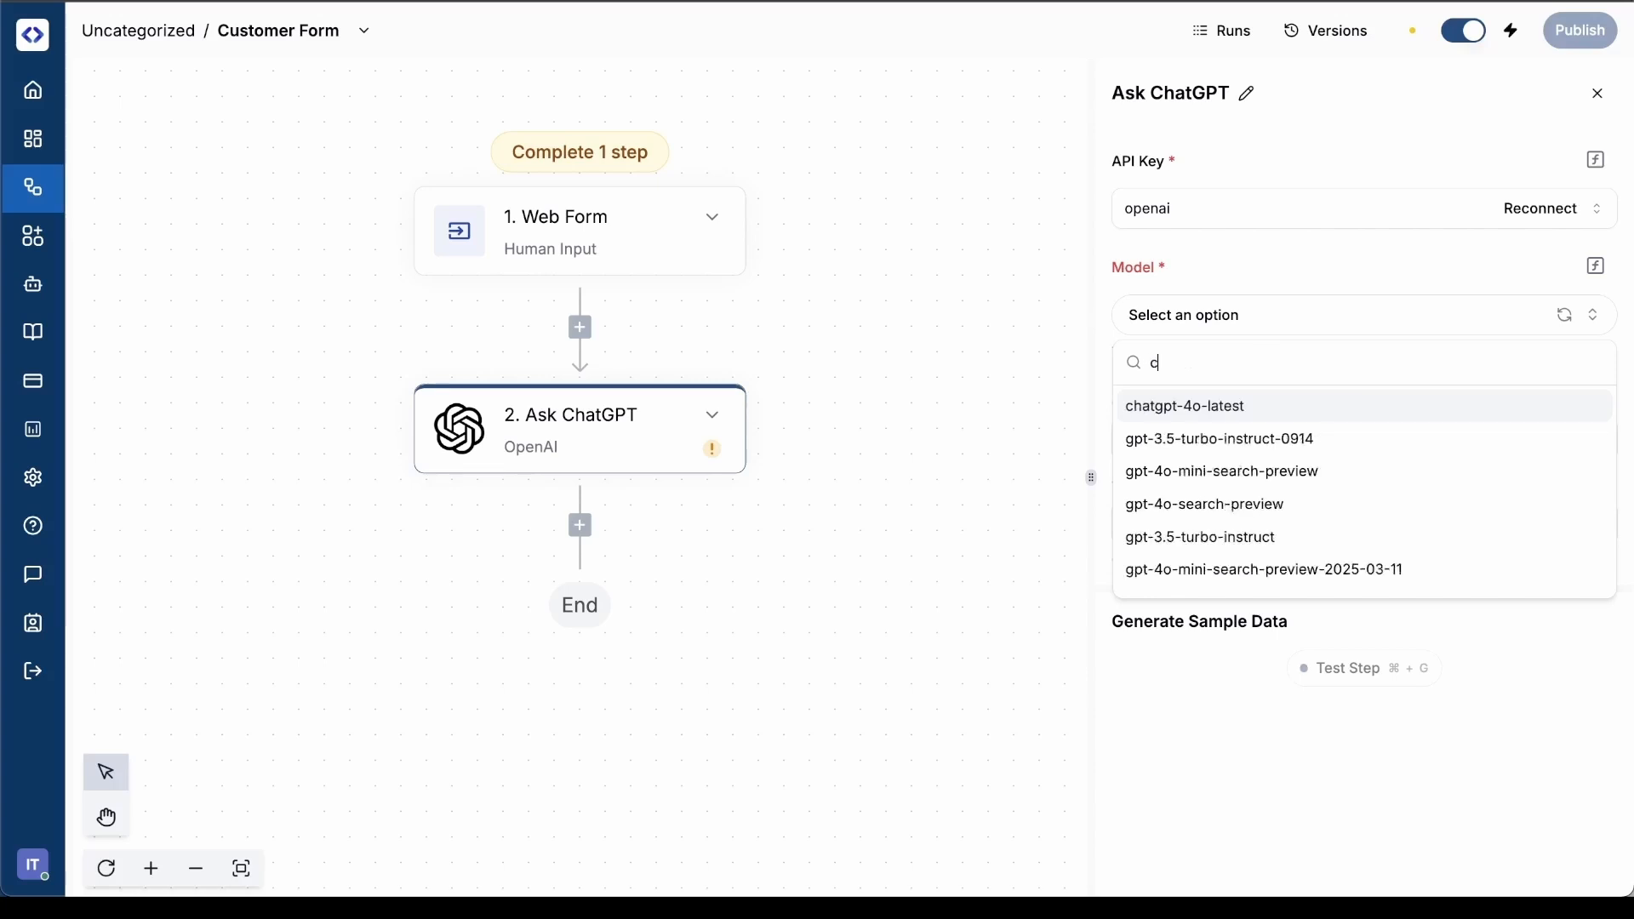
pyautogui.click(1292, 416)
# Fill the Question with the prepared prompt for a professional, friendly thank-you email body, with lines for customer's name, position, department and company
pyautogui.scroll(-1, 1289, 406)
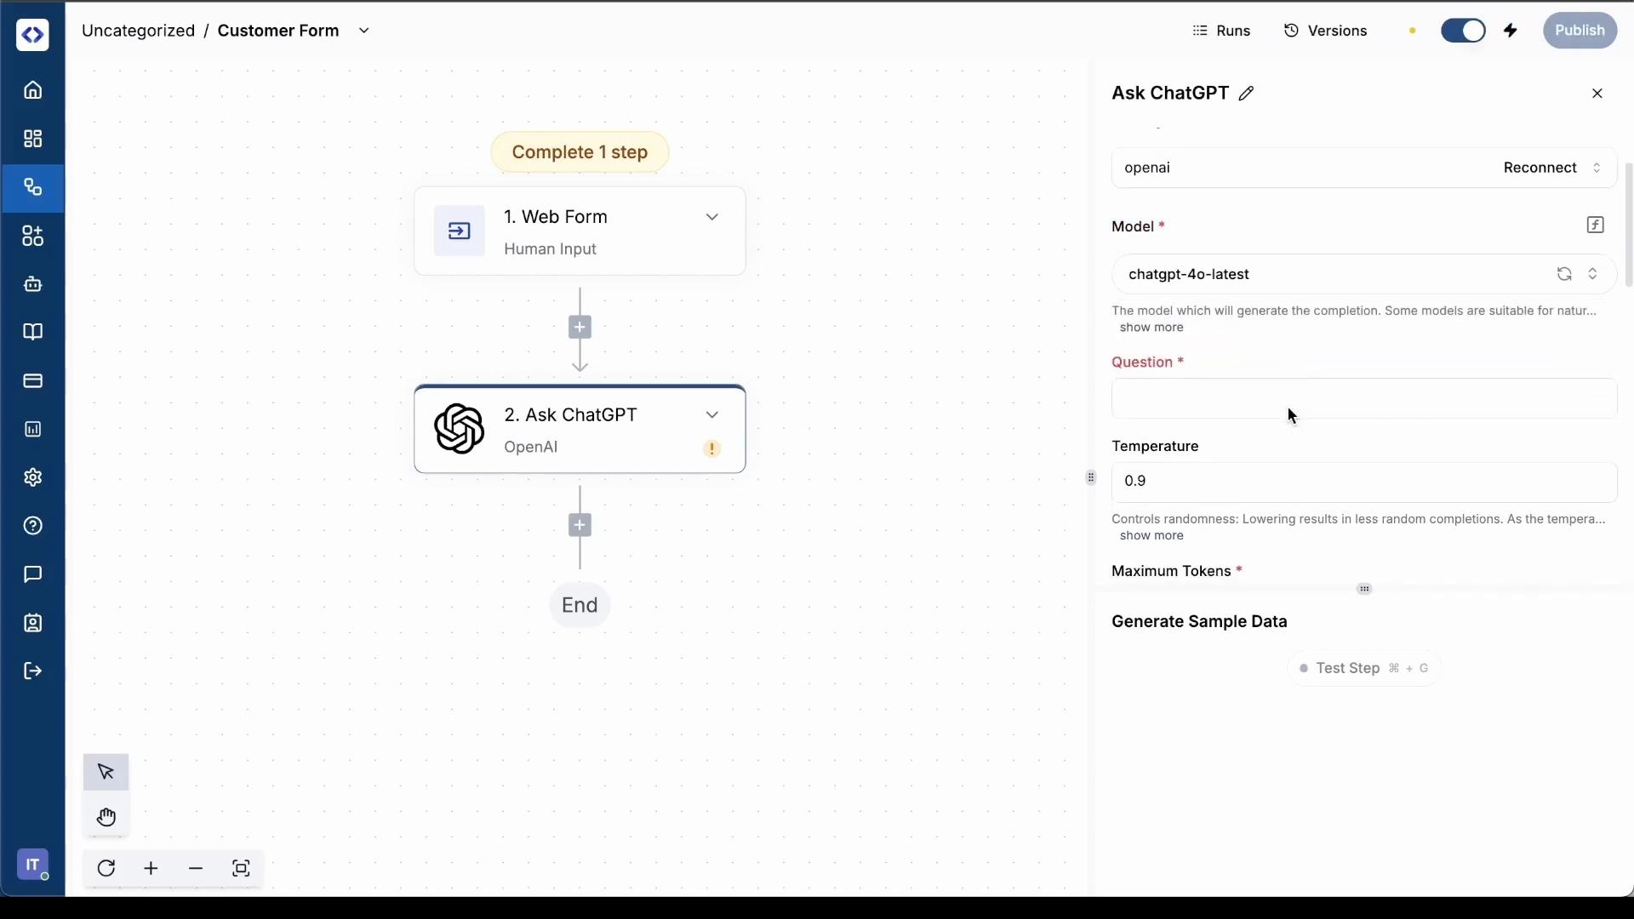
pyautogui.click(1254, 400)
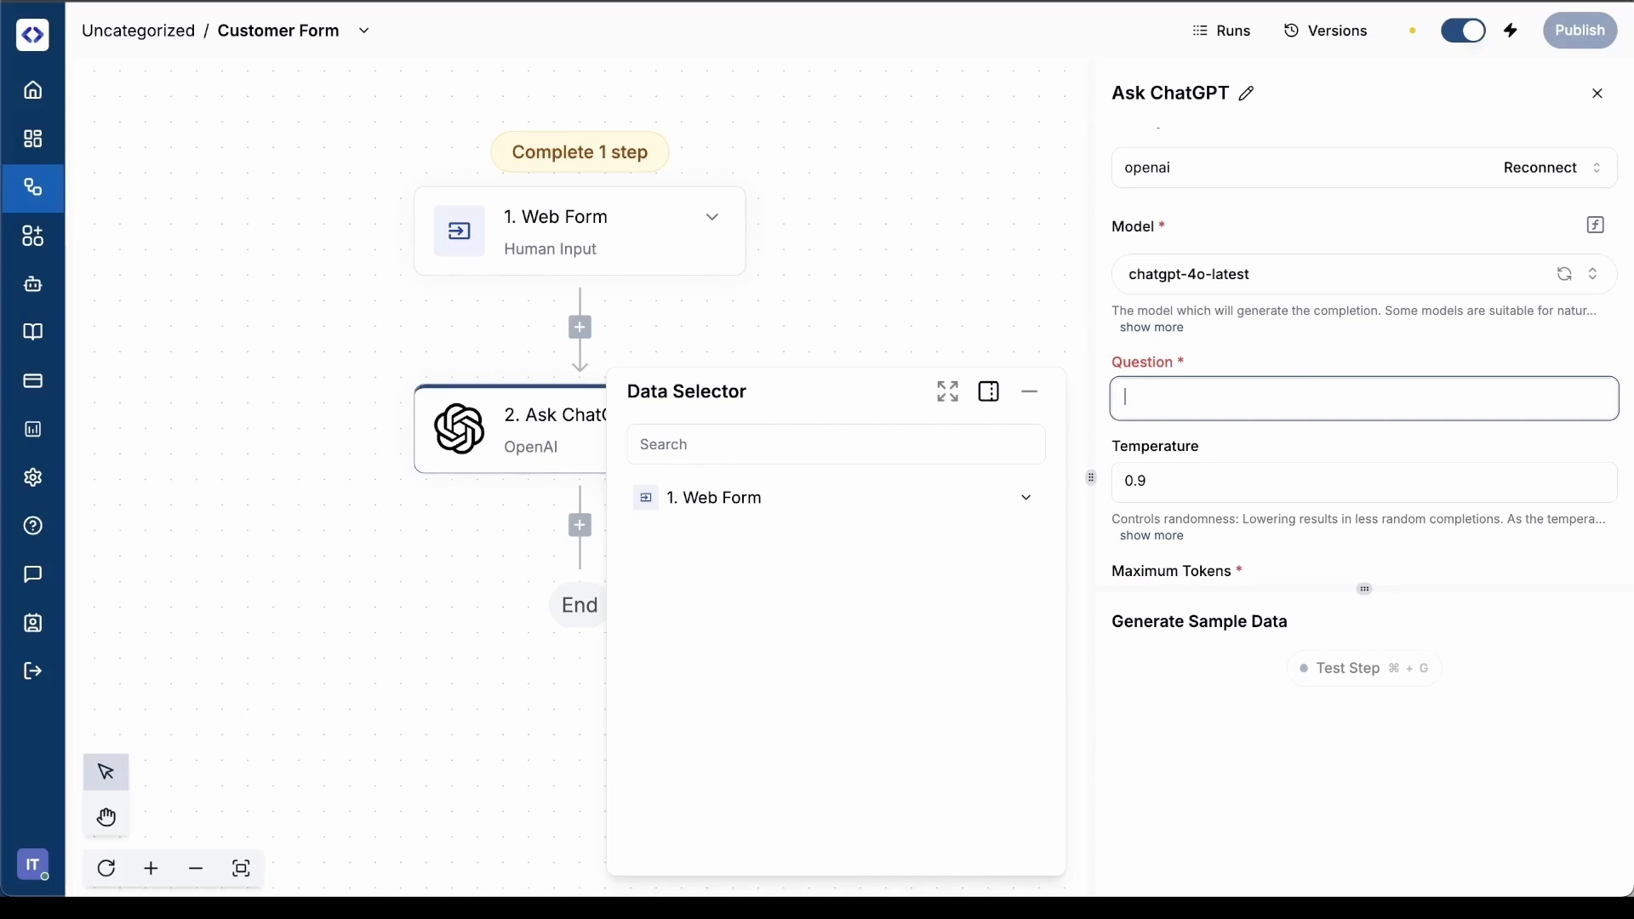
pyautogui.press('super+Tab')
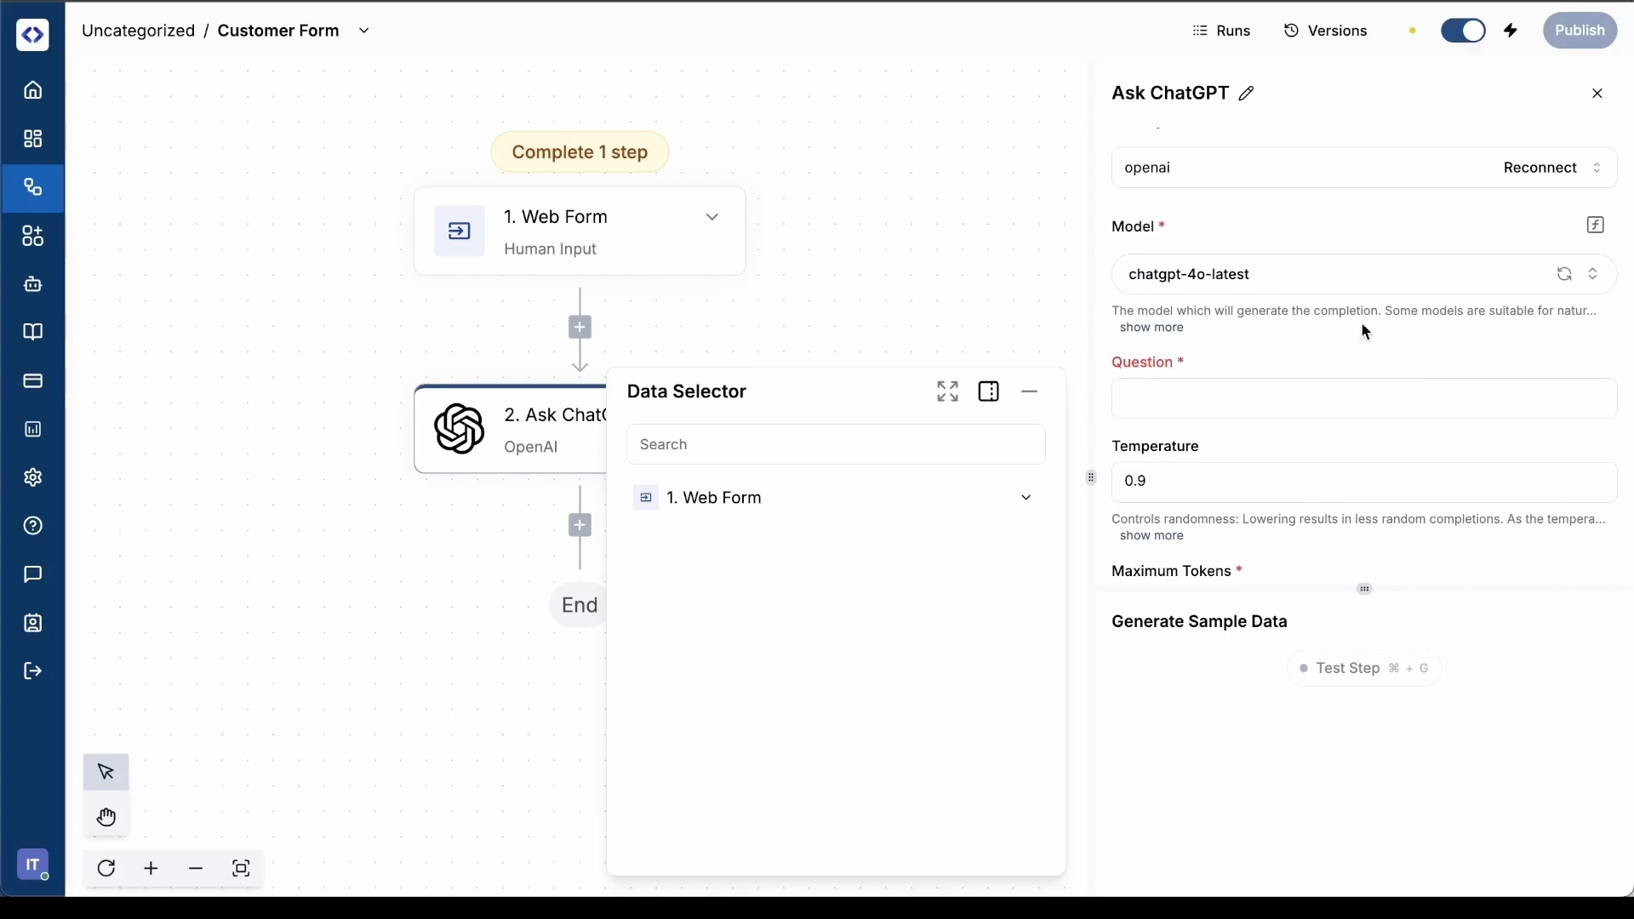
pyautogui.click(1179, 395)
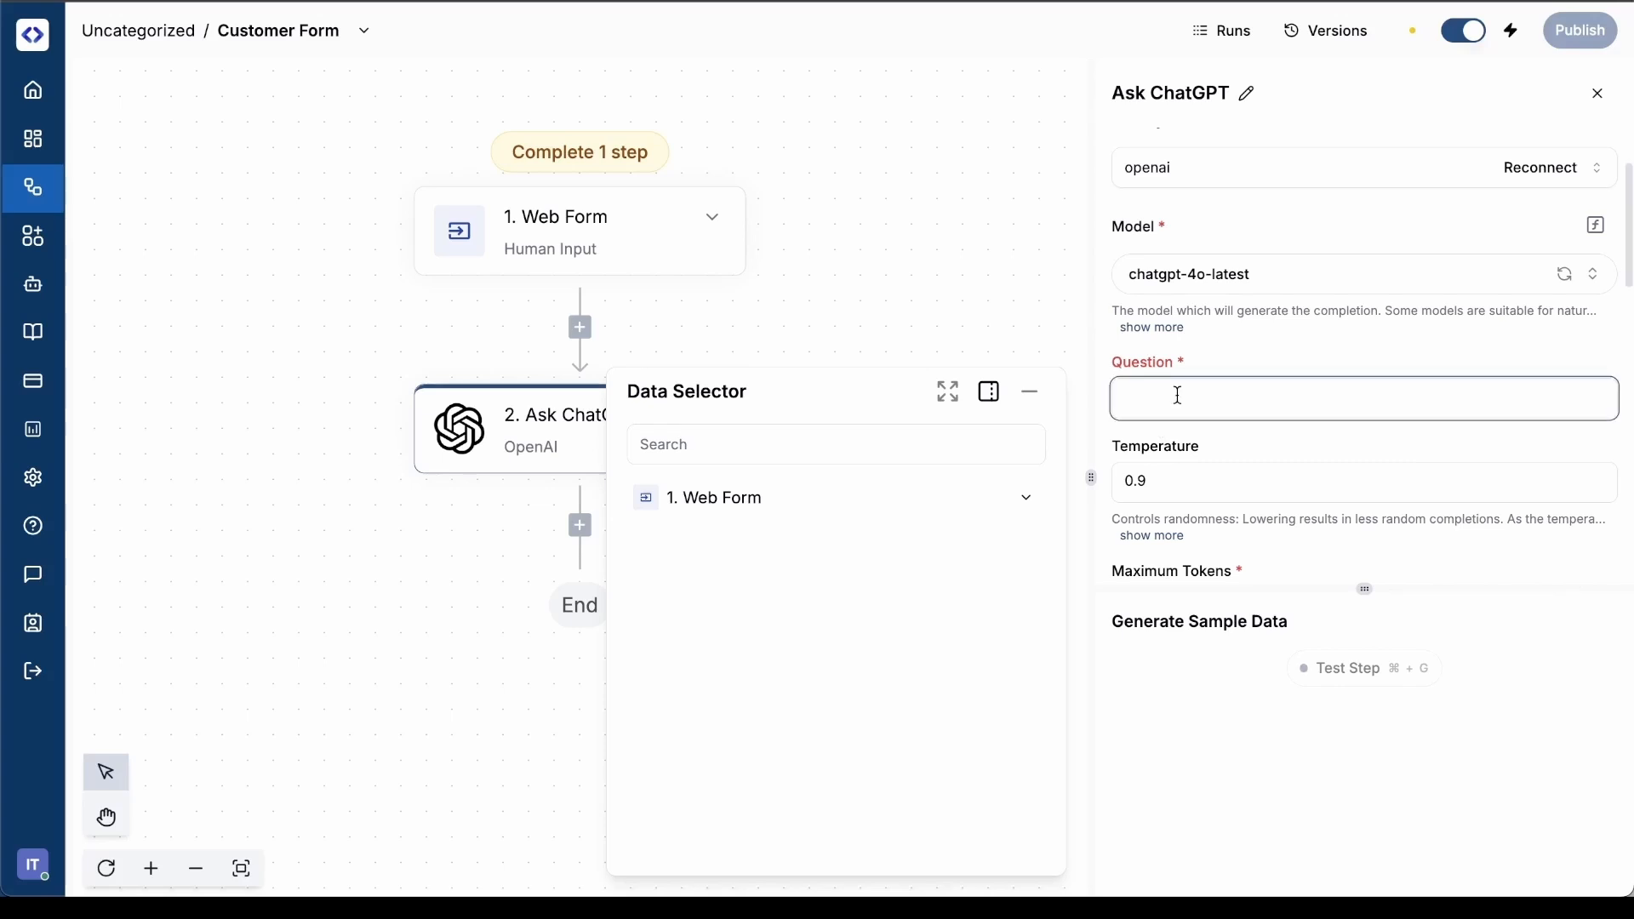
pyautogui.write('Write a professional and friendly email to thank a customer who submitted their information through our web form. Use the following customer information to personalize the message: Customer\'s name : Position : Department : Company : The email should: Thank the customer for reaching out Acknowledge receipt of their information Mention that a team member will follow up soon Be polite, clear, and customer-focused Only output the body of the email — do not include a subject line or greeting (e.g., no "Dear..."), and no sign-off. Just the main message content.')
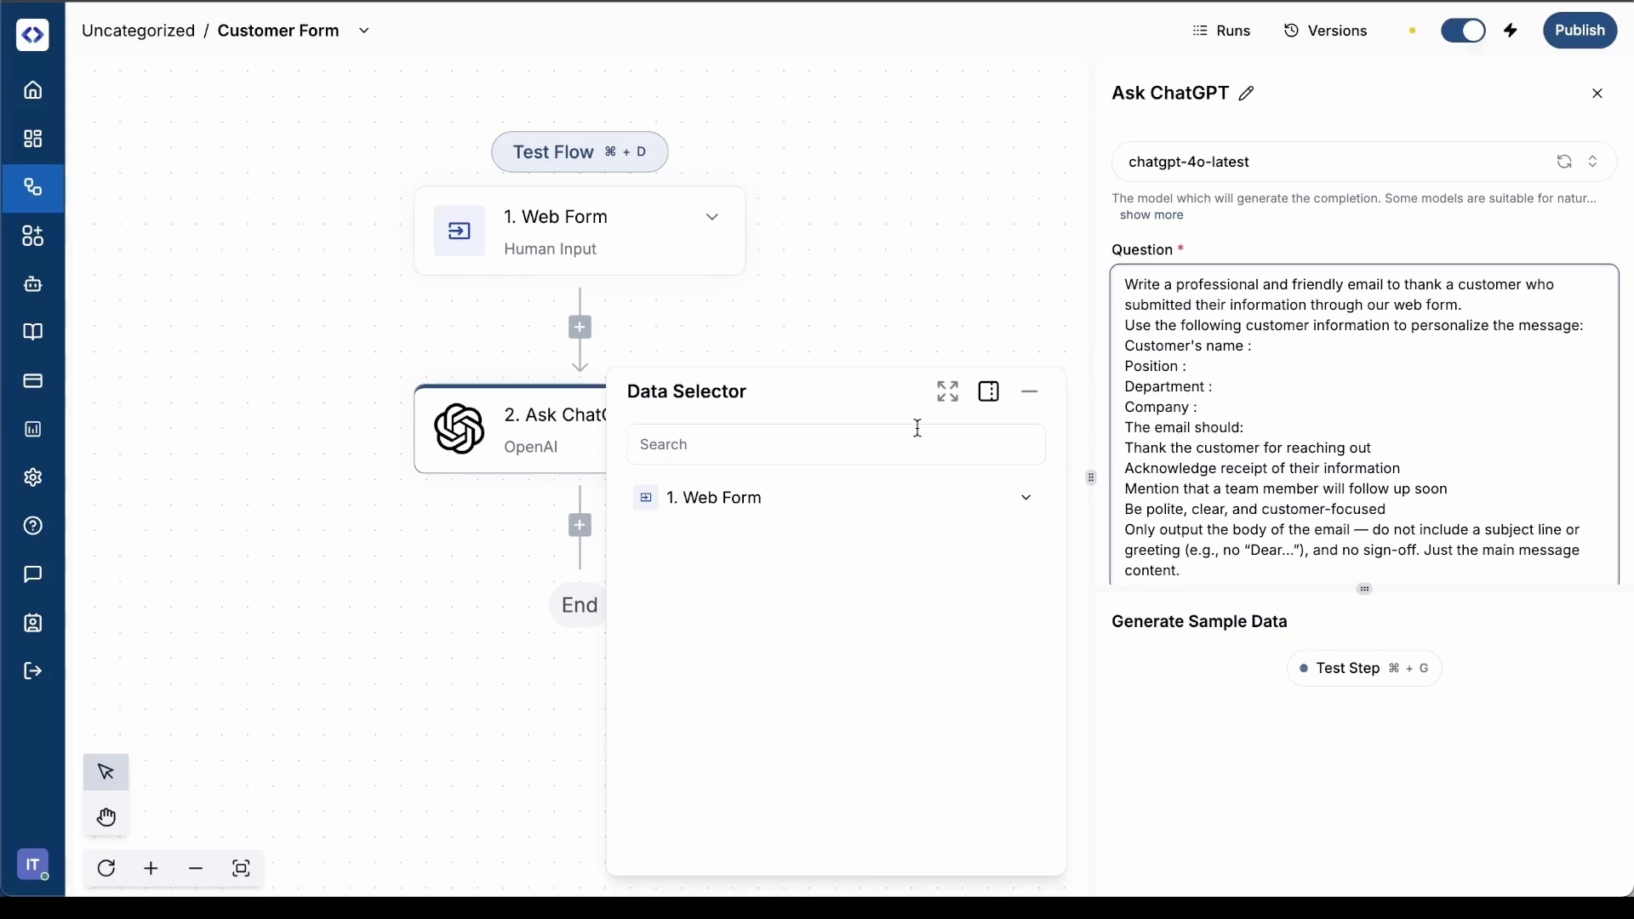
# Insert the Web Form's name value after "Customer's name :" and its postion value after "Position :" in the Question
pyautogui.click(1034, 504)
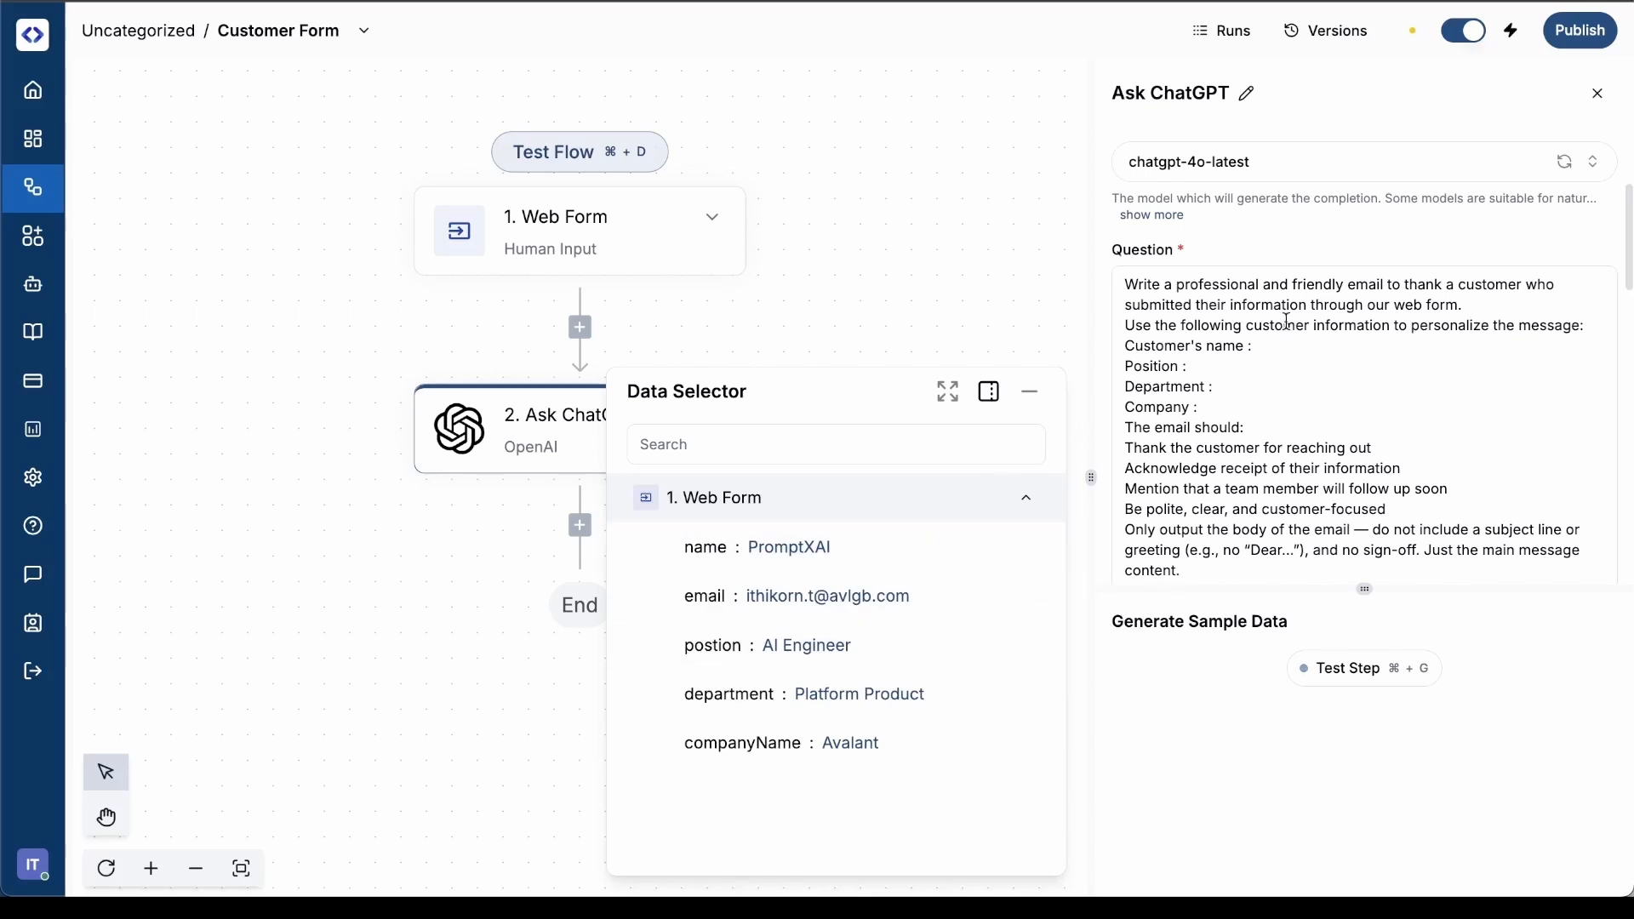
pyautogui.click(1275, 346)
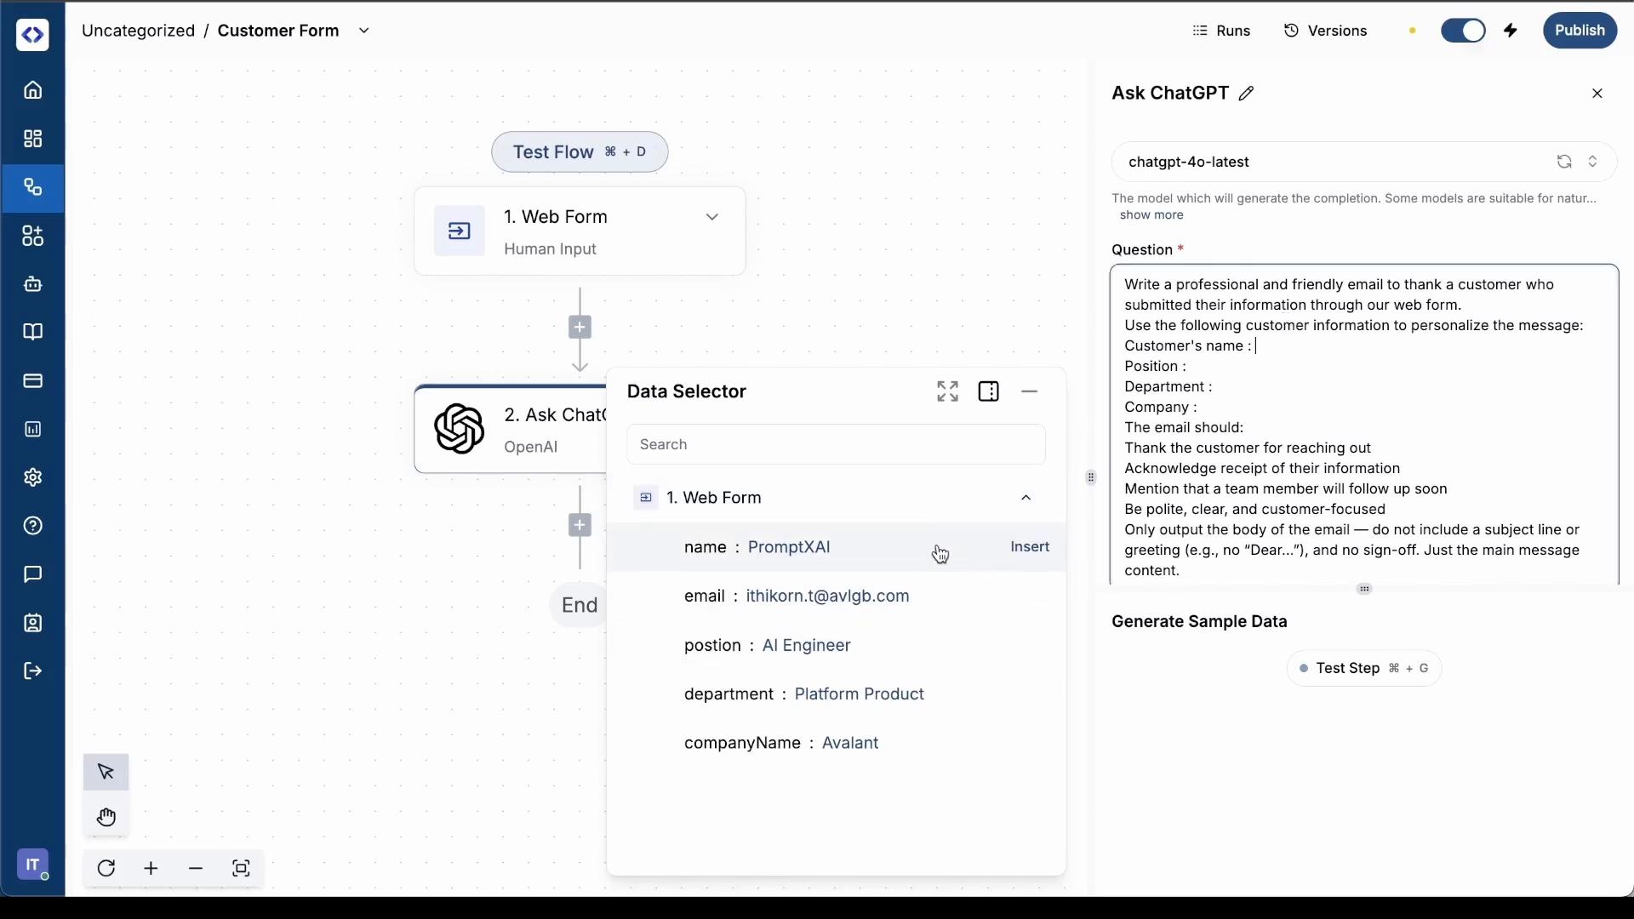
pyautogui.click(1034, 551)
pyautogui.click(1300, 378)
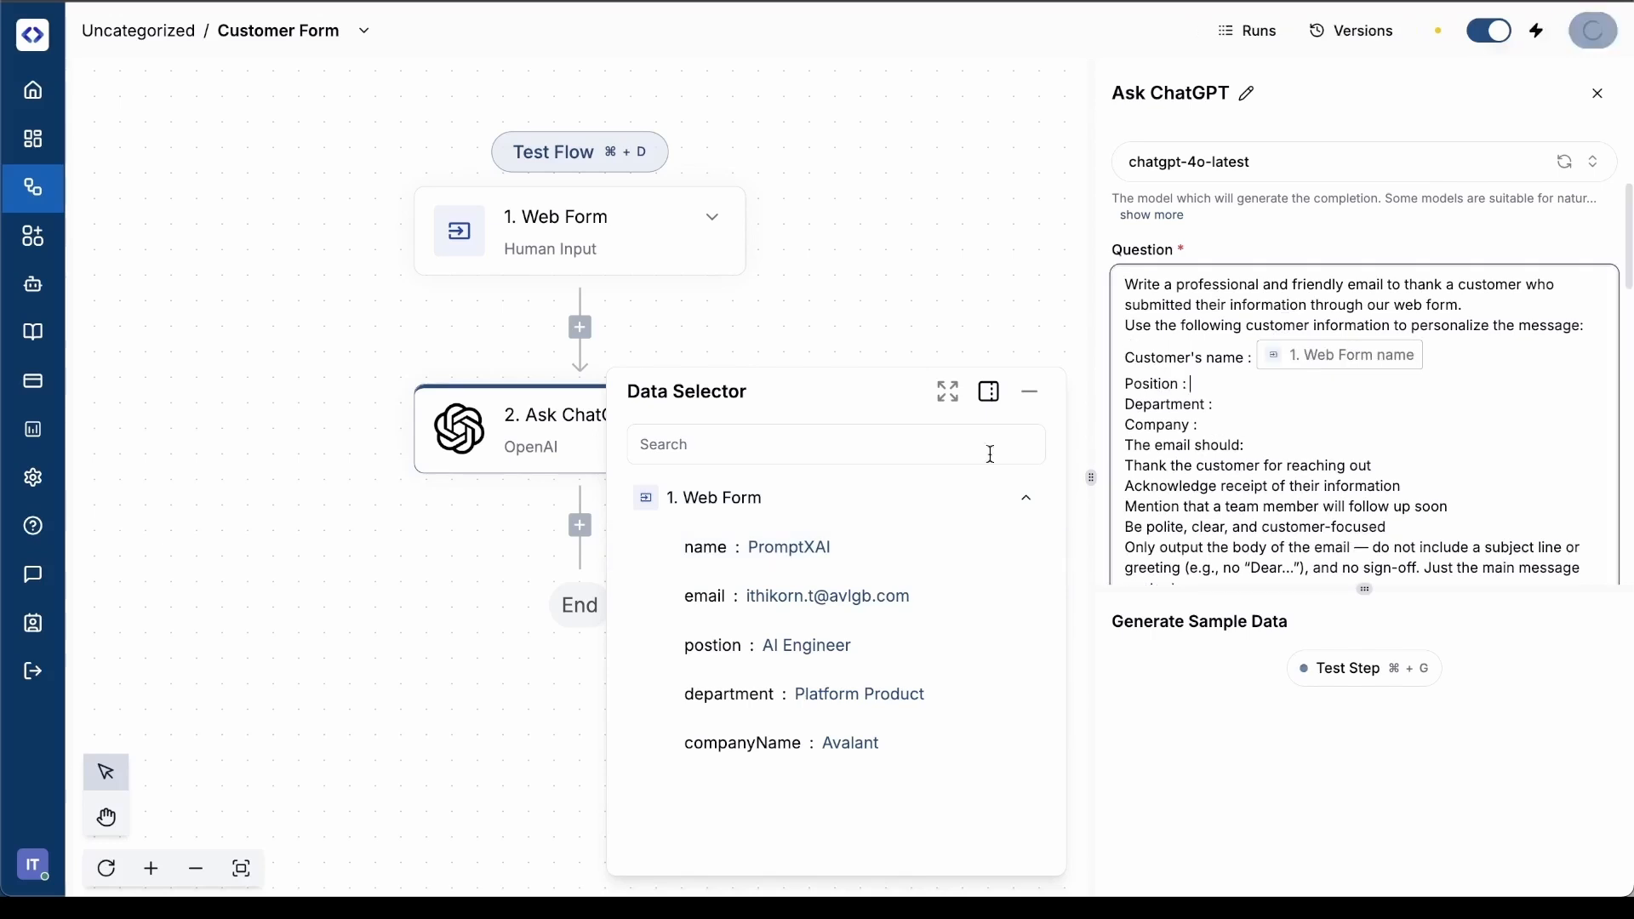
pyautogui.moveTo(934, 652)
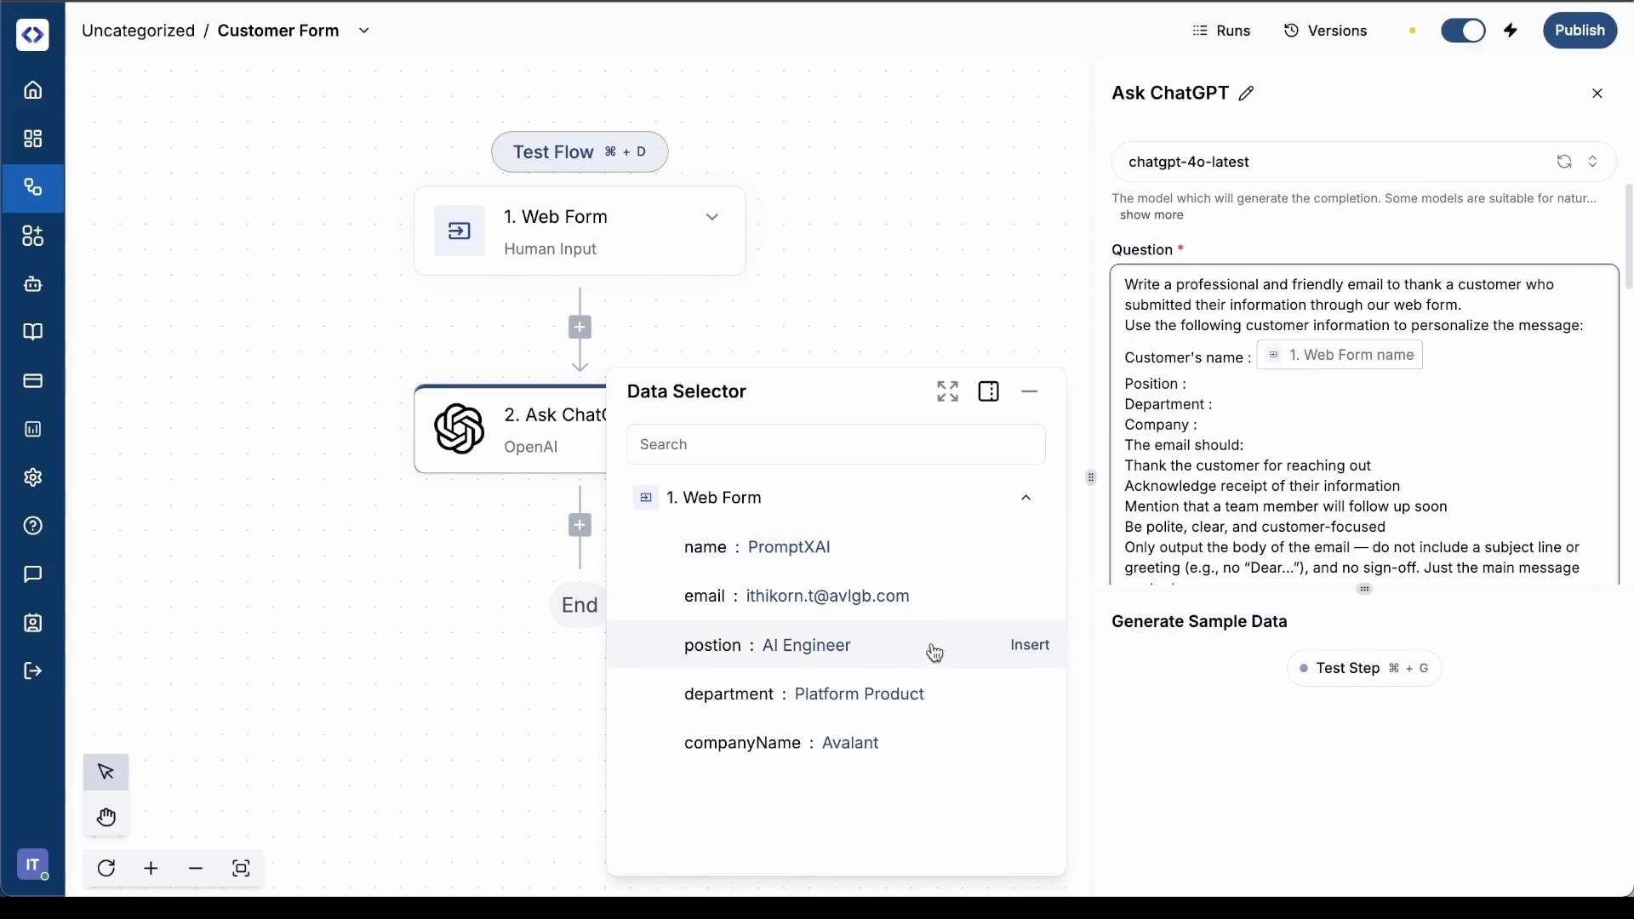
pyautogui.click(1027, 648)
# Insert the Web Form's department value after "Department :" and its companyName value after "Company :" in the Question
pyautogui.click(1324, 416)
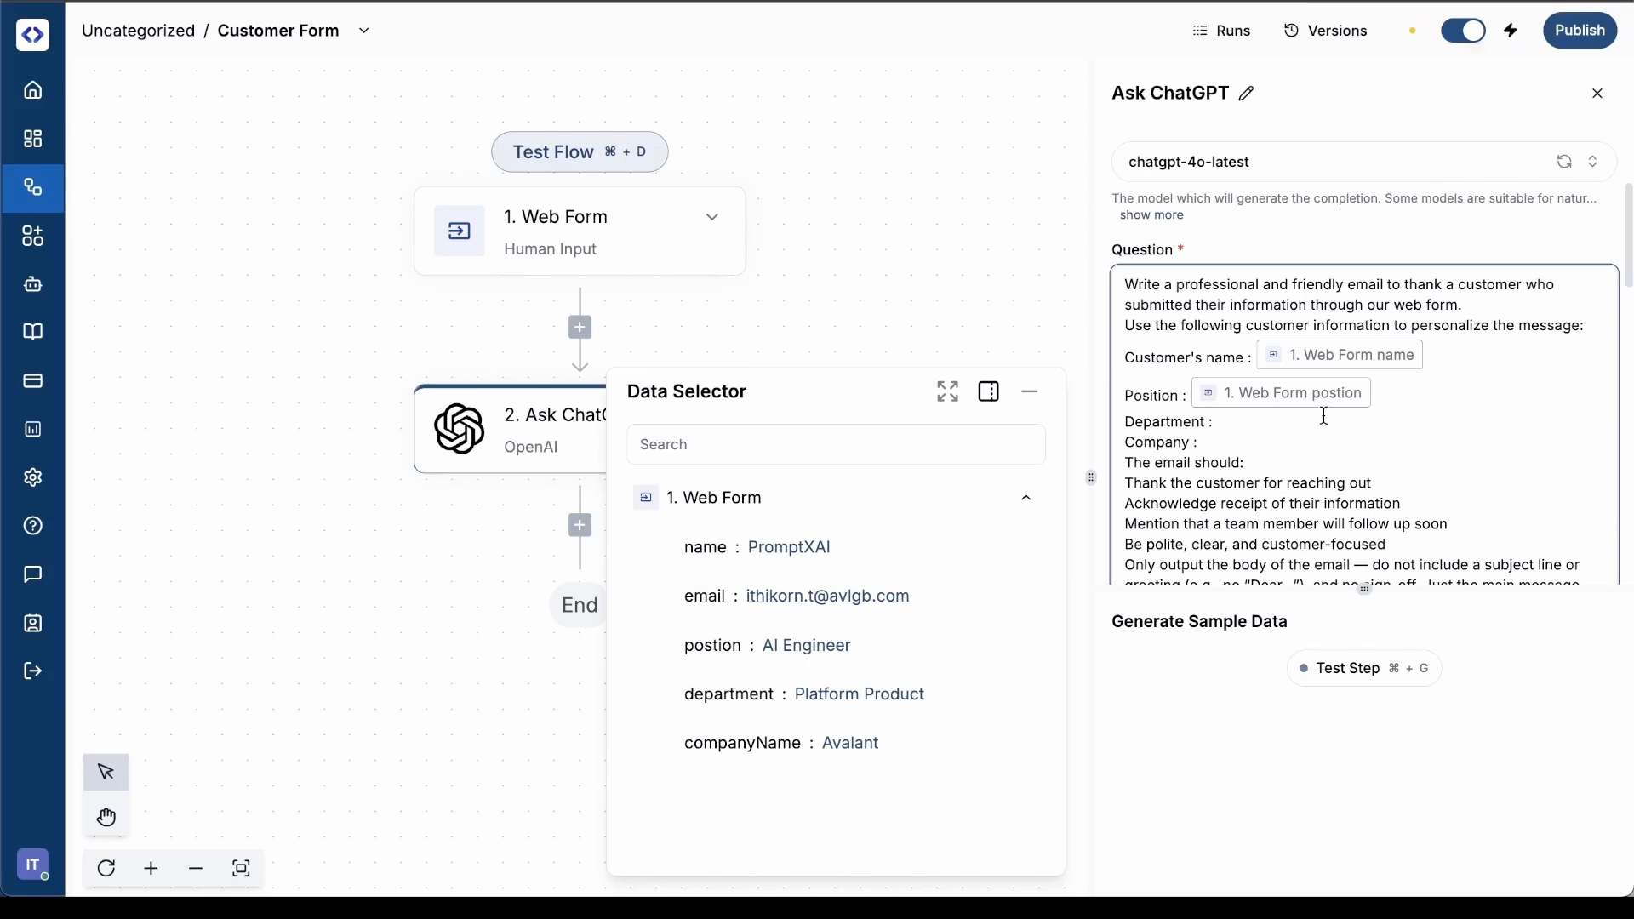
pyautogui.moveTo(899, 691)
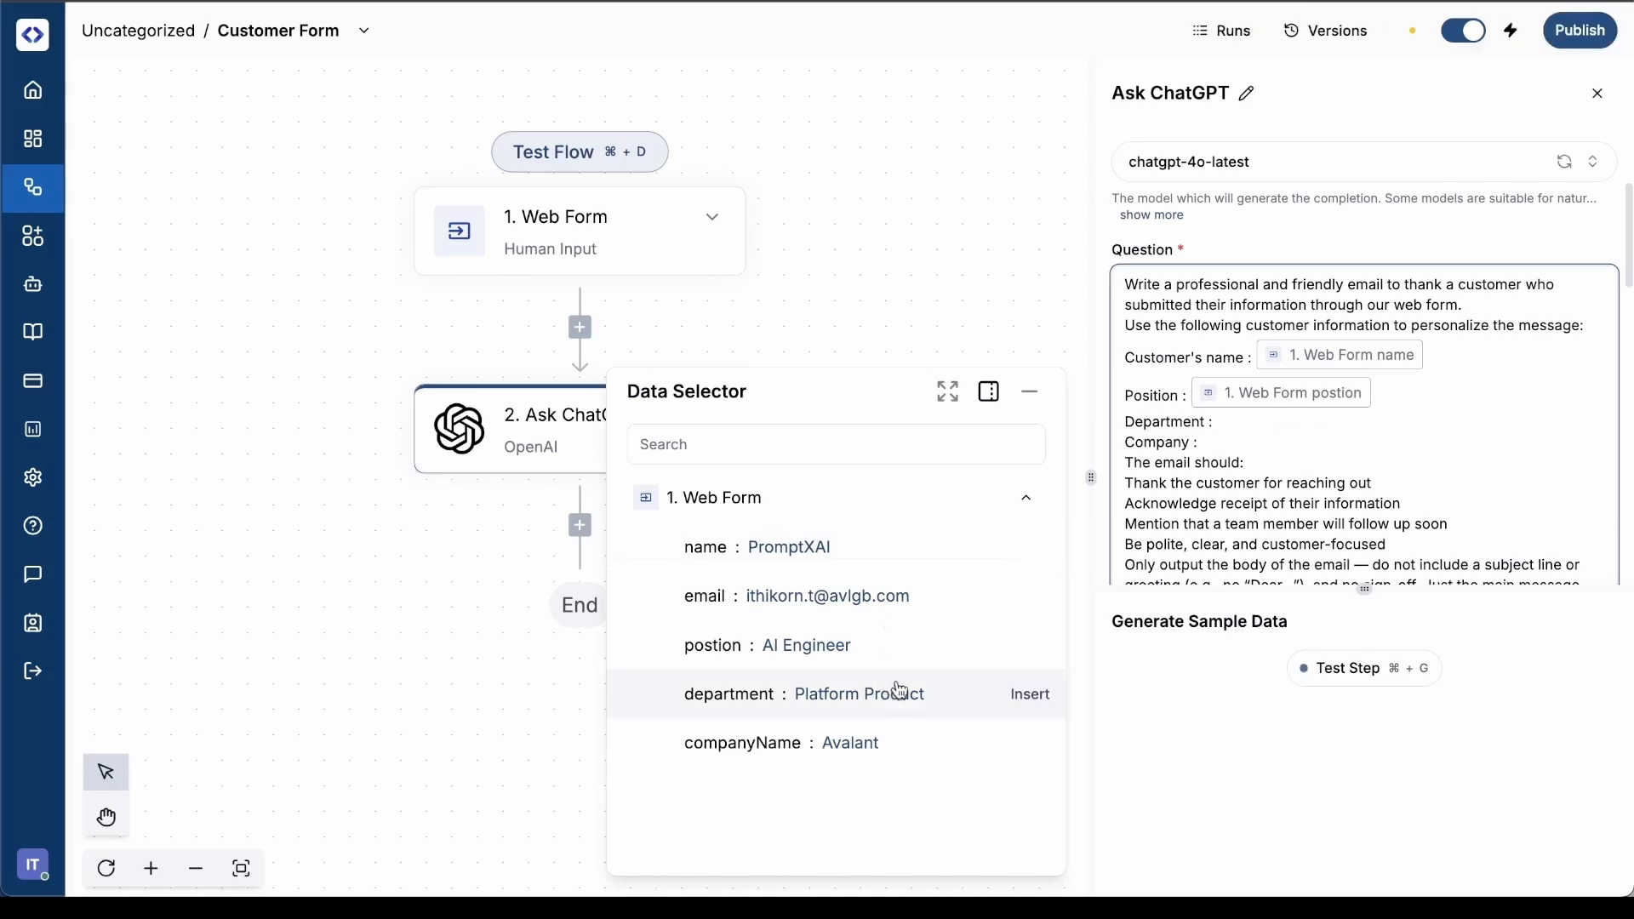
pyautogui.click(1030, 696)
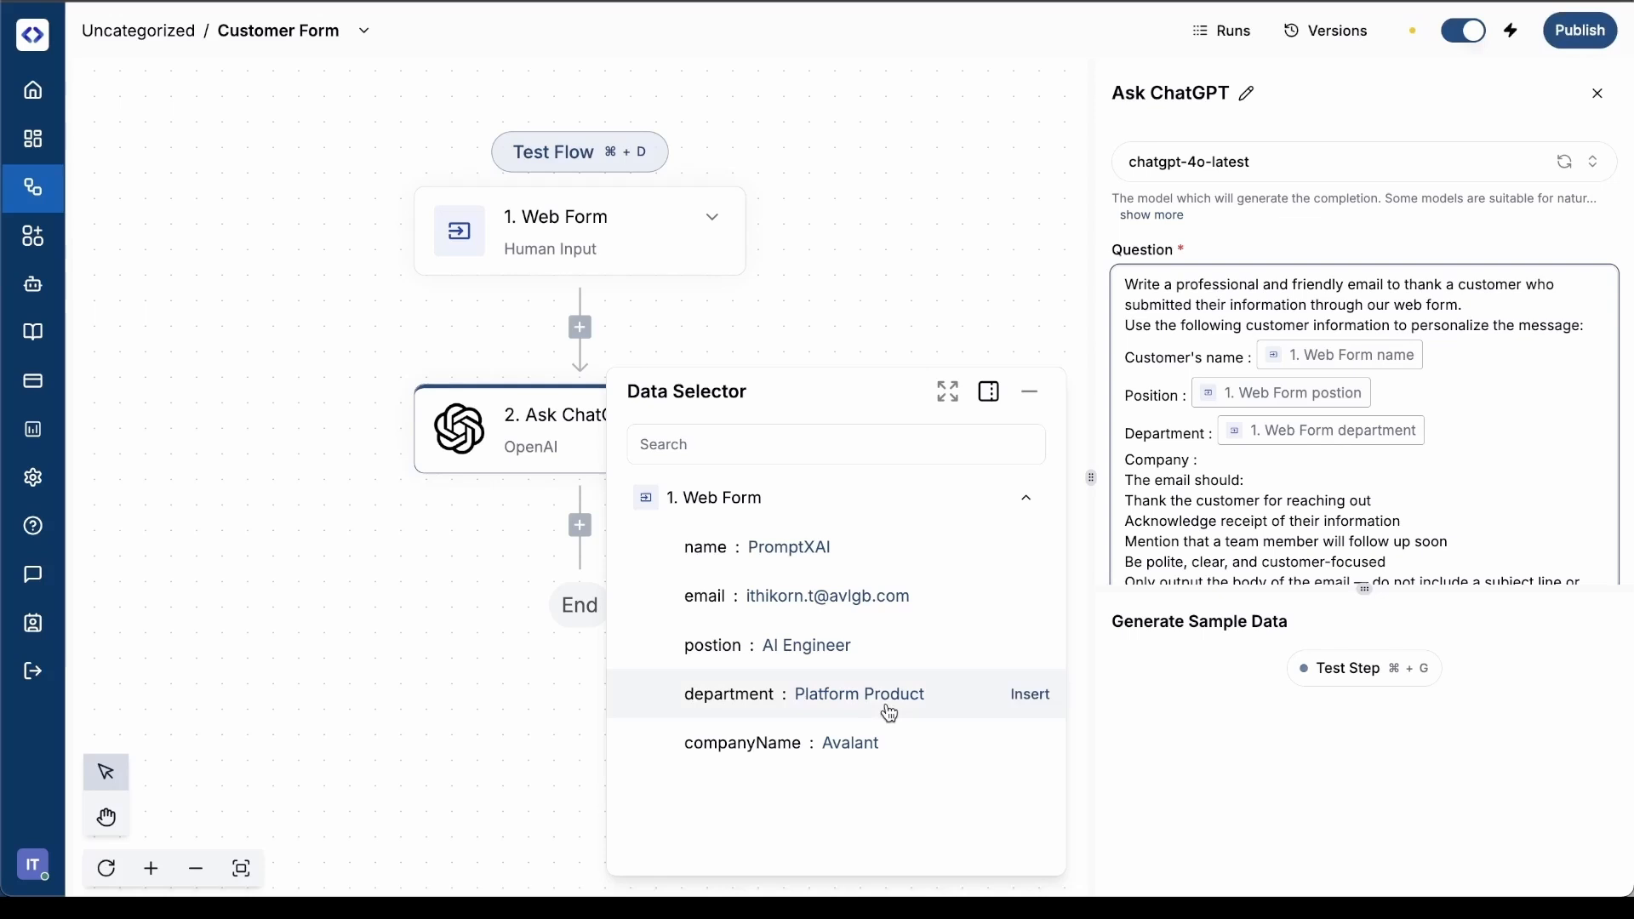
pyautogui.click(1028, 743)
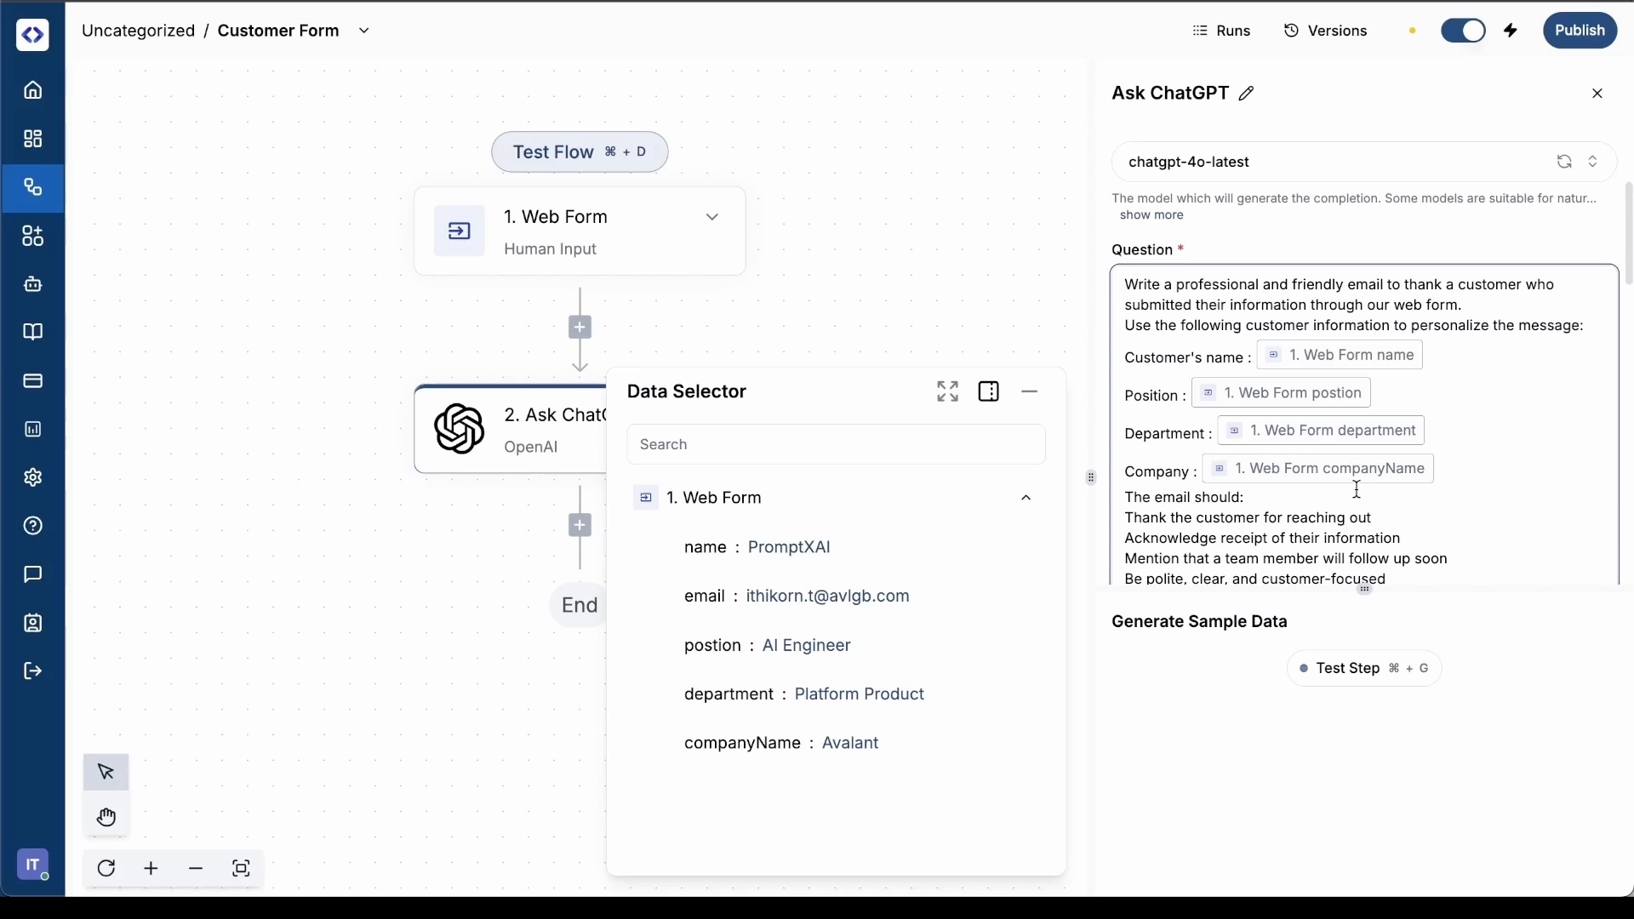
# Test the Ask ChatGPT step and read through the generated email body in its output
pyautogui.click(1368, 669)
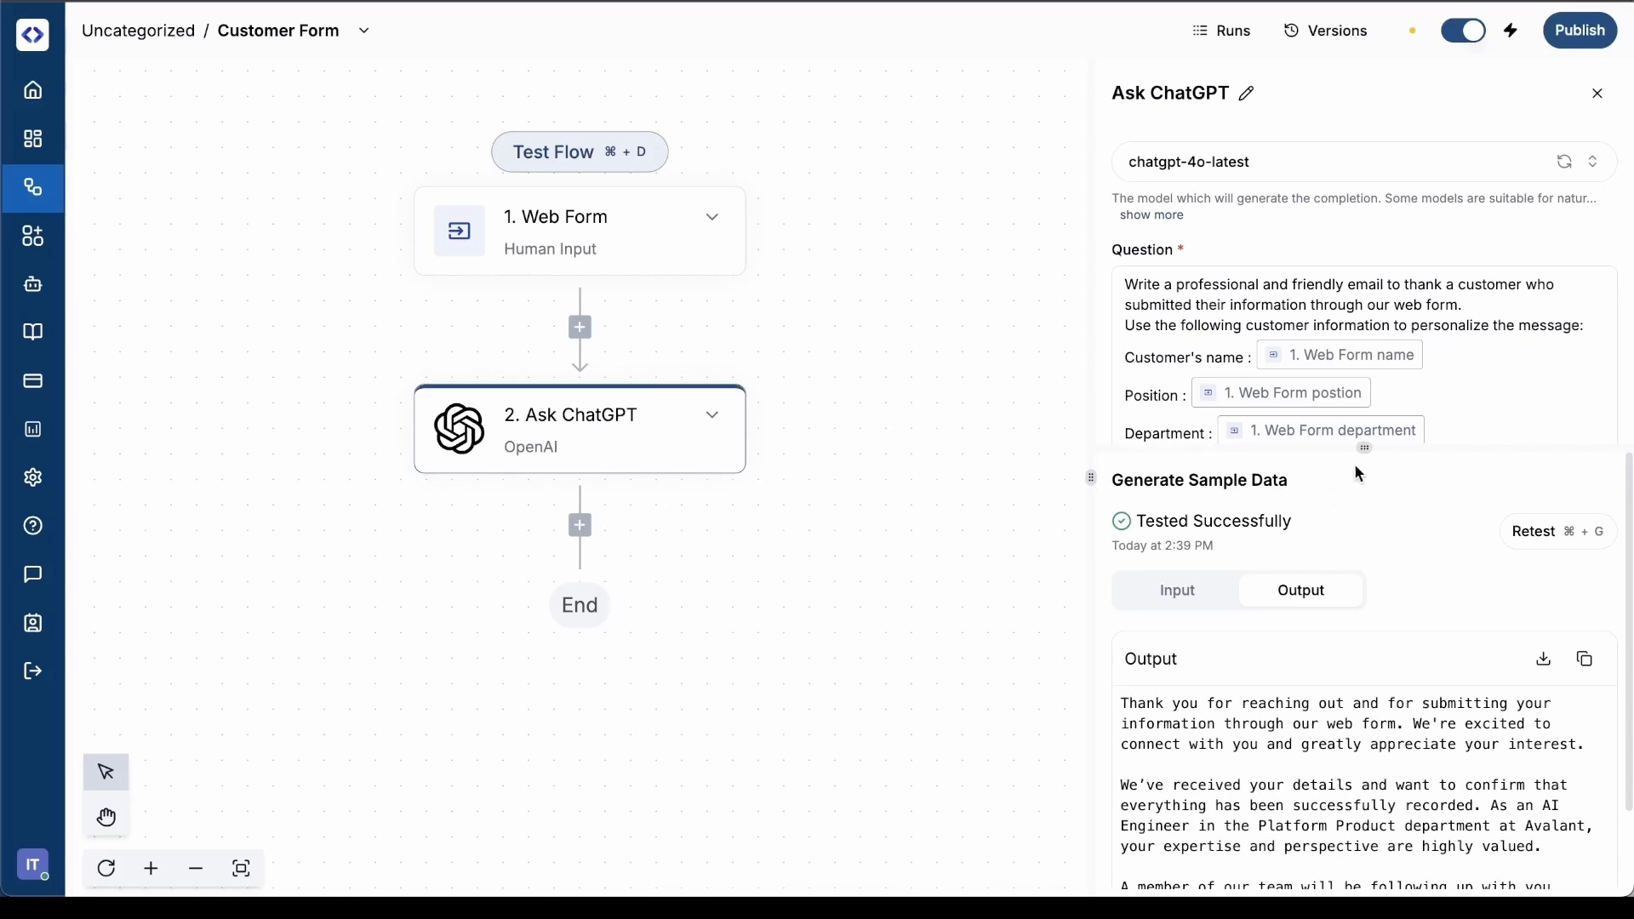
pyautogui.moveTo(1365, 449); pyautogui.dragTo(1365, 380)
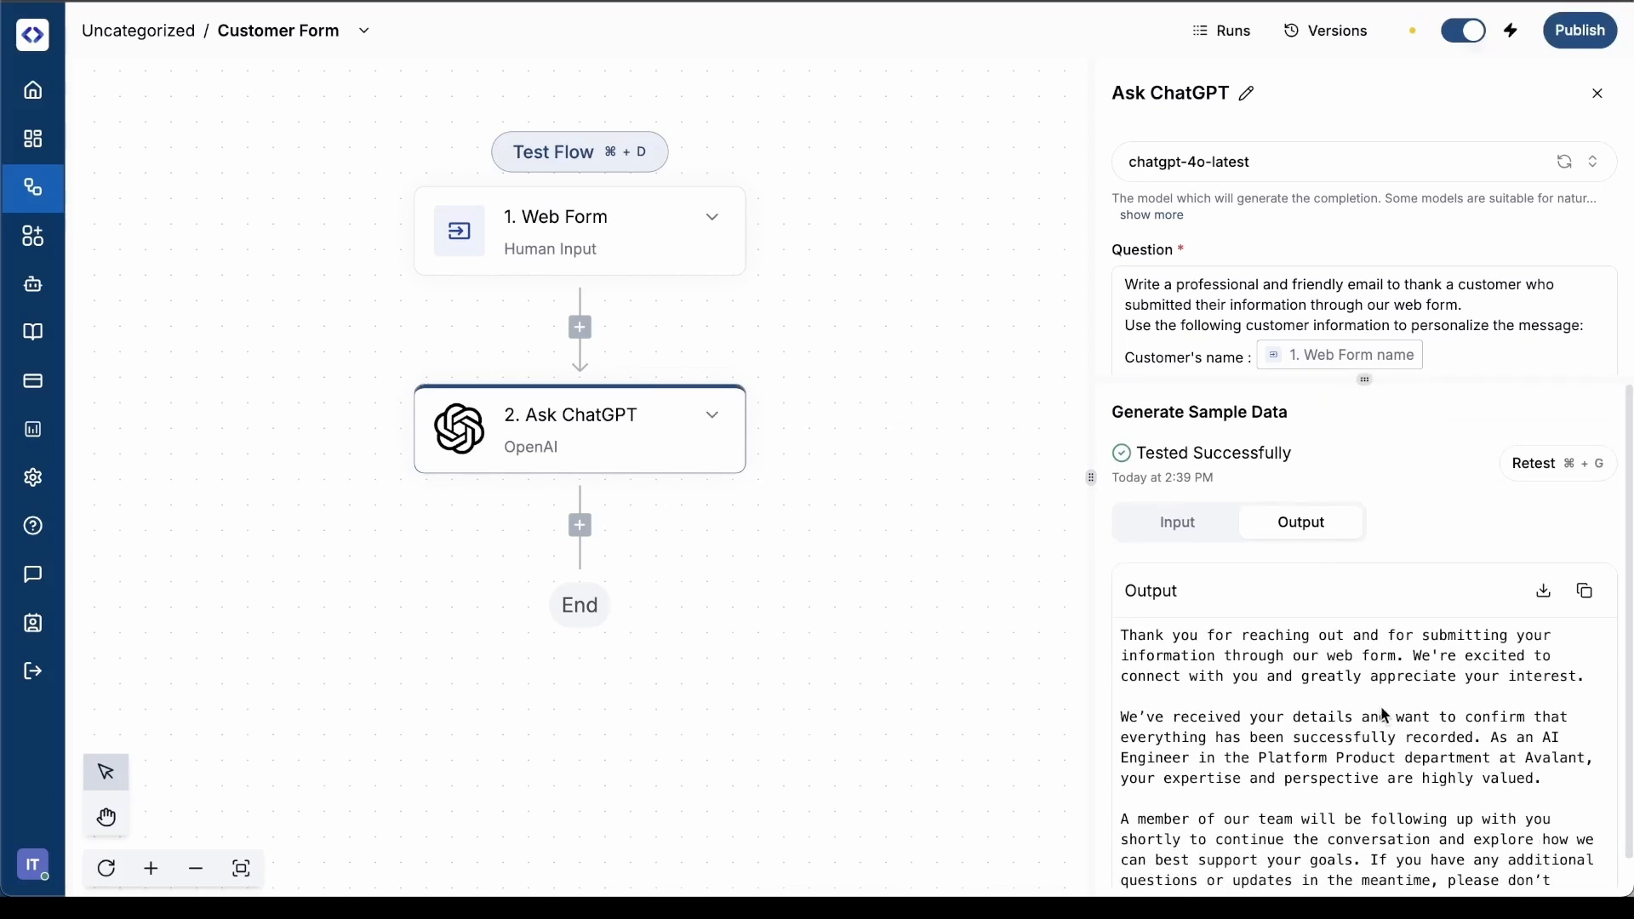
pyautogui.scroll(-1, 1382, 710)
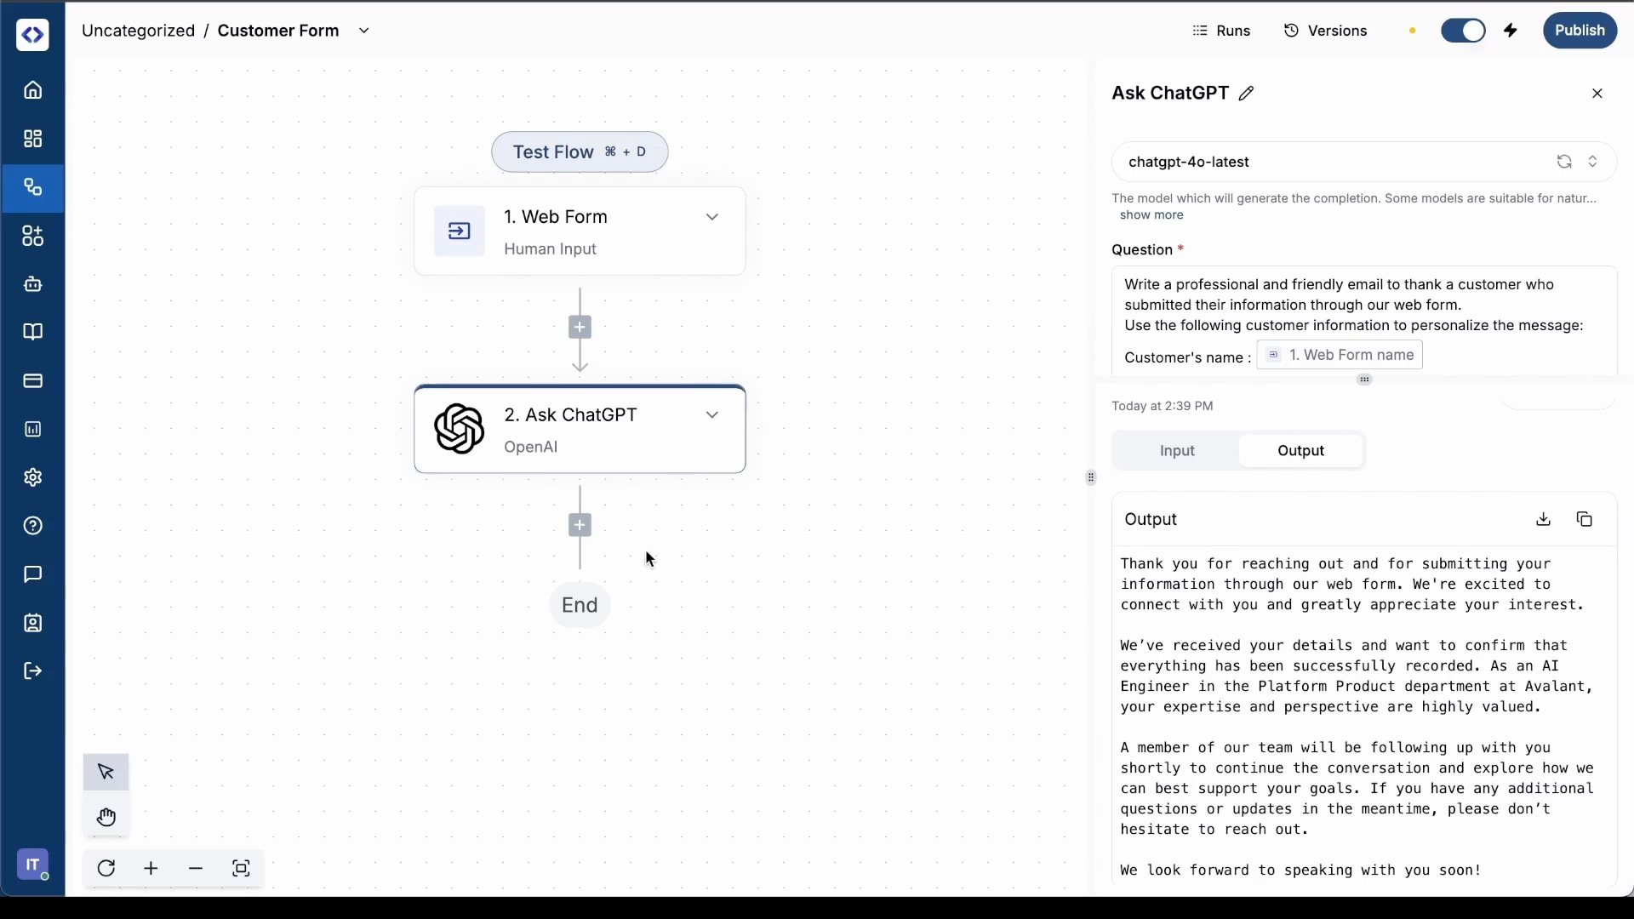
# Add a Gmail Send Email step after the Ask ChatGPT step
pyautogui.click(581, 526)
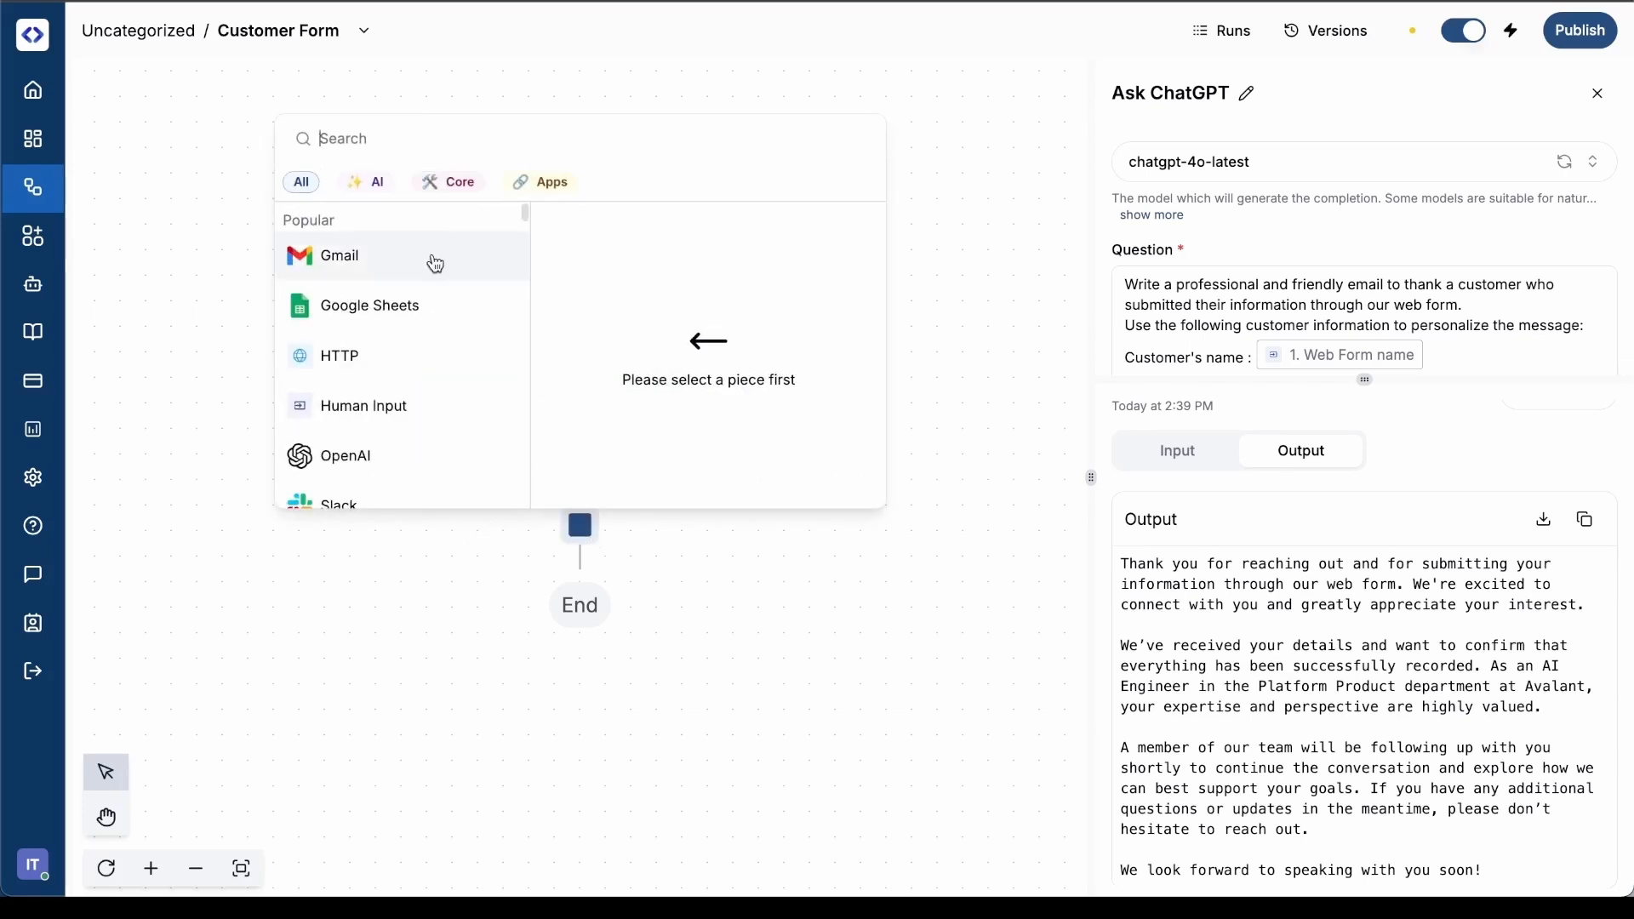
pyautogui.moveTo(391, 263)
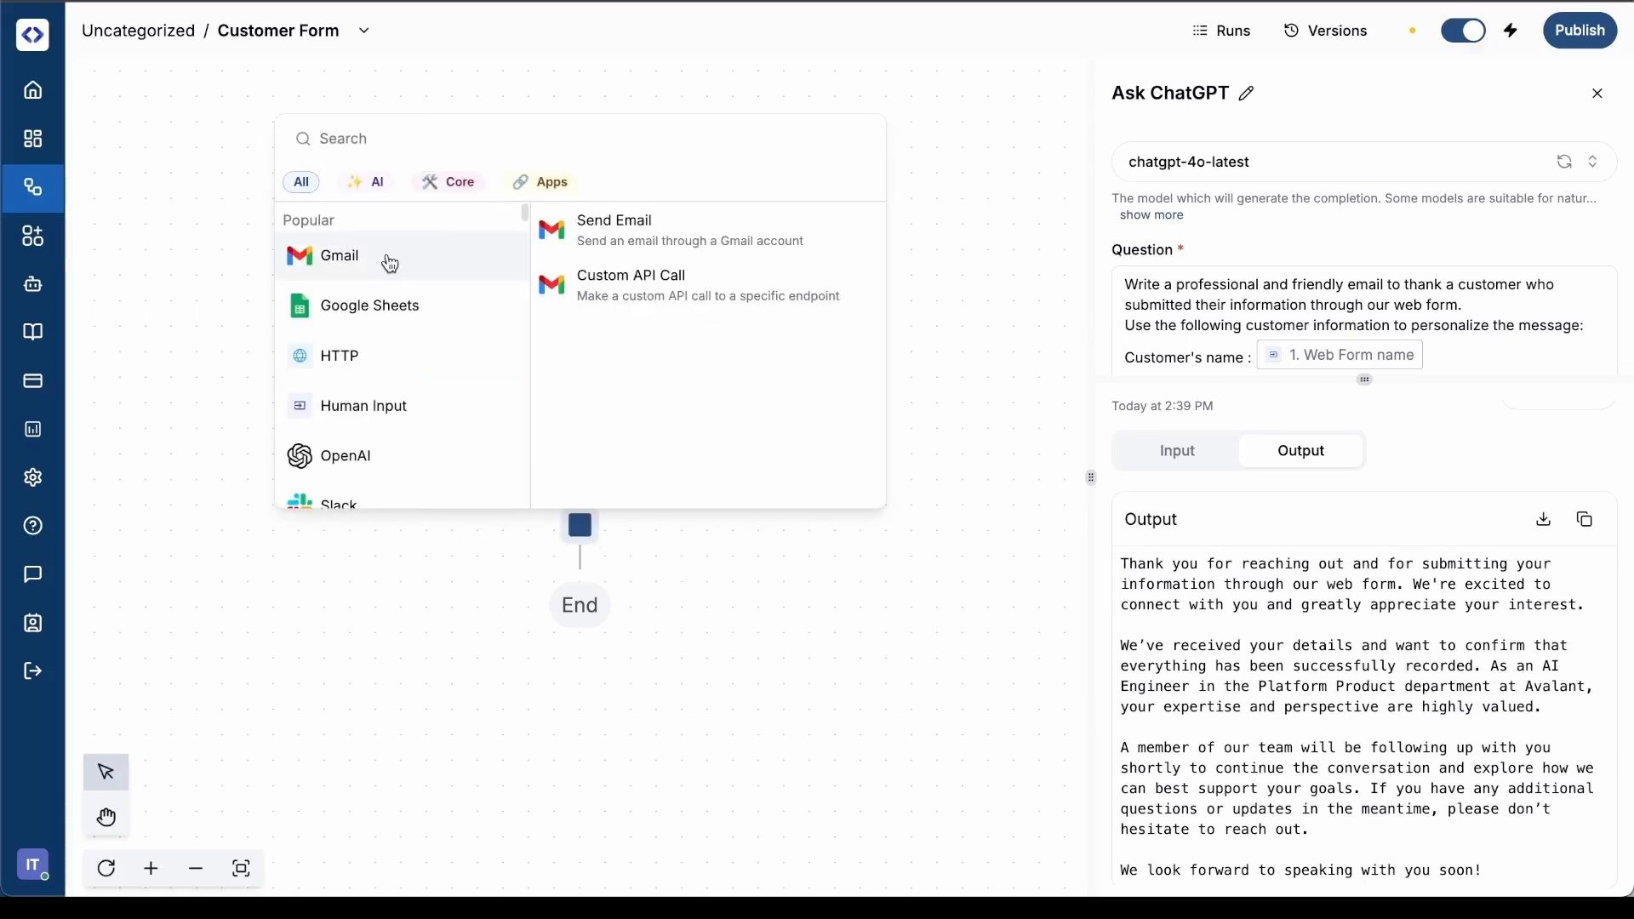
pyautogui.click(649, 255)
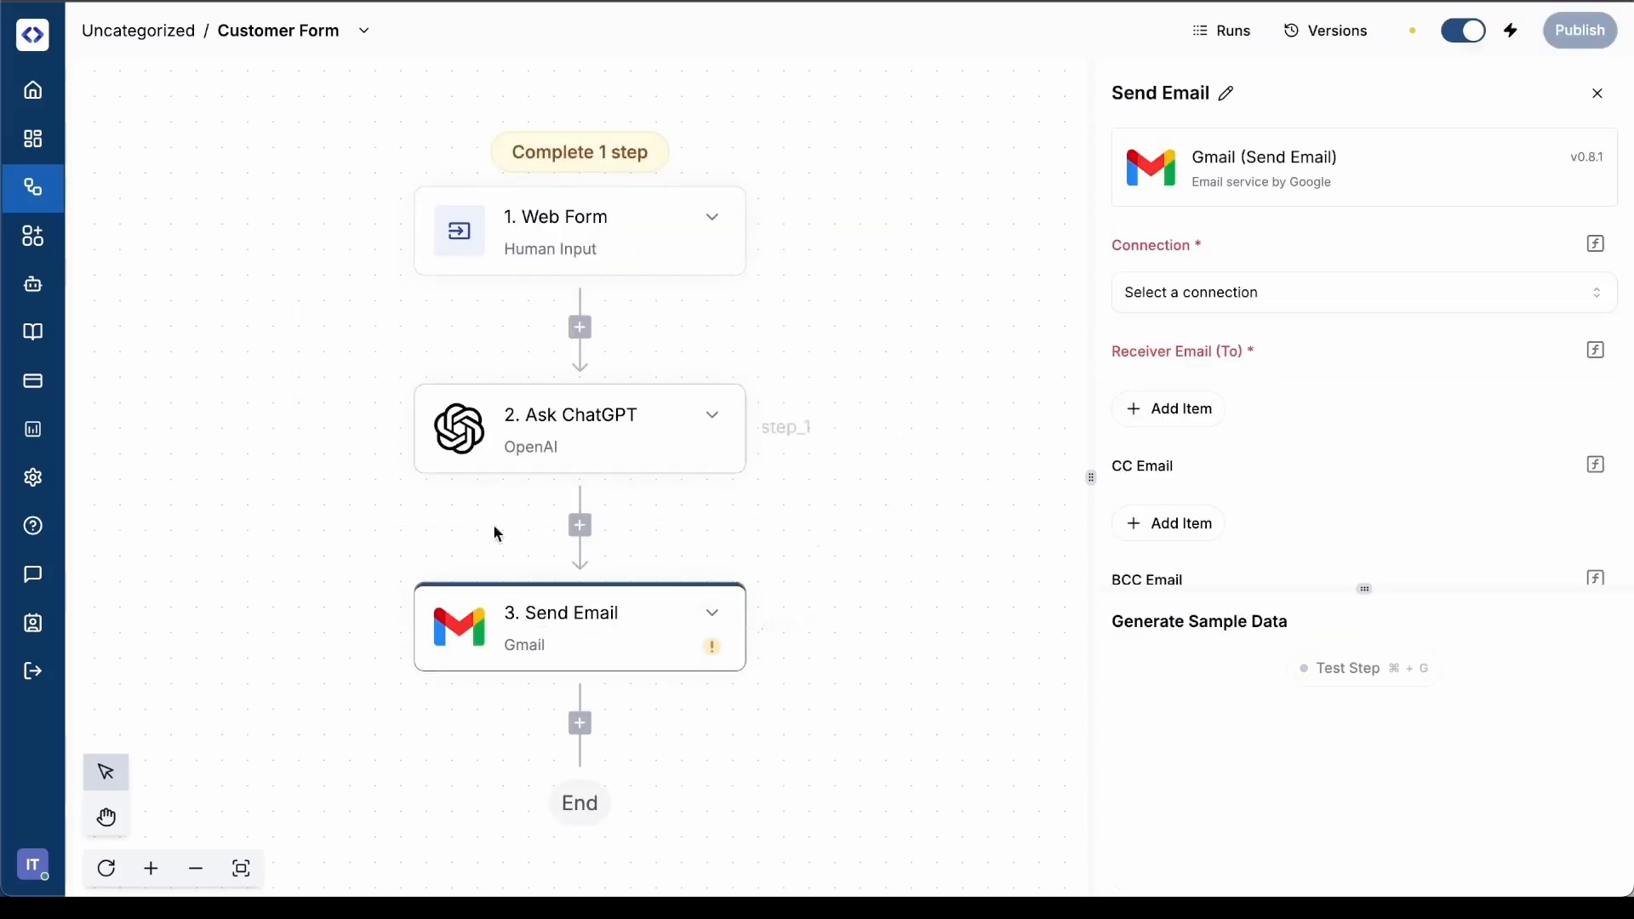
pyautogui.click(1249, 296)
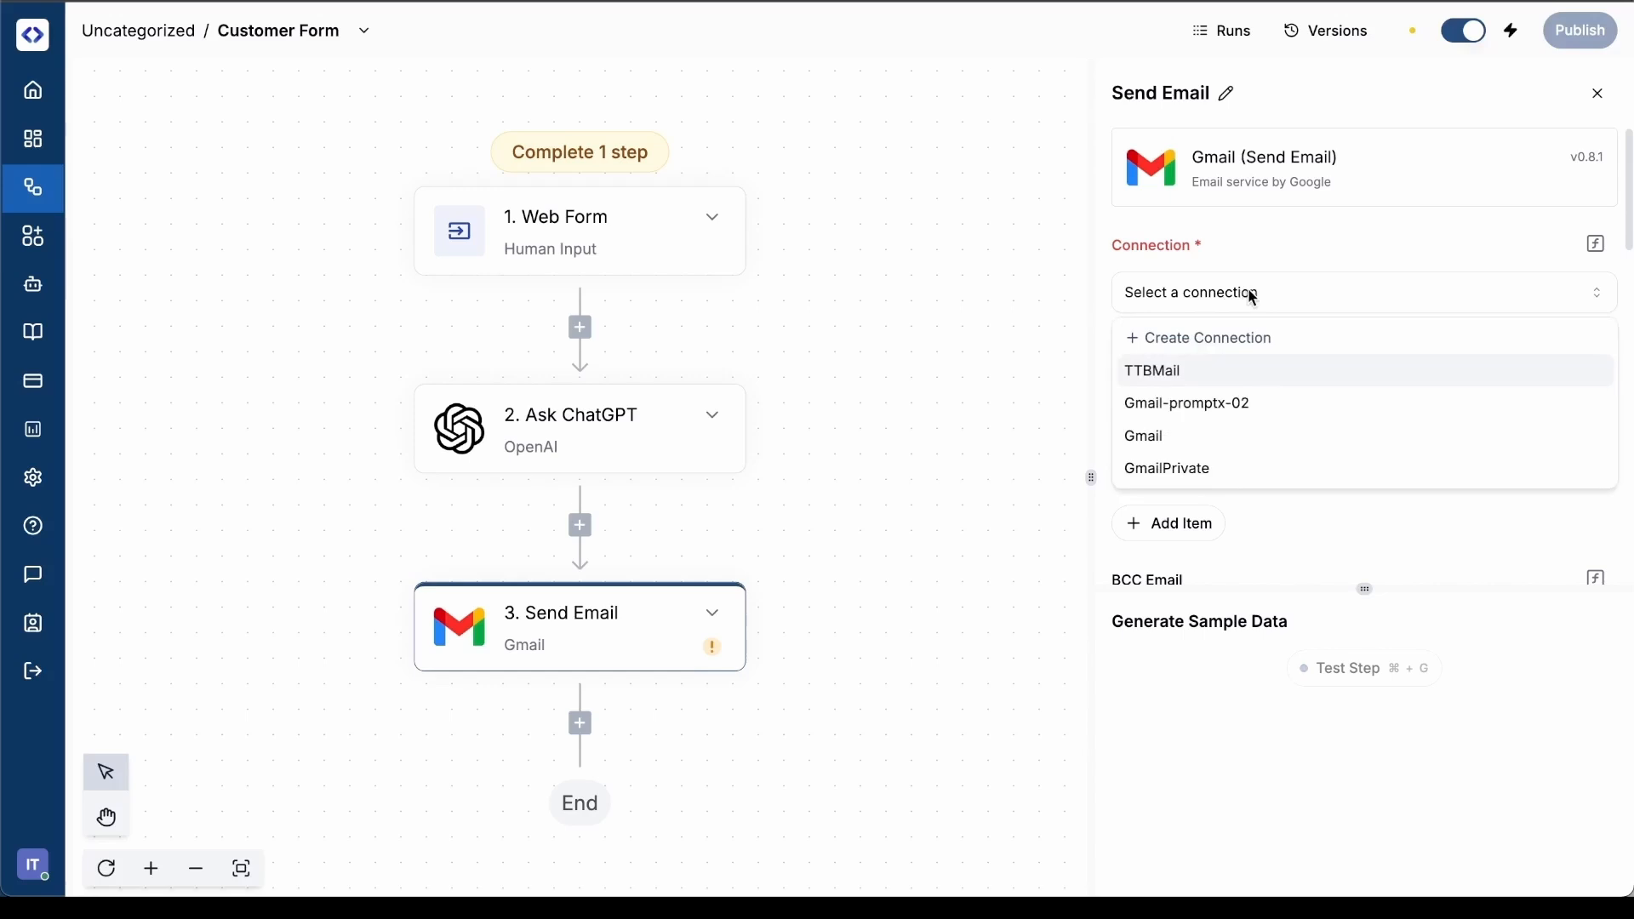
pyautogui.click(1255, 357)
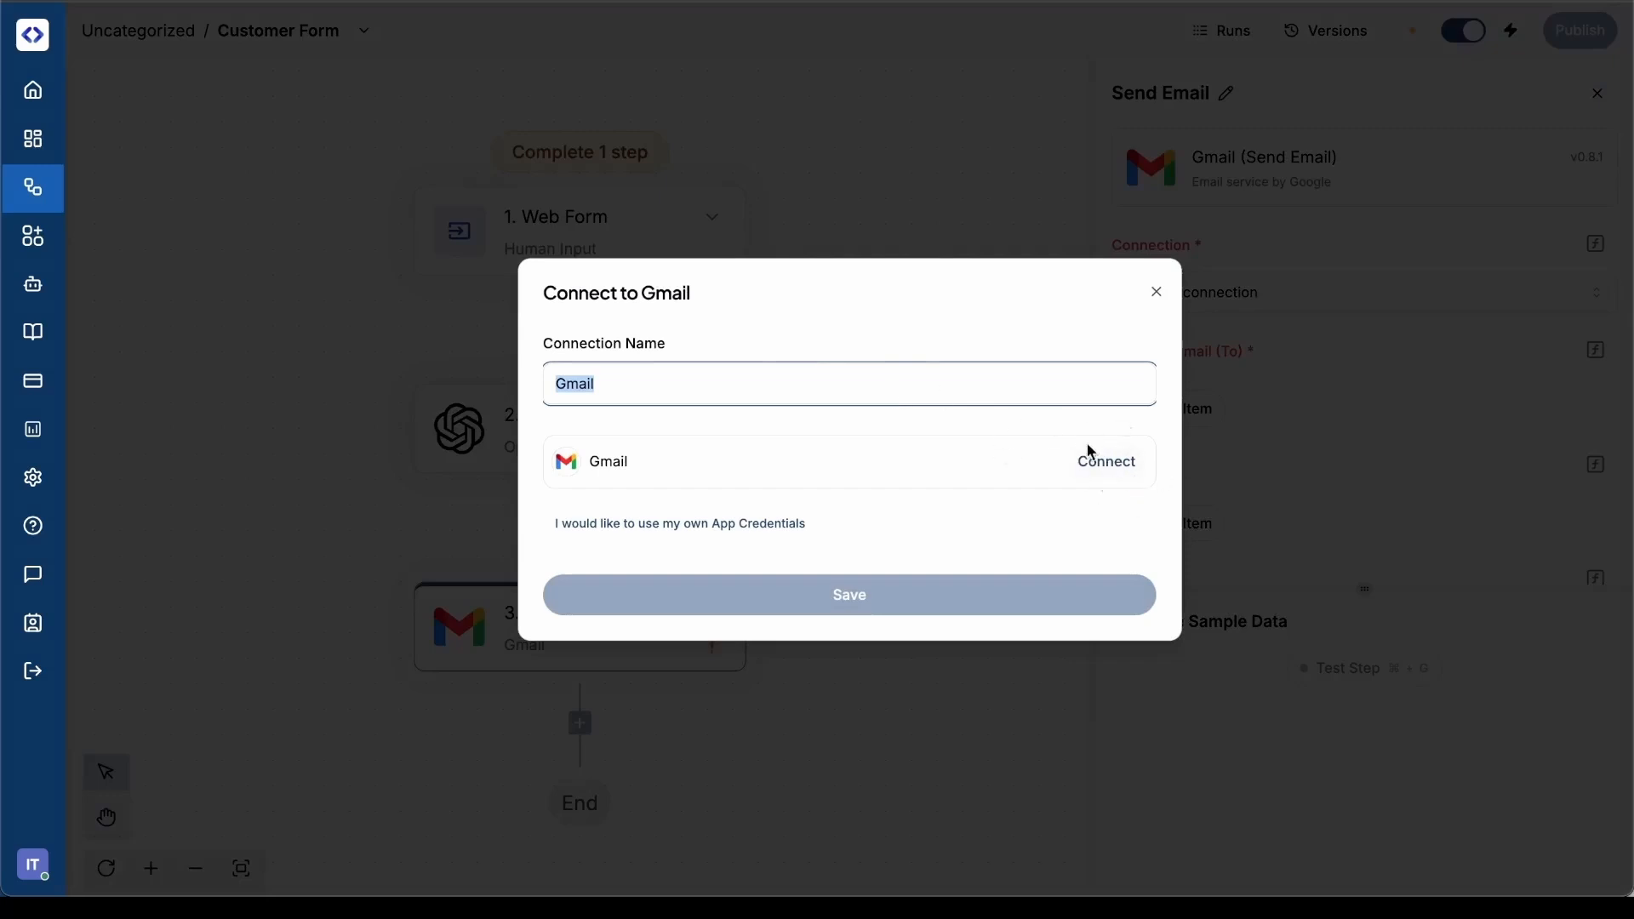
pyautogui.click(1157, 294)
pyautogui.click(1340, 295)
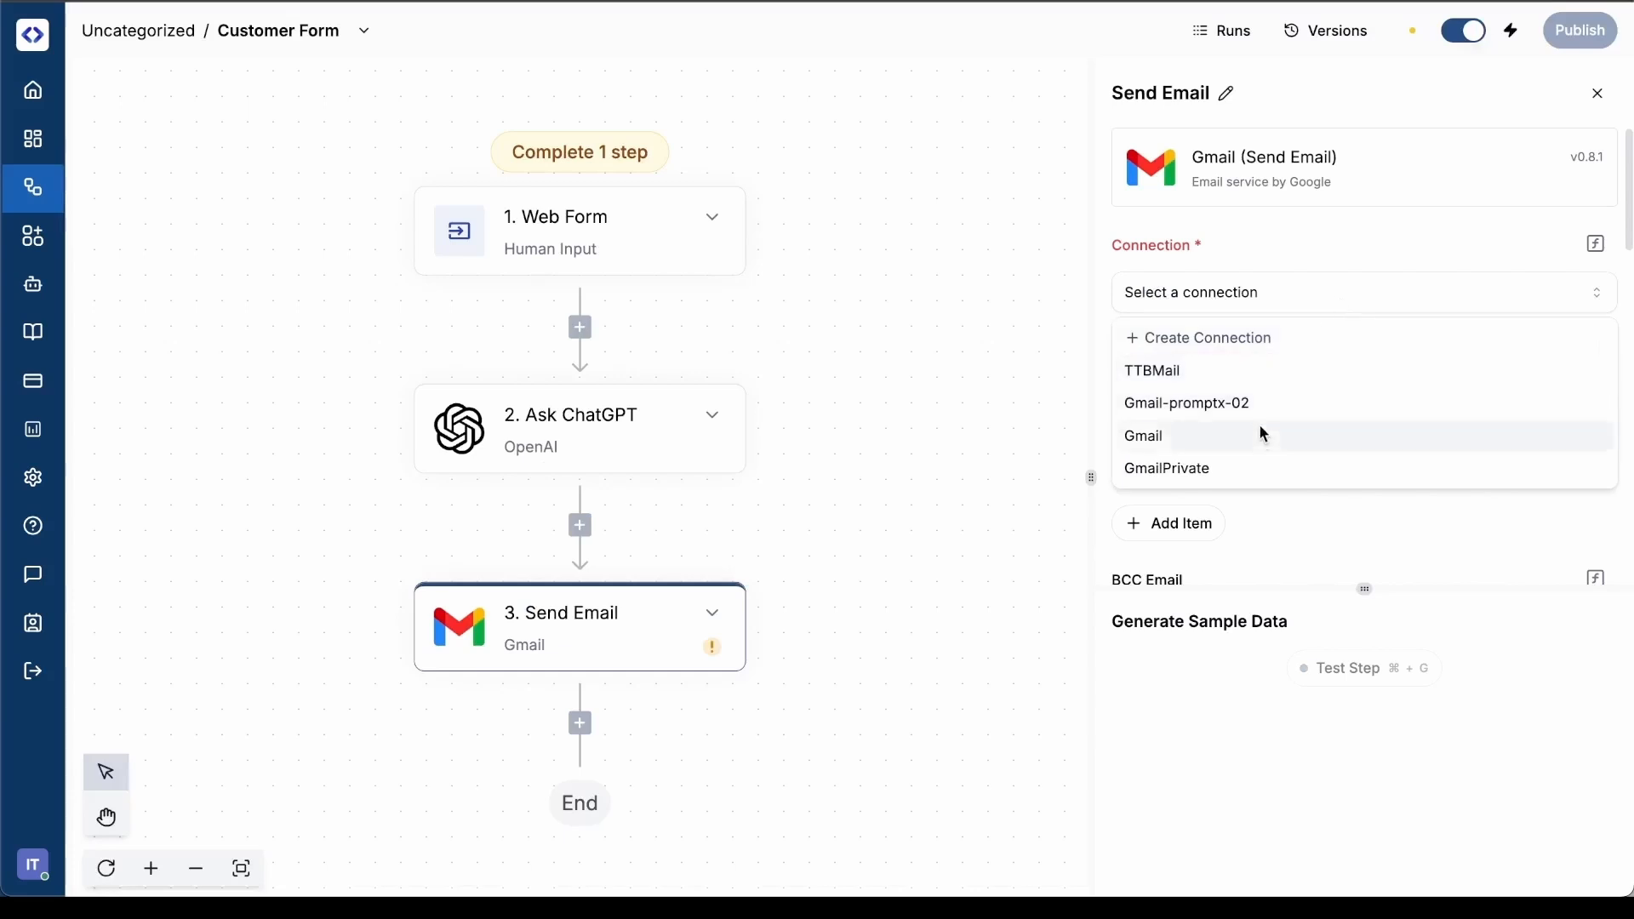
pyautogui.click(1242, 468)
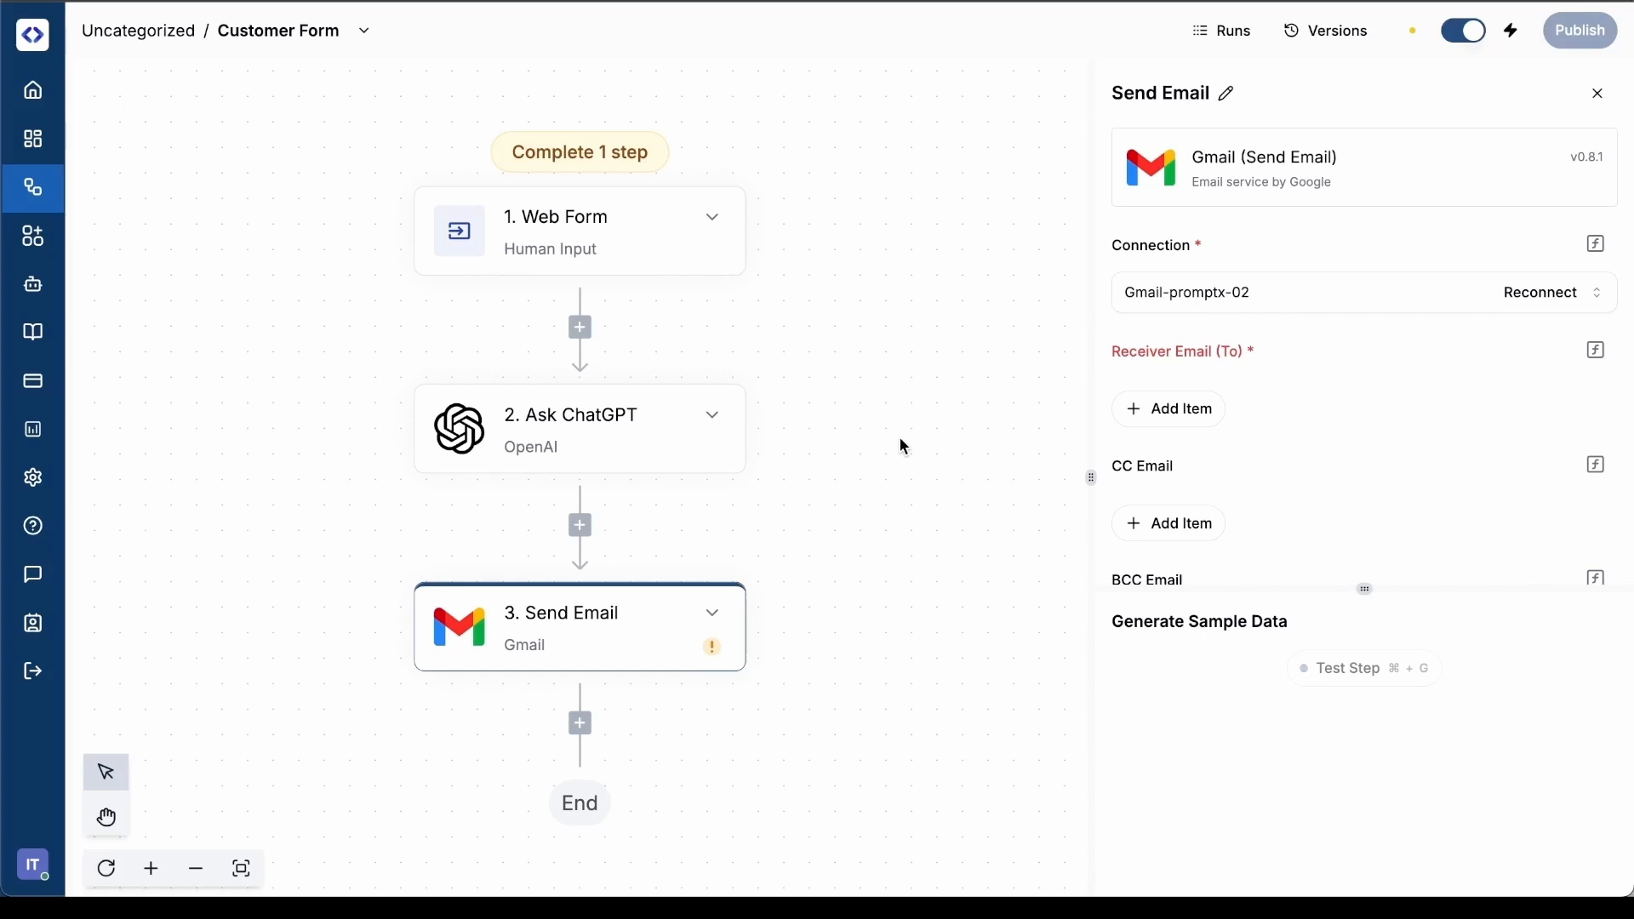
pyautogui.scroll(-2, 1374, 379)
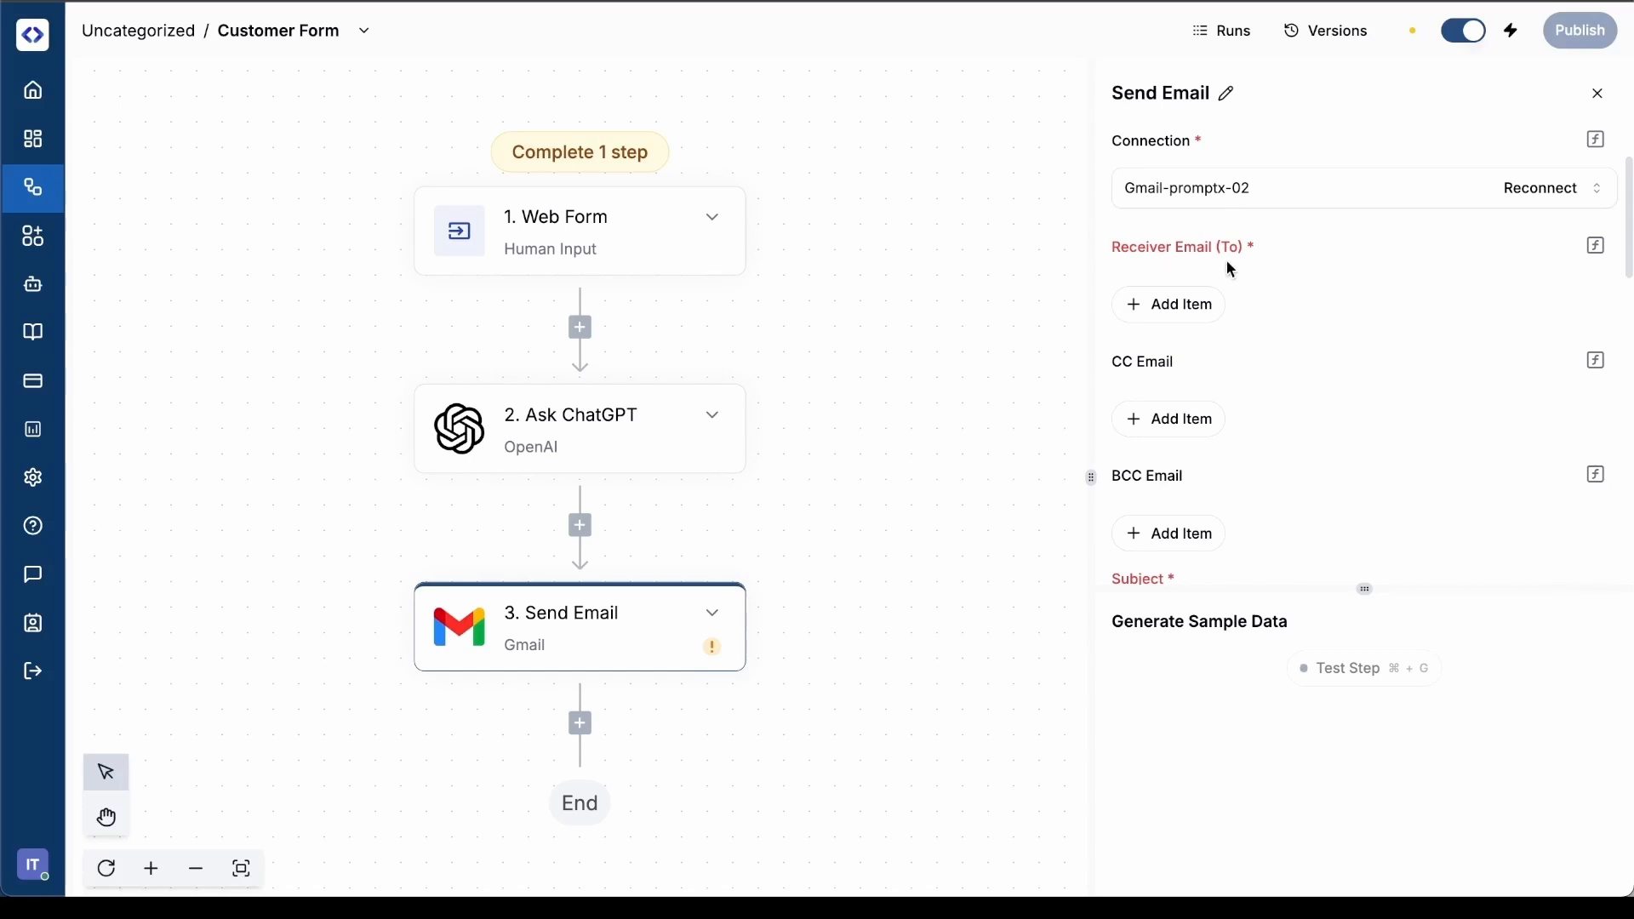
pyautogui.click(1173, 306)
pyautogui.click(1226, 304)
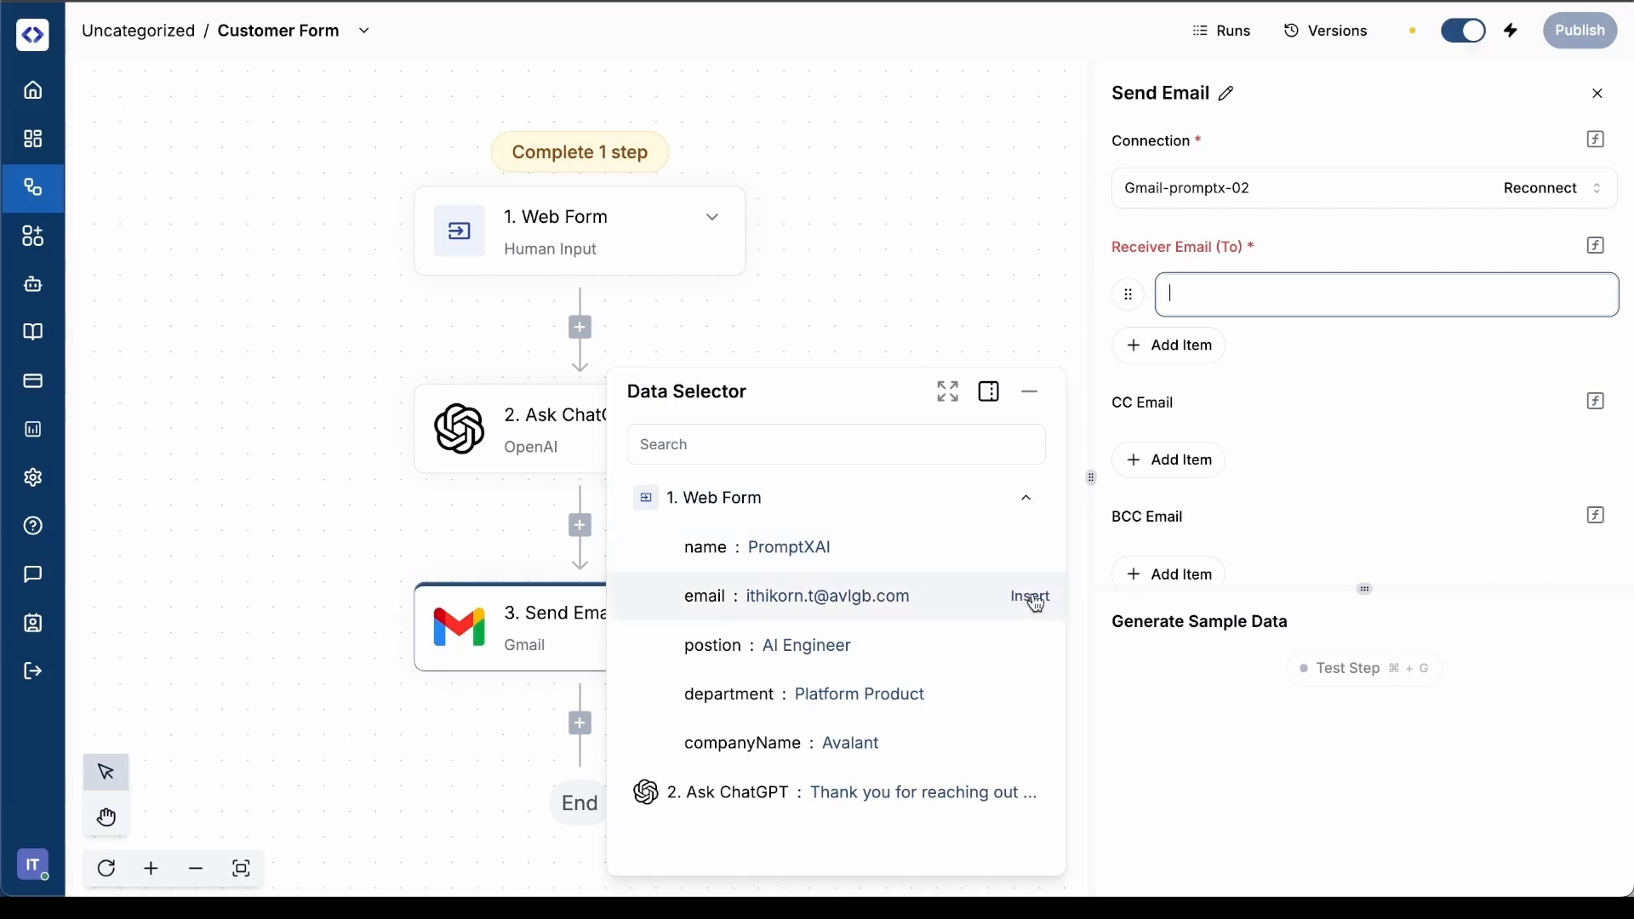
pyautogui.click(1036, 604)
# Set the email's Subject to "Thanks for your information"
pyautogui.scroll(-3, 1342, 402)
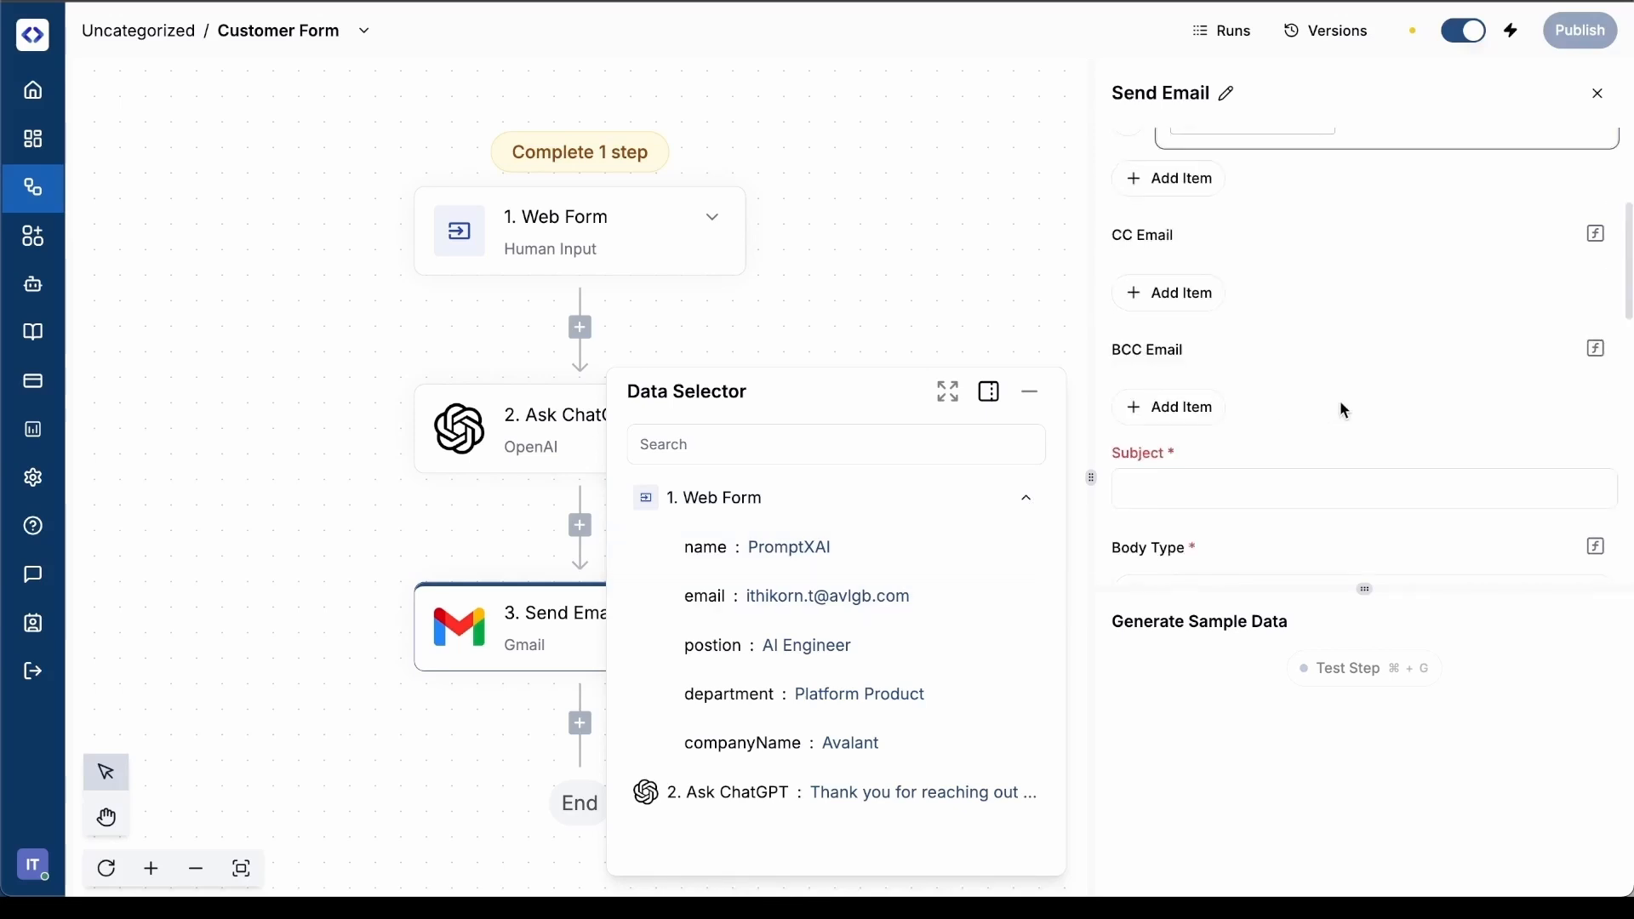
pyautogui.click(1211, 405)
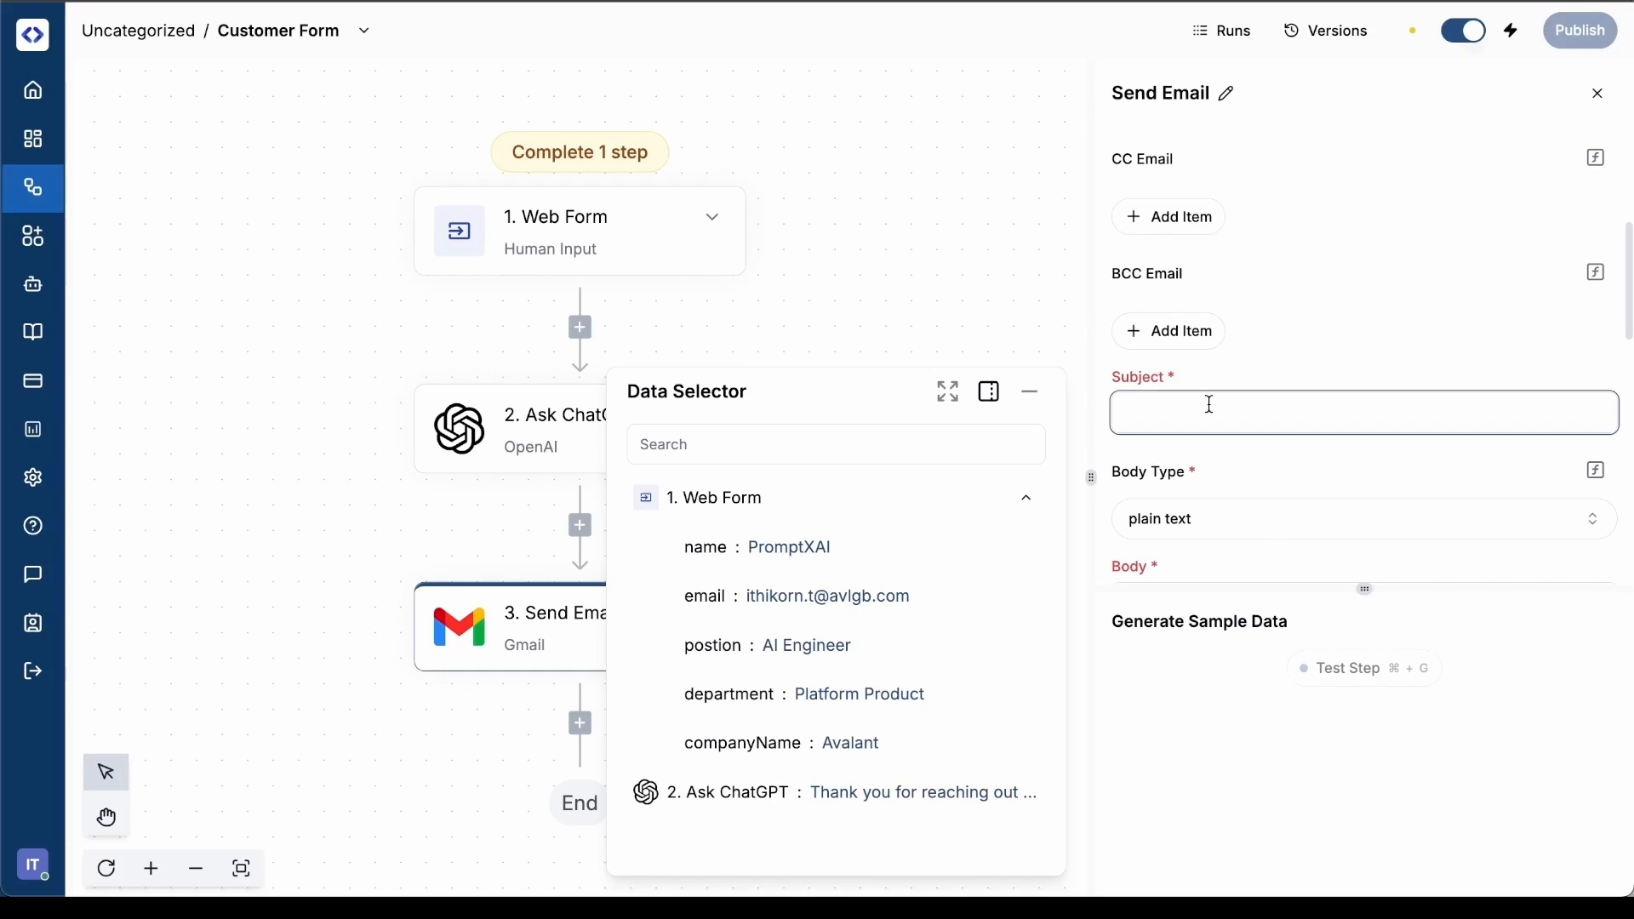
pyautogui.write('Thanks for your information')
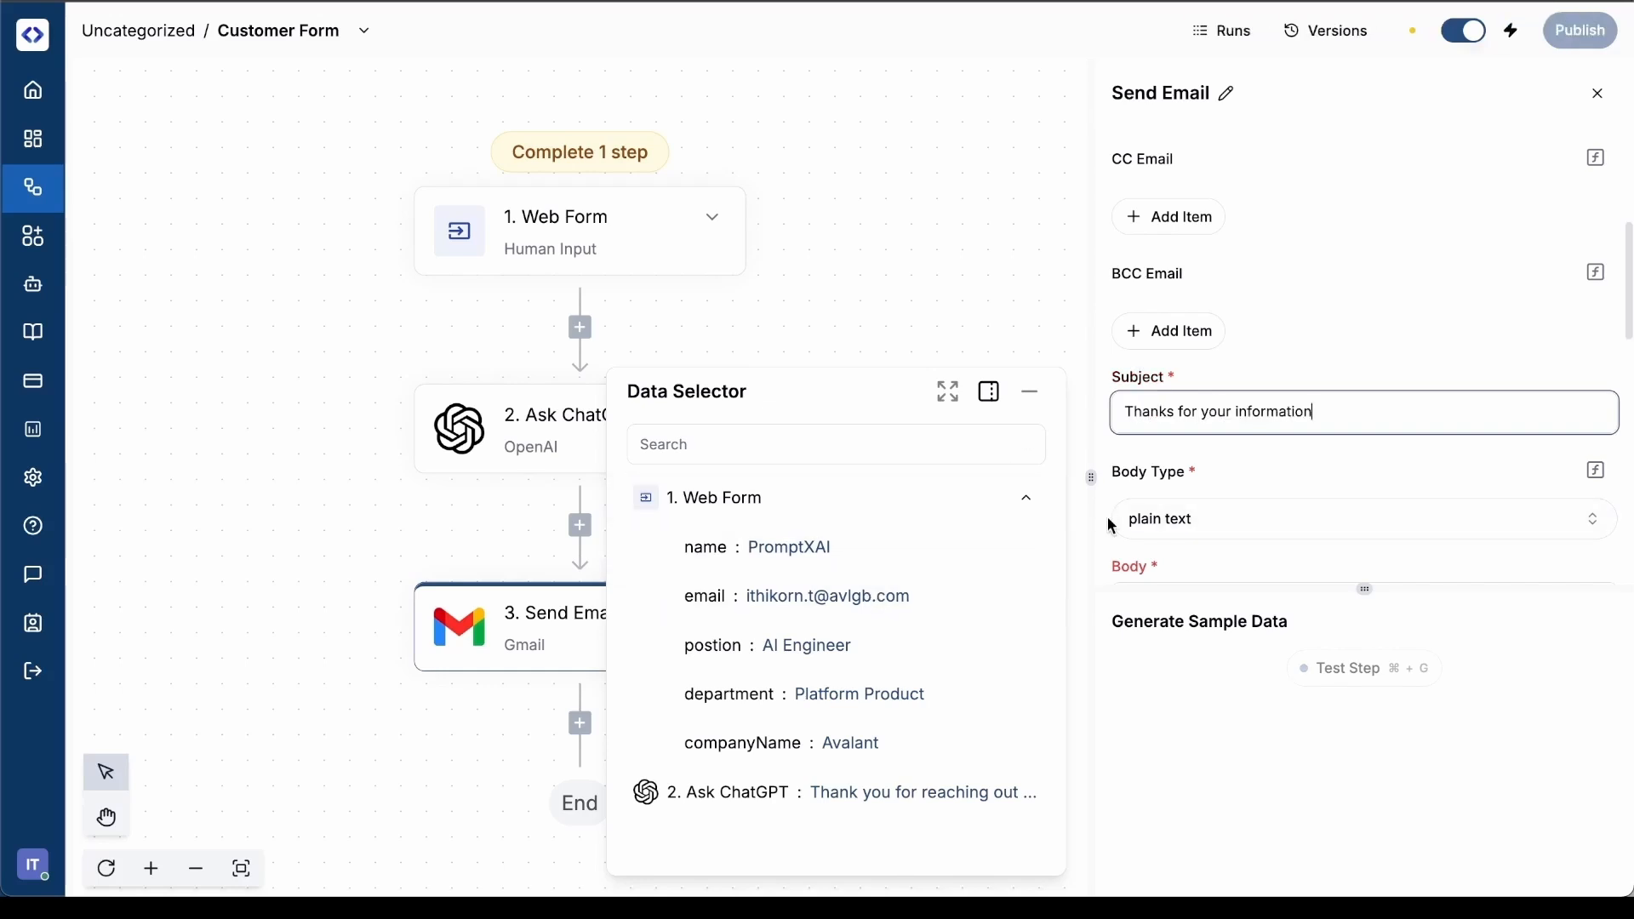
# Compose the email Body as "Dear K" plus the Web Form's name value, followed by the Ask ChatGPT output in a new paragraph
pyautogui.scroll(-2, 1285, 511)
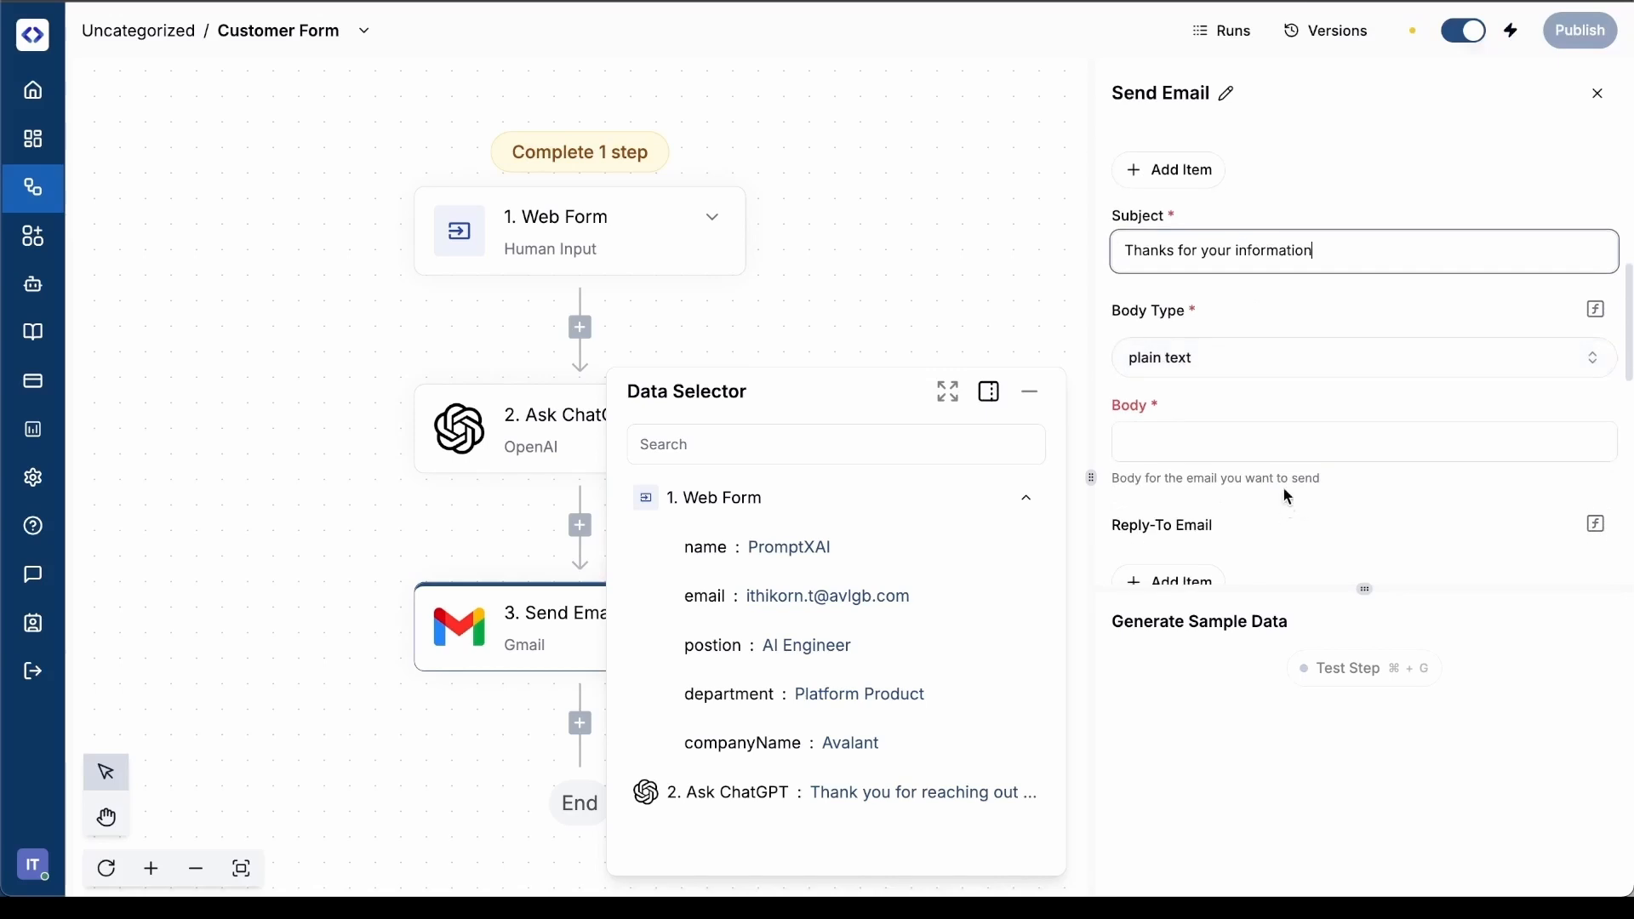
pyautogui.click(1253, 441)
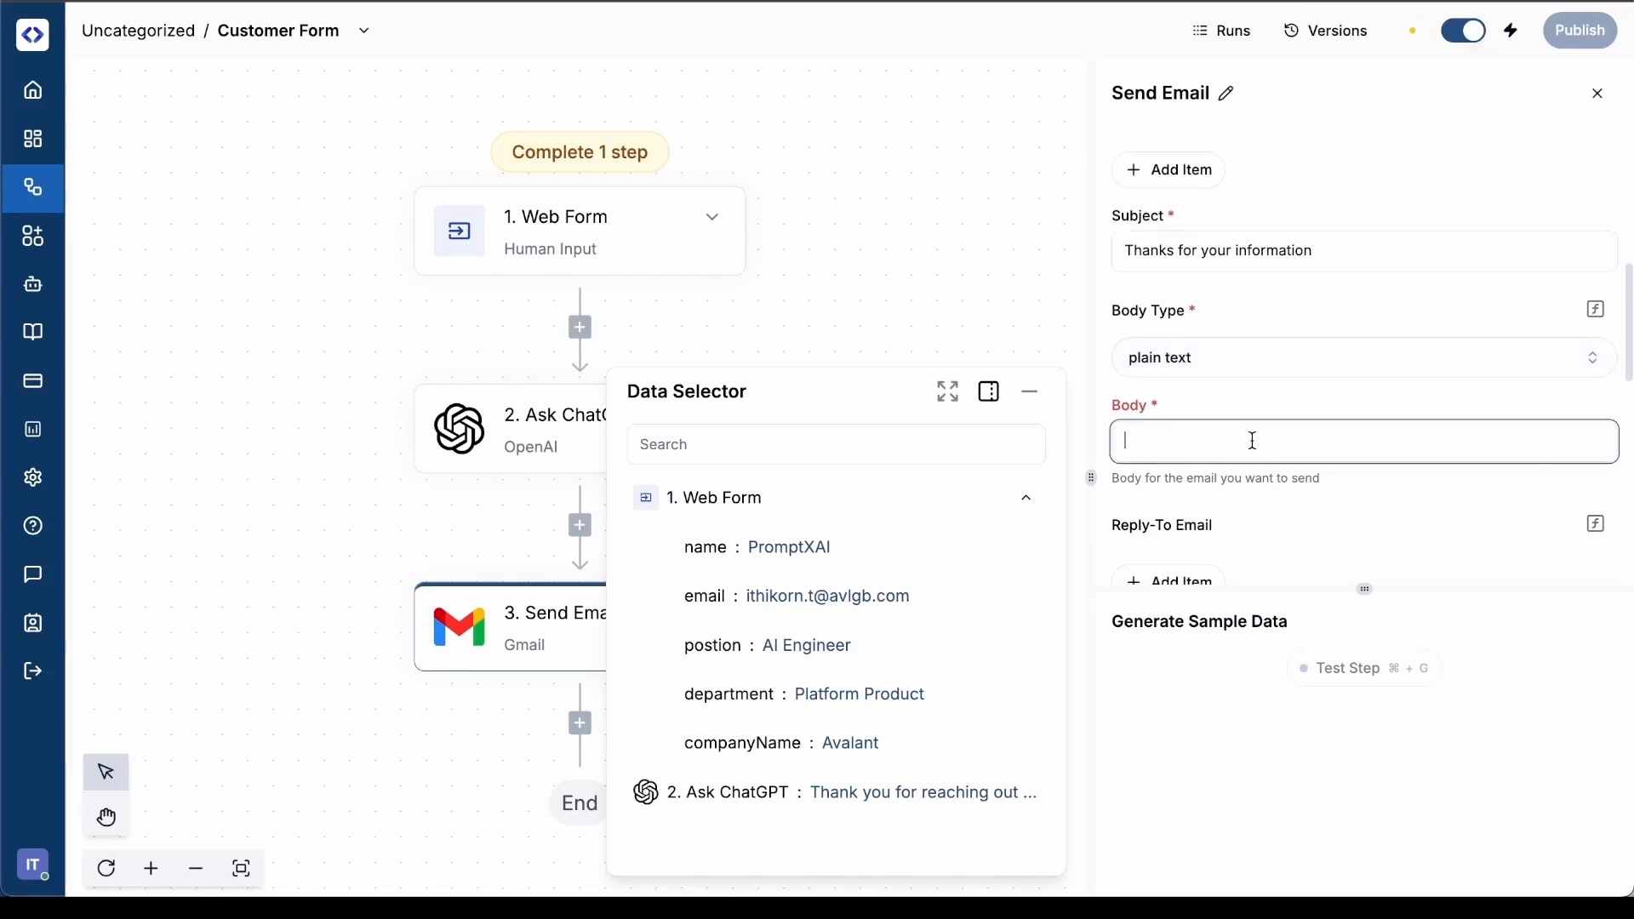
pyautogui.write('Dear K')
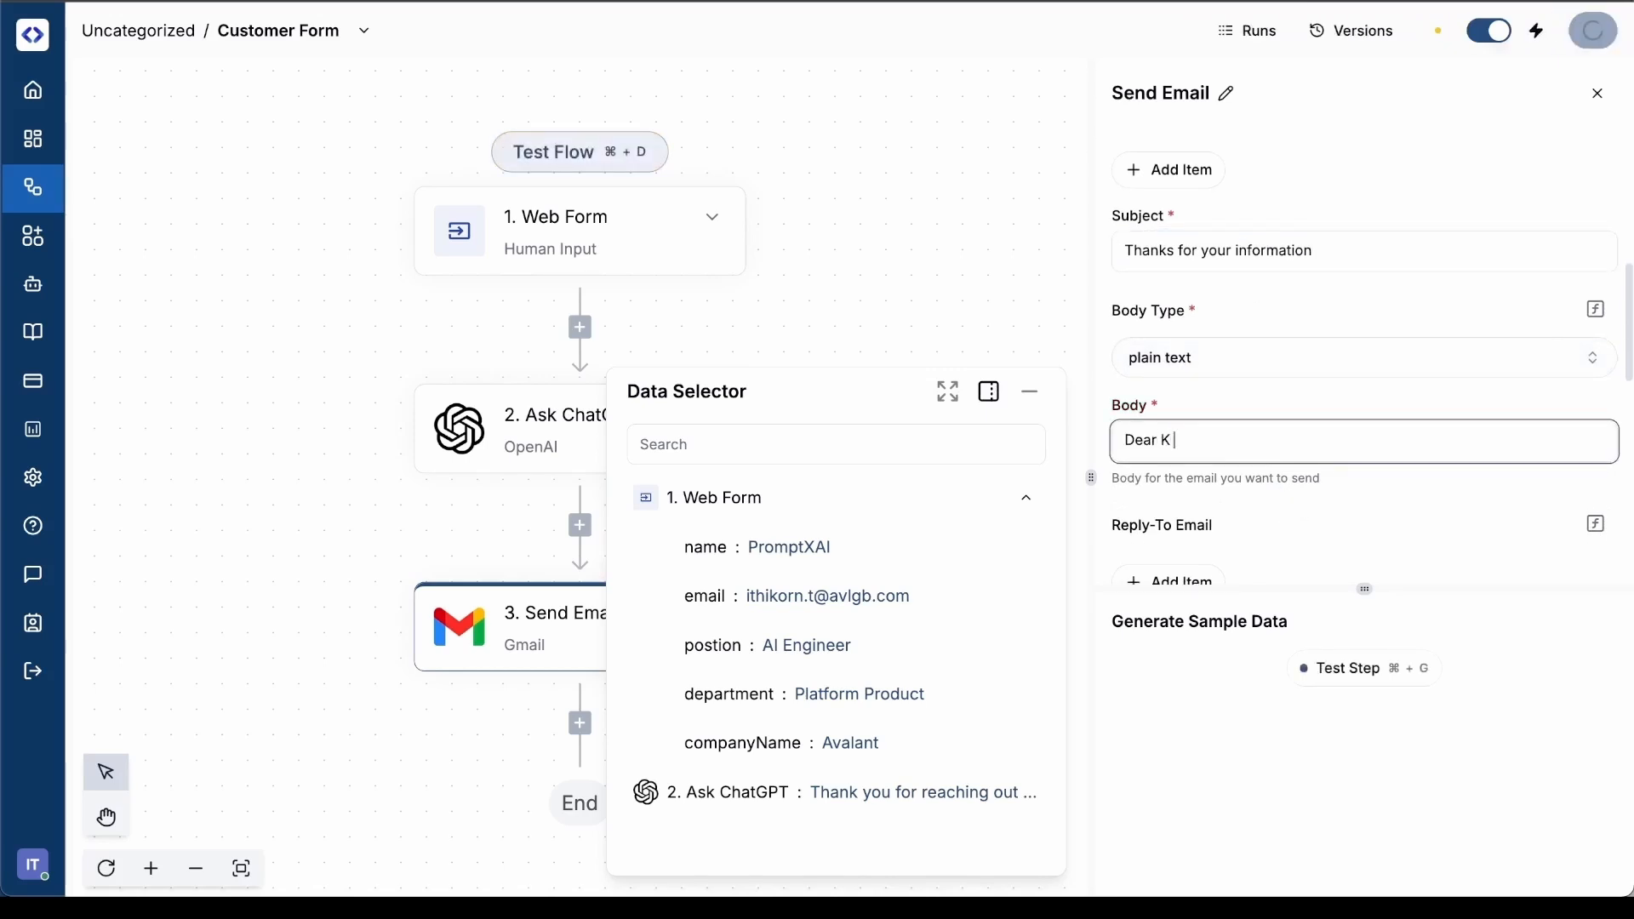
pyautogui.click(889, 544)
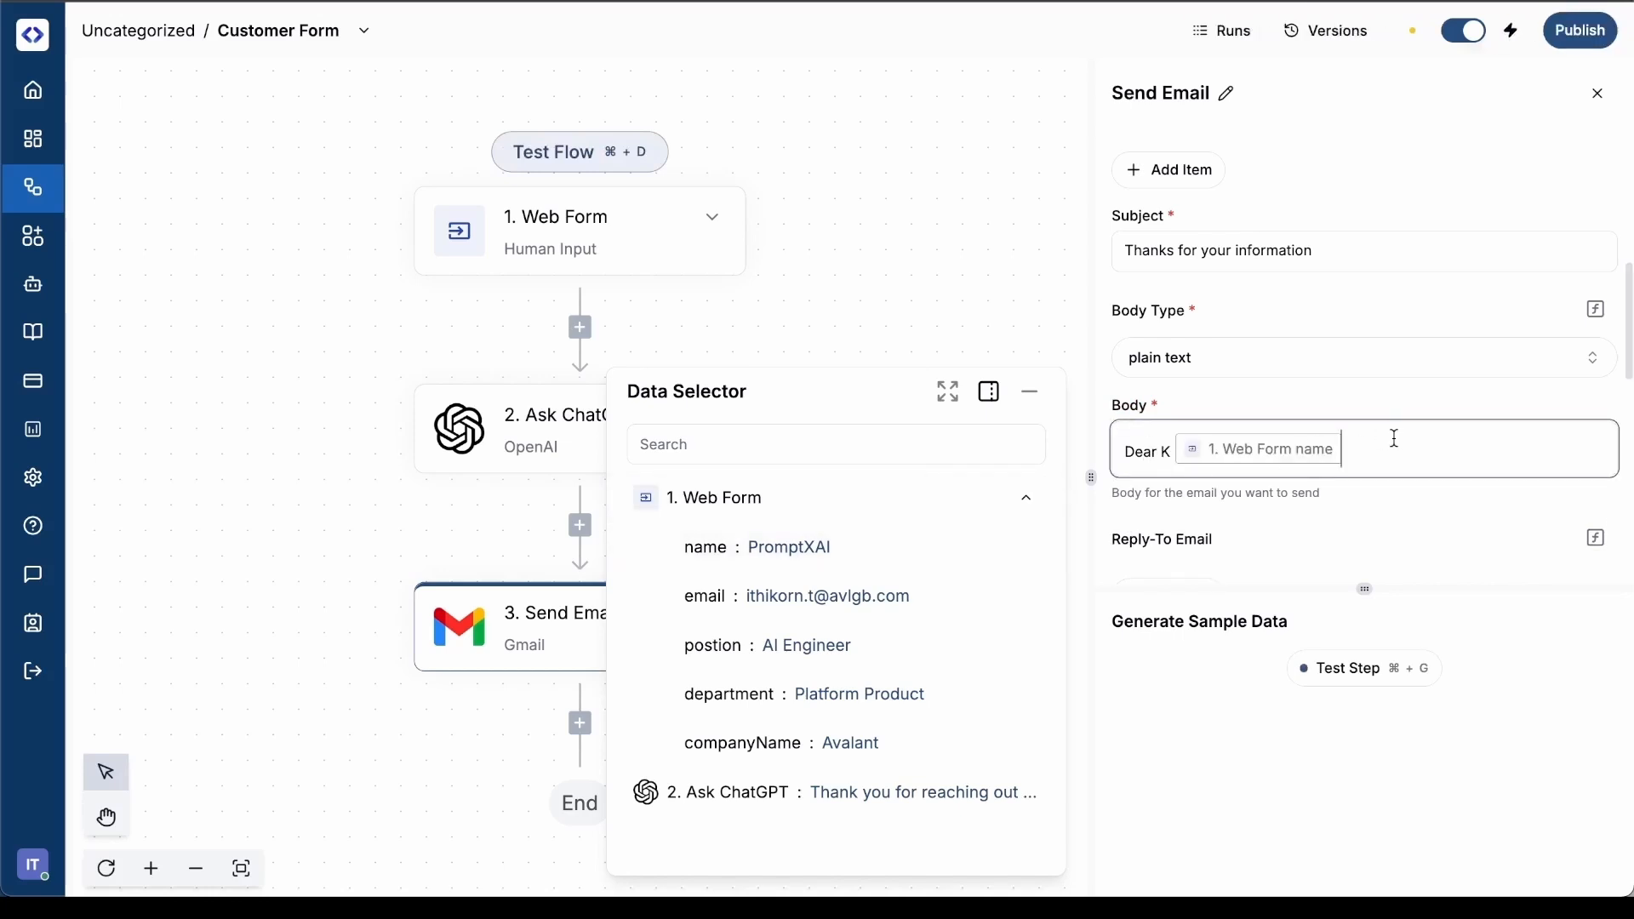
pyautogui.press('Return')
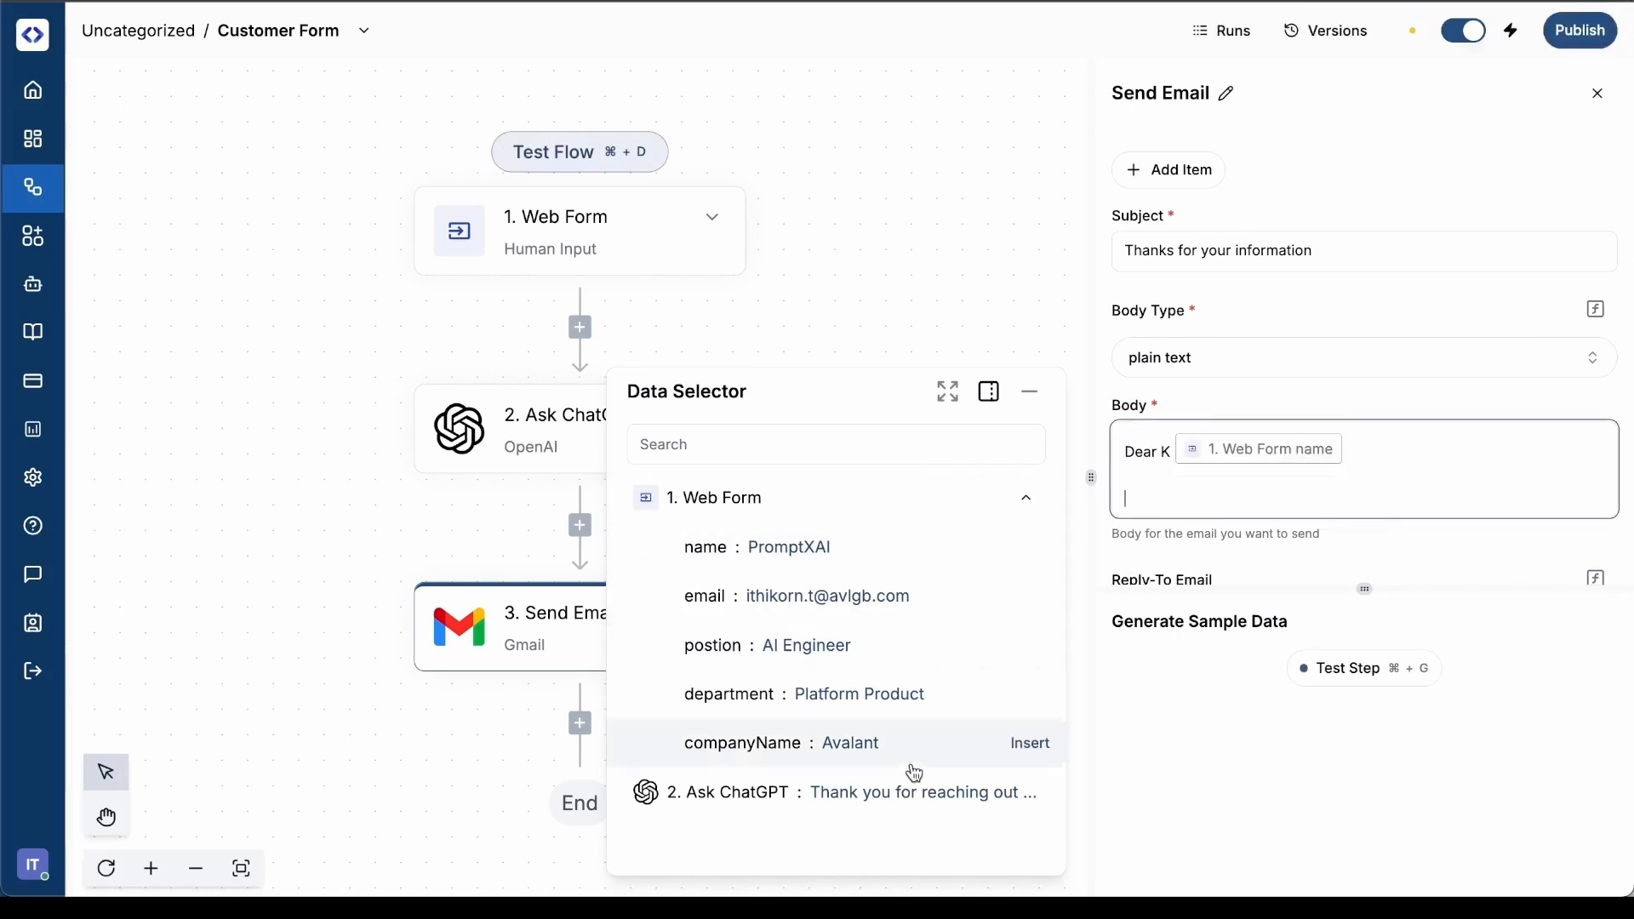
pyautogui.click(882, 788)
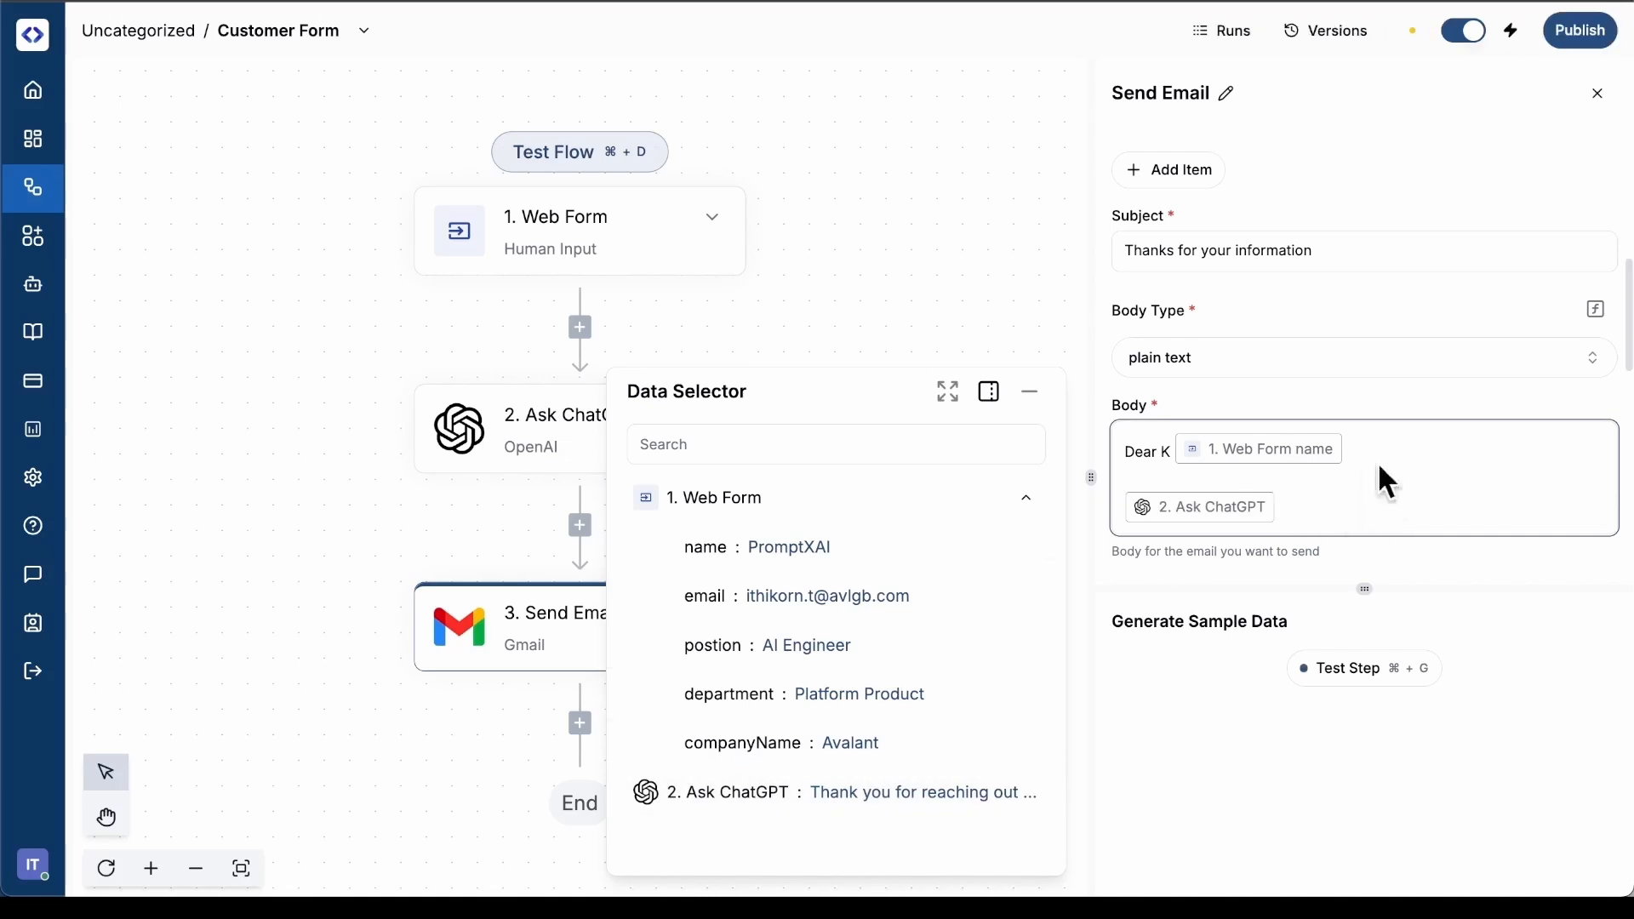
# Set the email's Sender Name to "Customer Service Center" and leave the attachment empty
pyautogui.scroll(-5, 1401, 459)
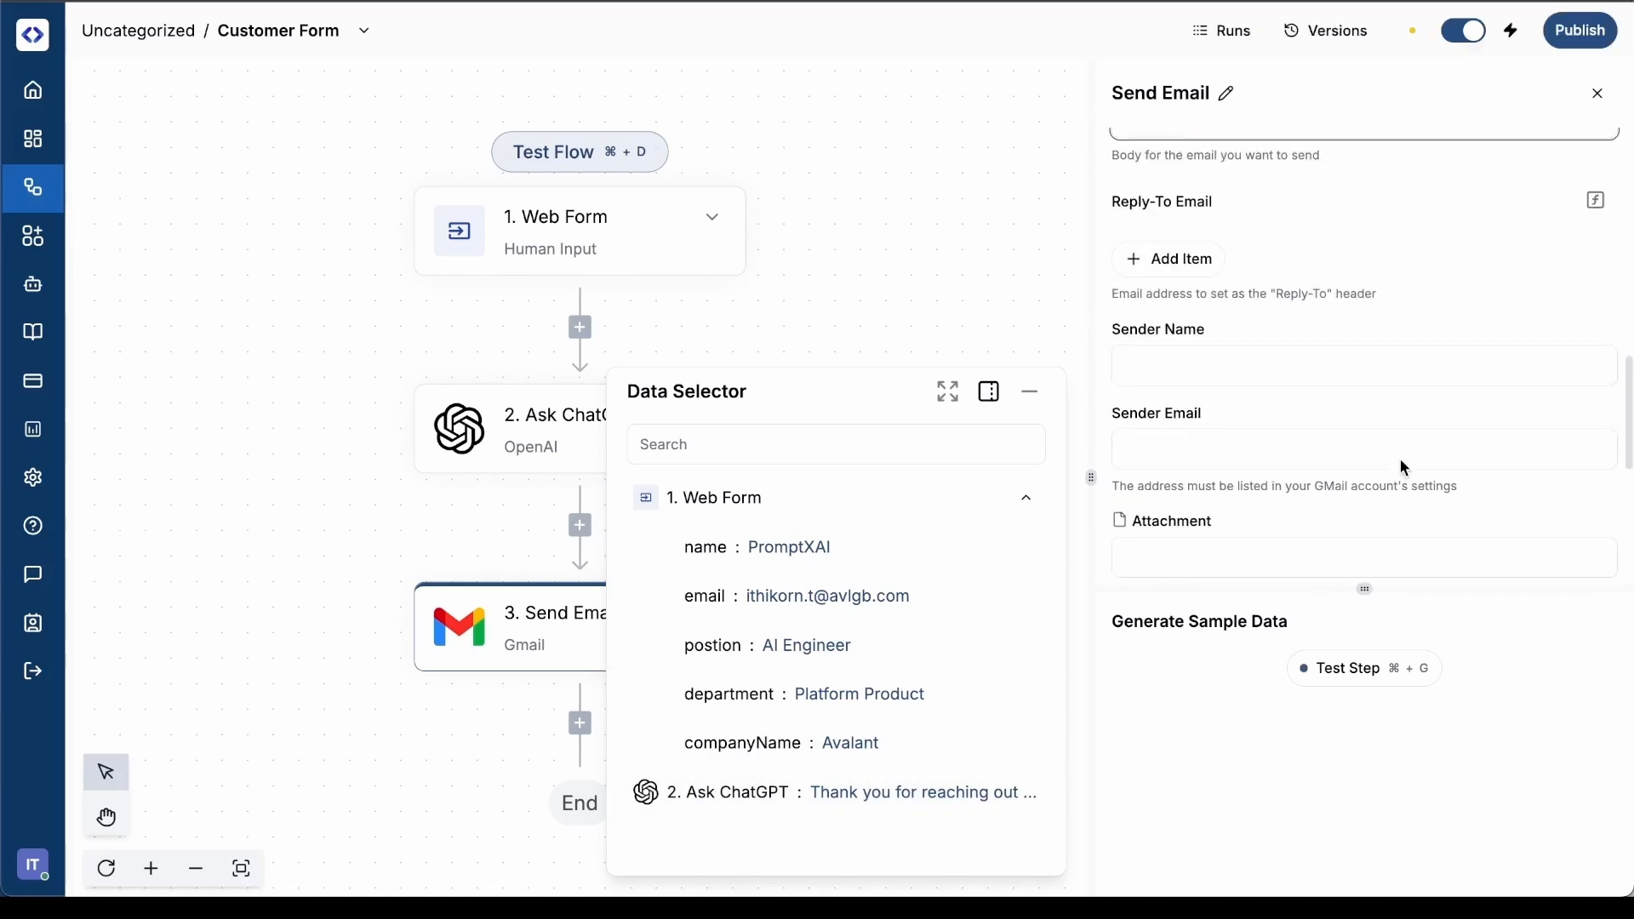
pyautogui.click(1283, 367)
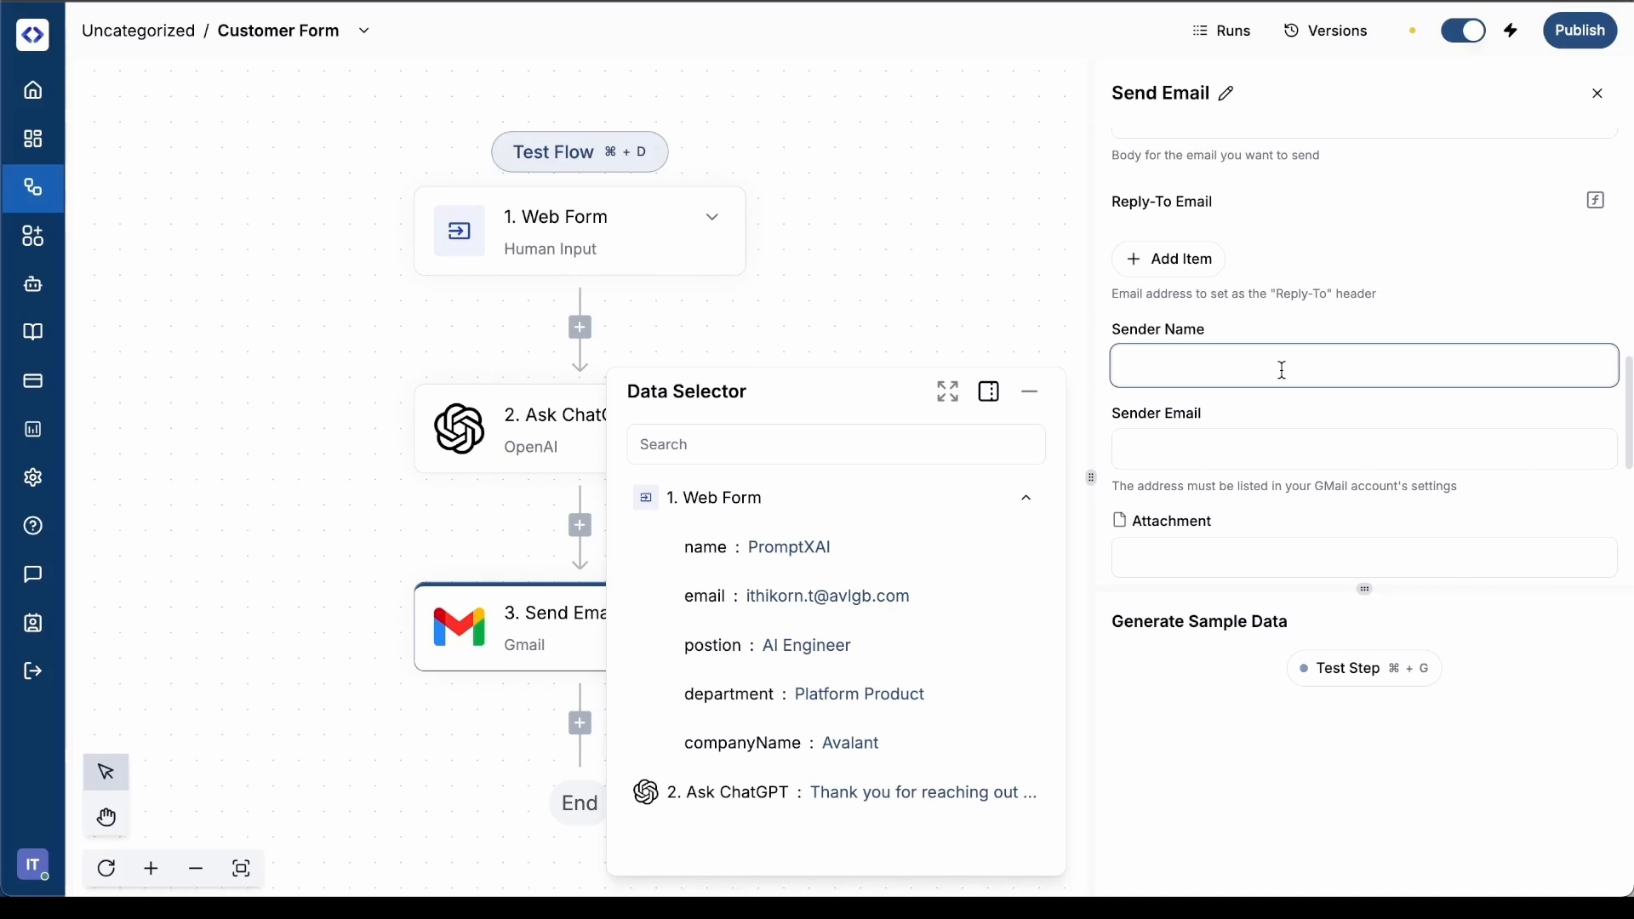
pyautogui.write('Customer')
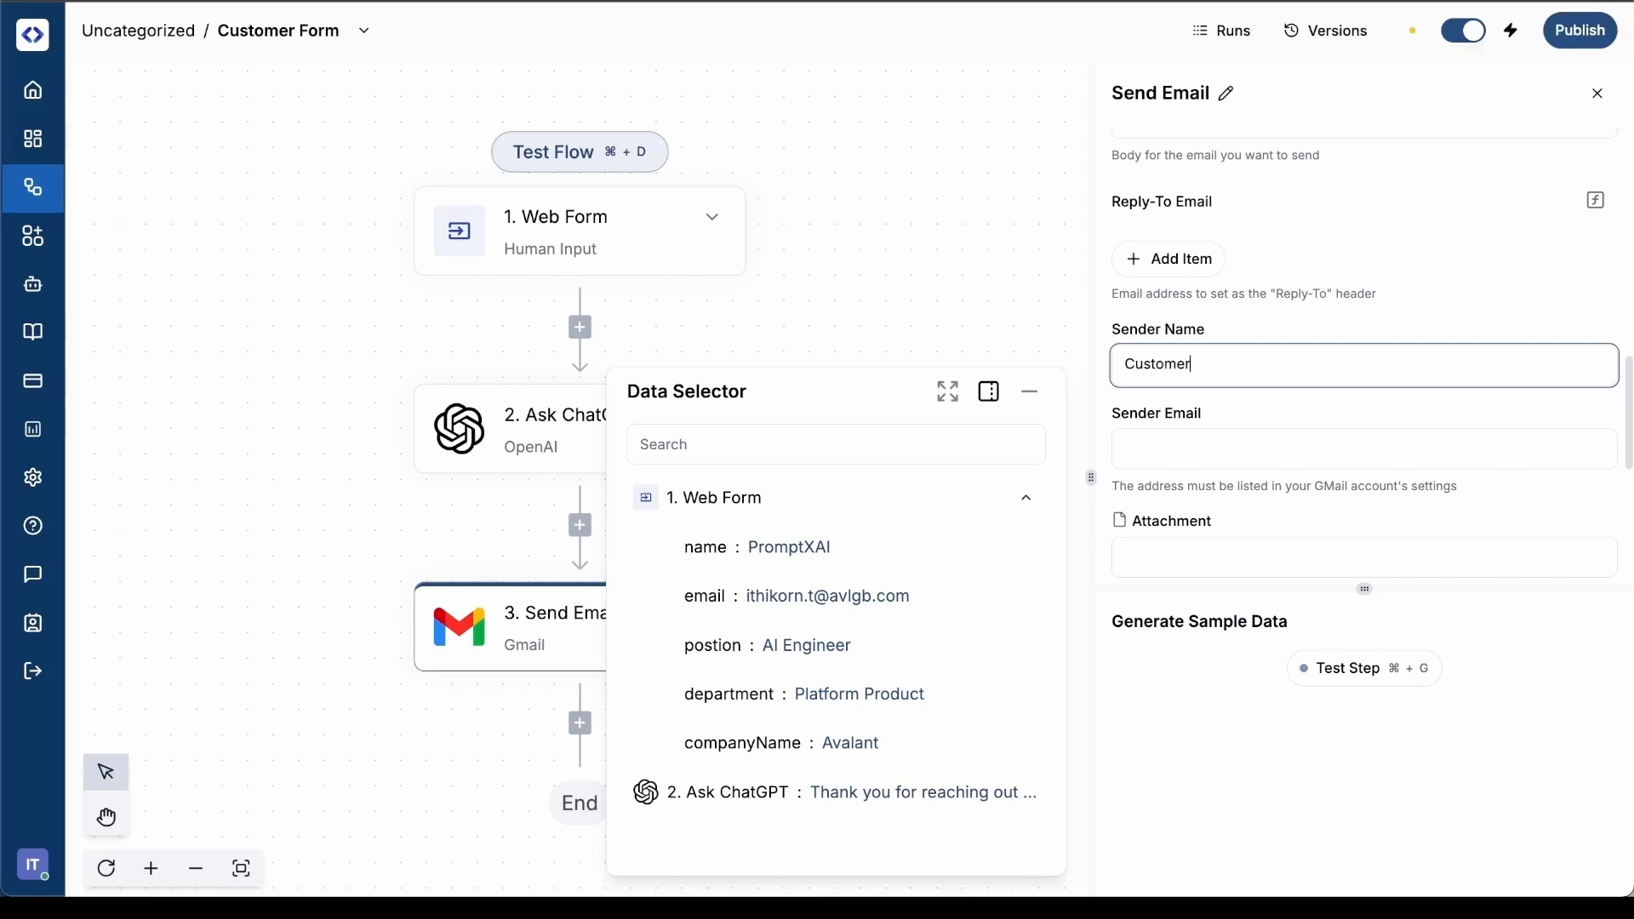
pyautogui.write(' Service Center')
pyautogui.scroll(-2, 1339, 445)
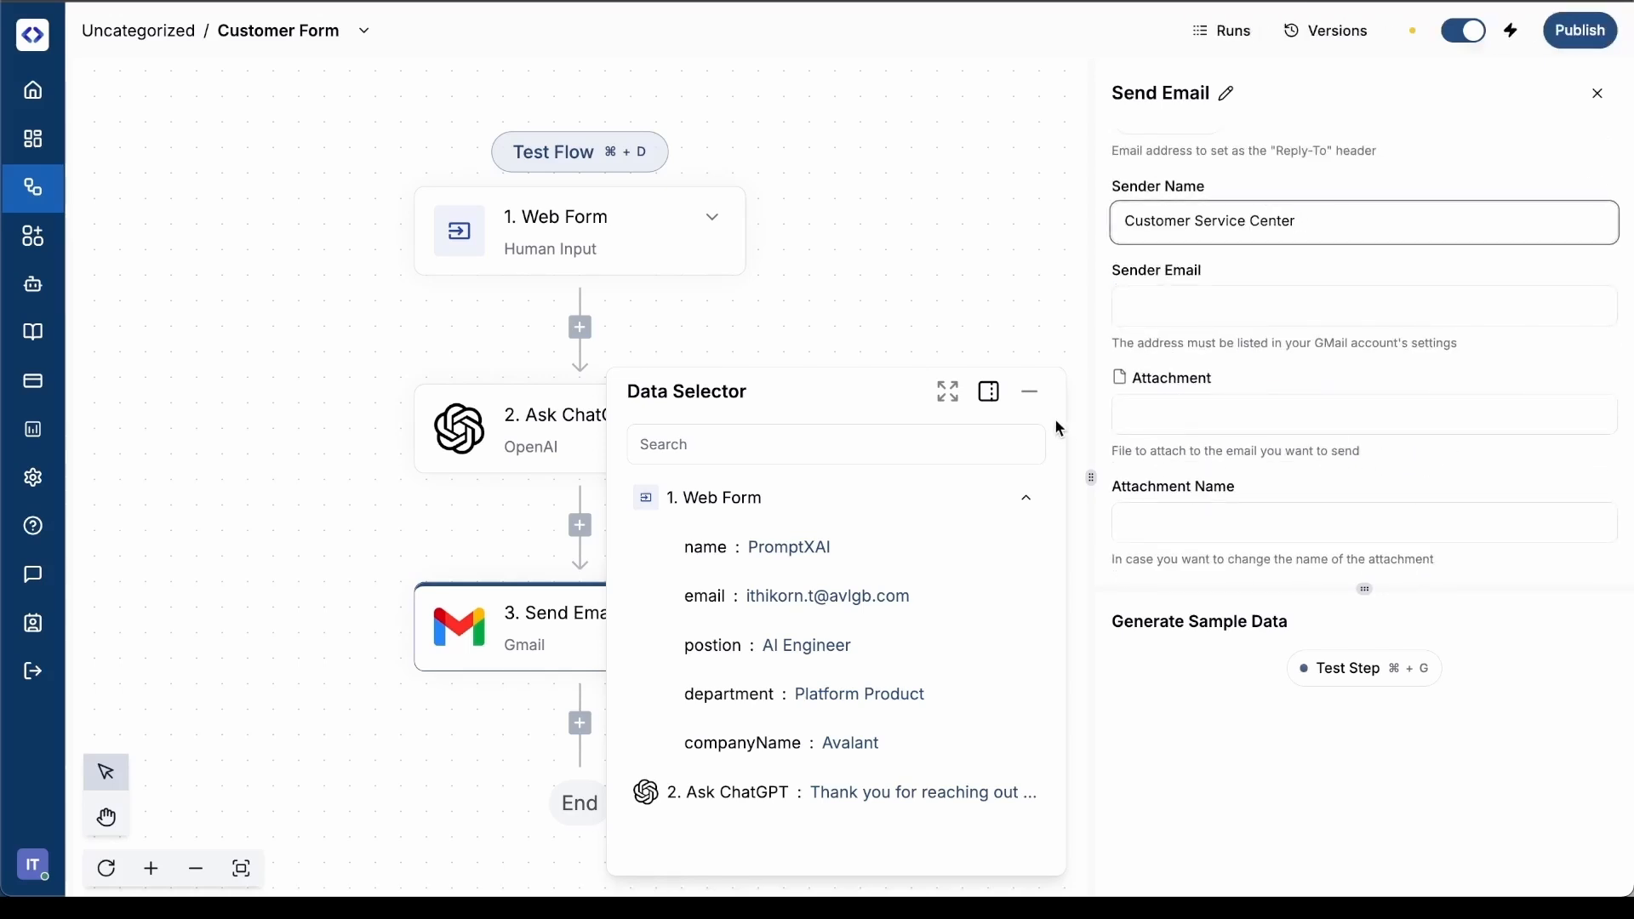
pyautogui.click(1205, 420)
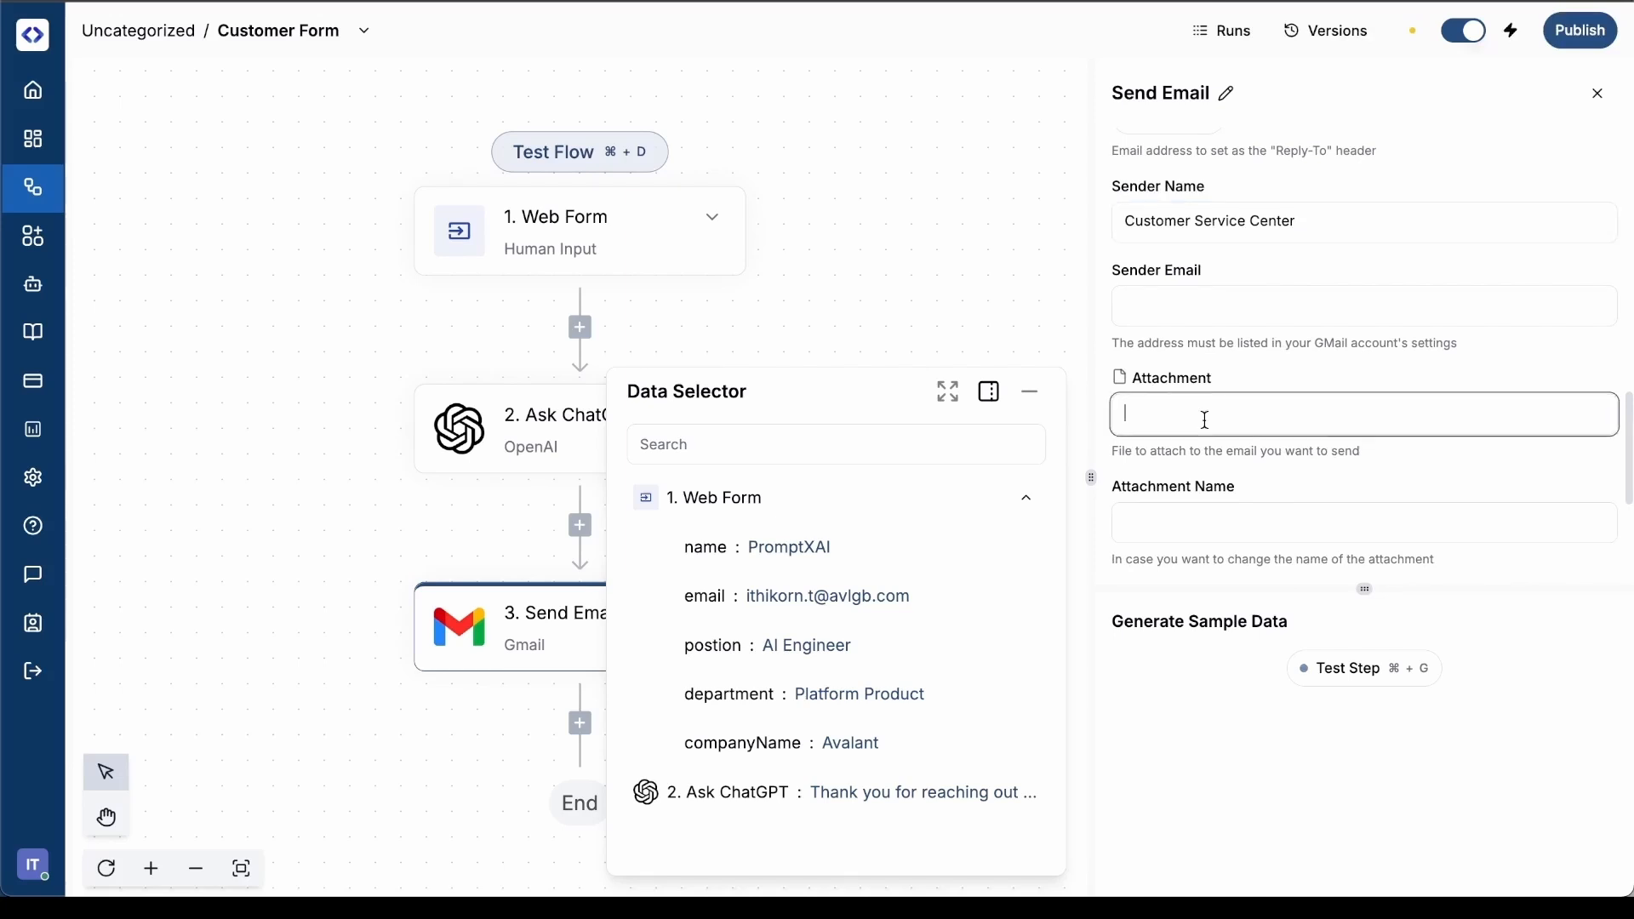
# Collapse the Data Selector, test the Send Email step and enlarge its output area
pyautogui.click(1030, 393)
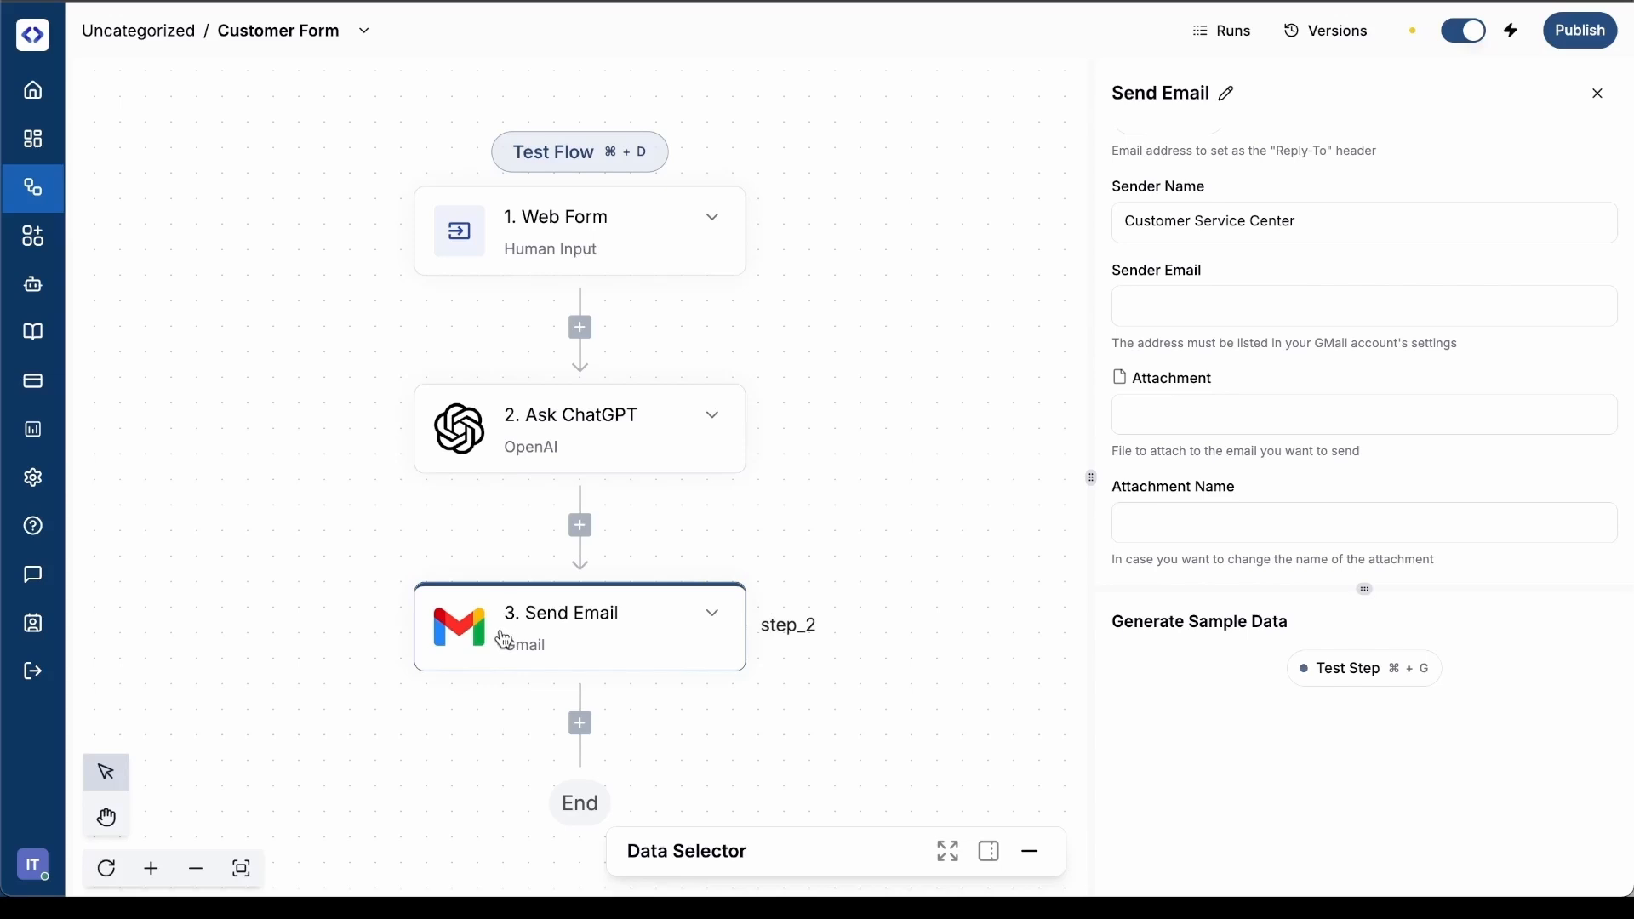
pyautogui.click(1341, 672)
pyautogui.moveTo(1365, 589); pyautogui.dragTo(1362, 418)
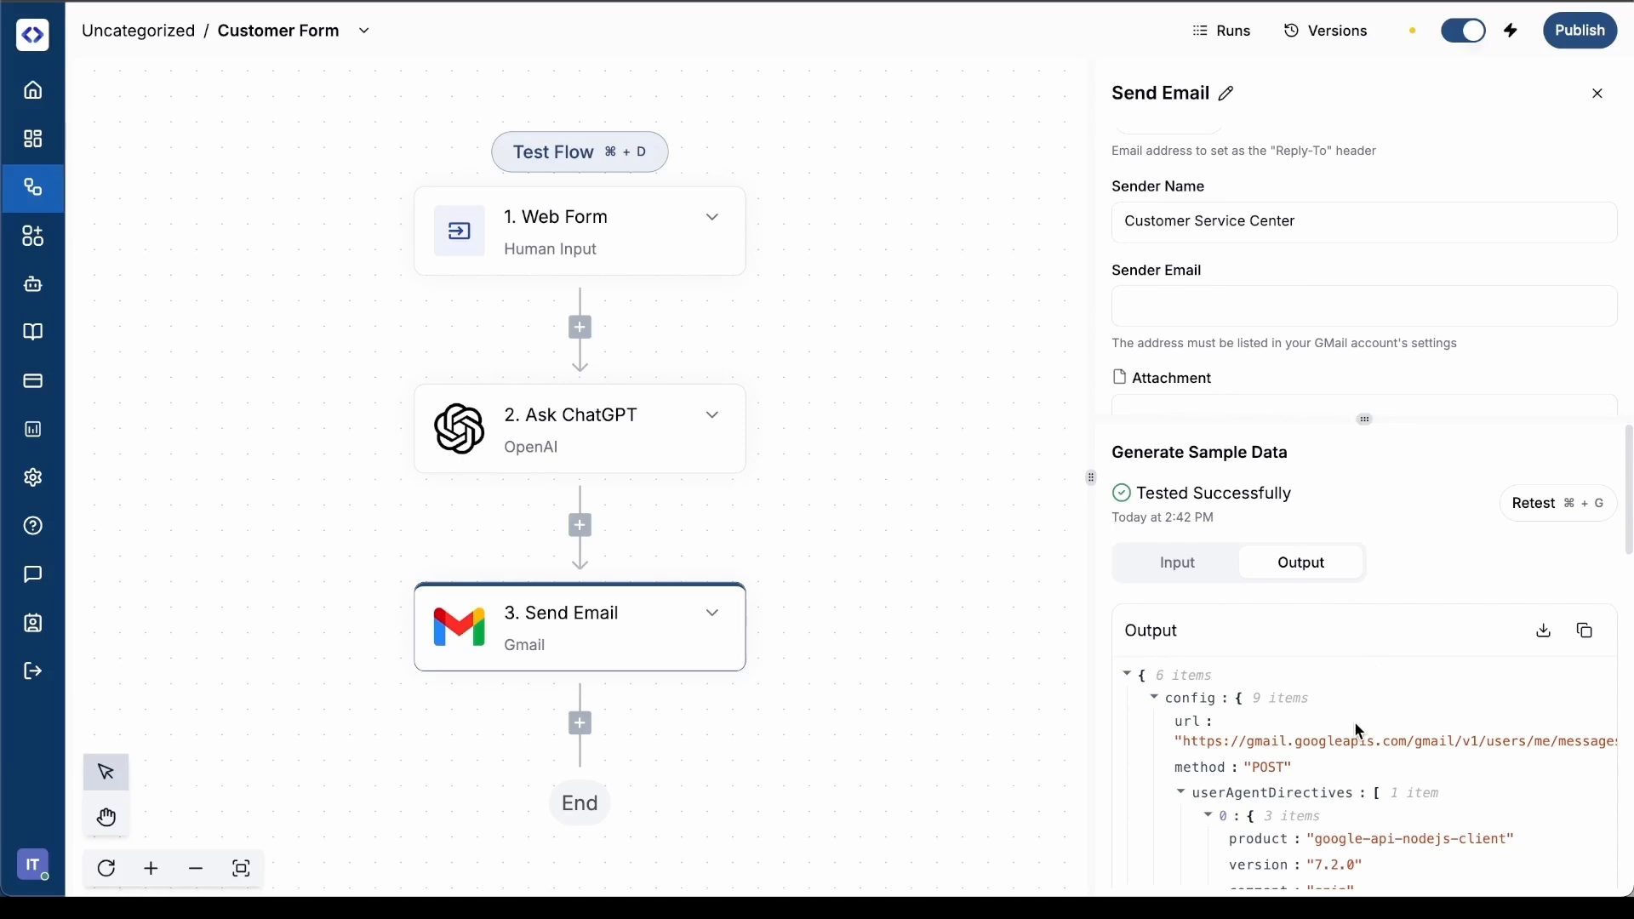
# Open the Web Form trigger's settings with its form URLs and publish the Customer Form flow
pyautogui.click(642, 244)
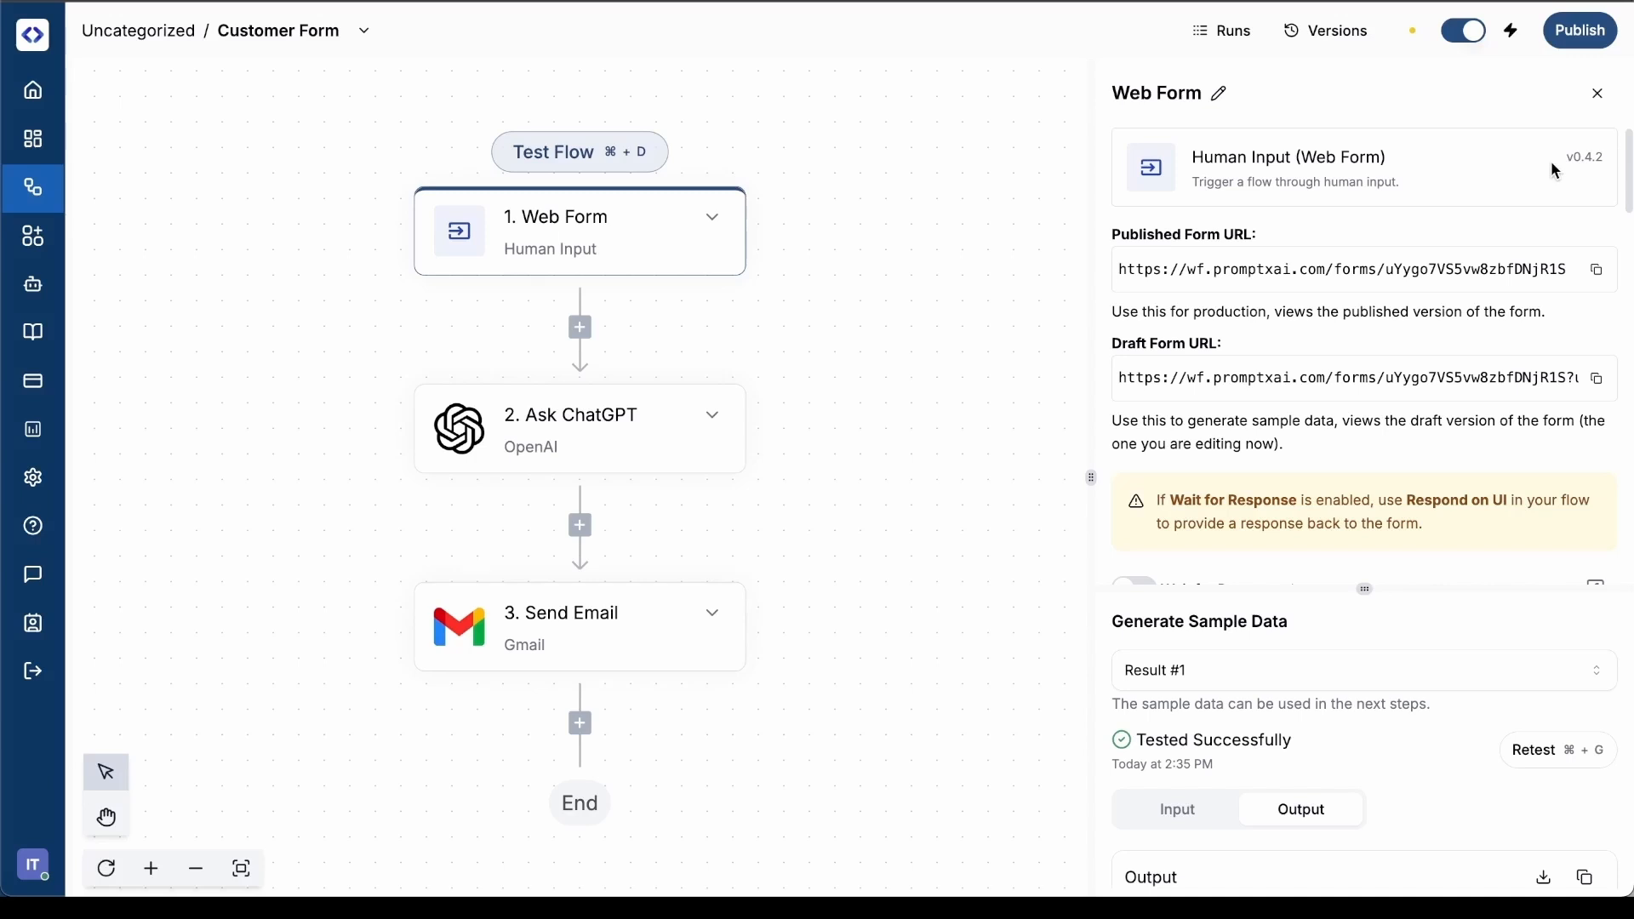
pyautogui.click(1580, 44)
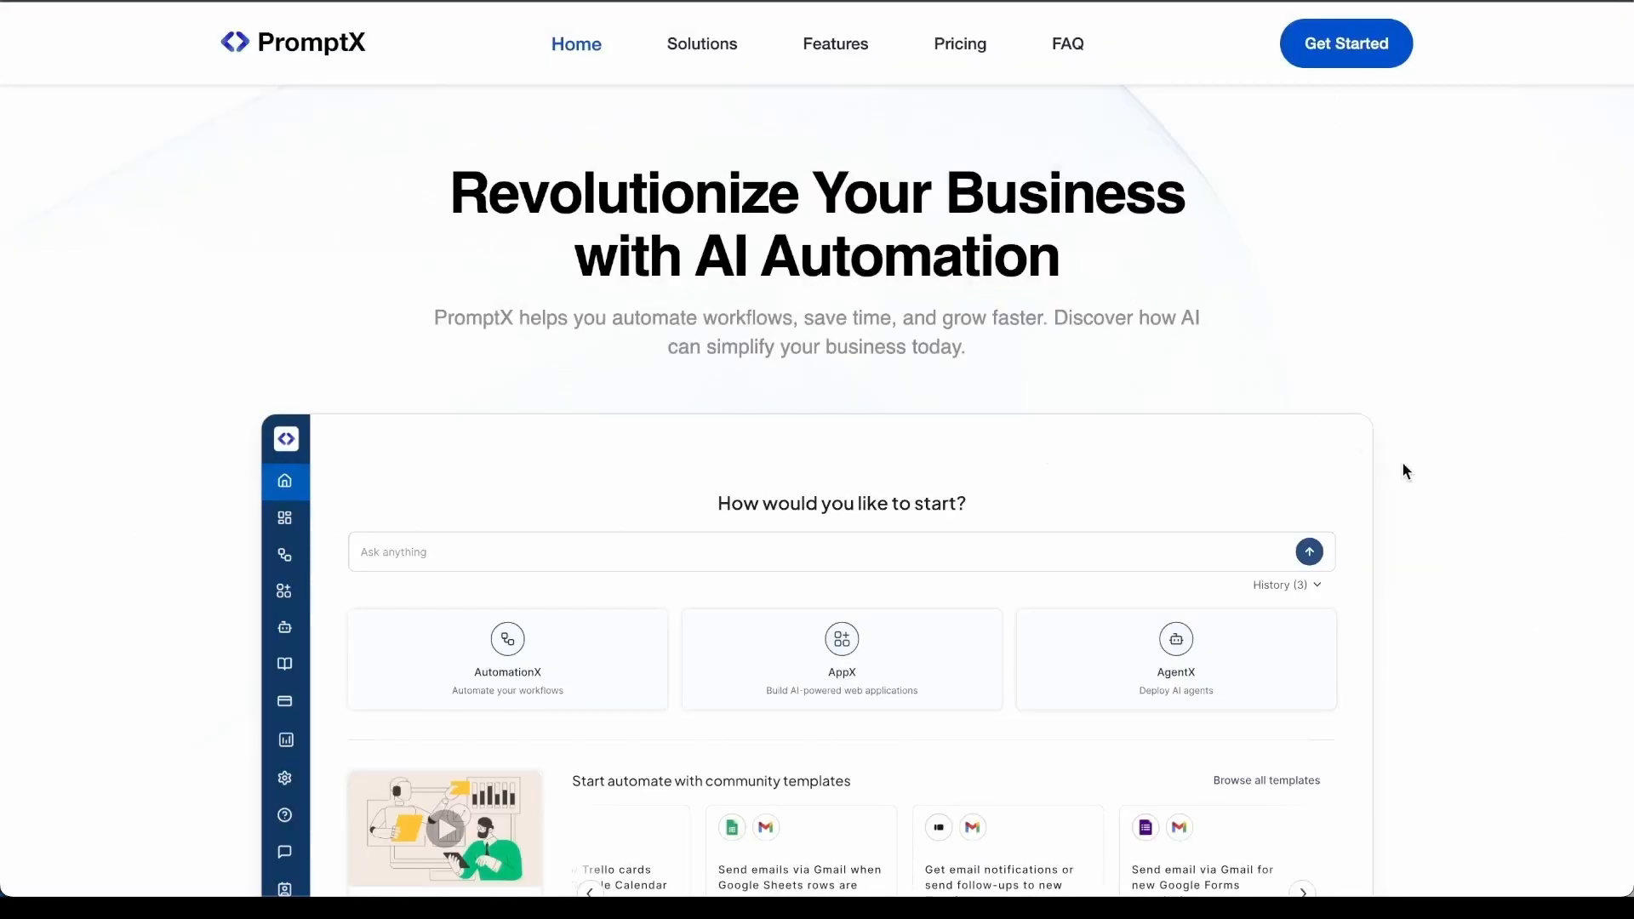
# Look through the PromptX website's home page, from the product overview through the benefits to the Automation WorkFlow section
pyautogui.scroll(-3, 1403, 462)
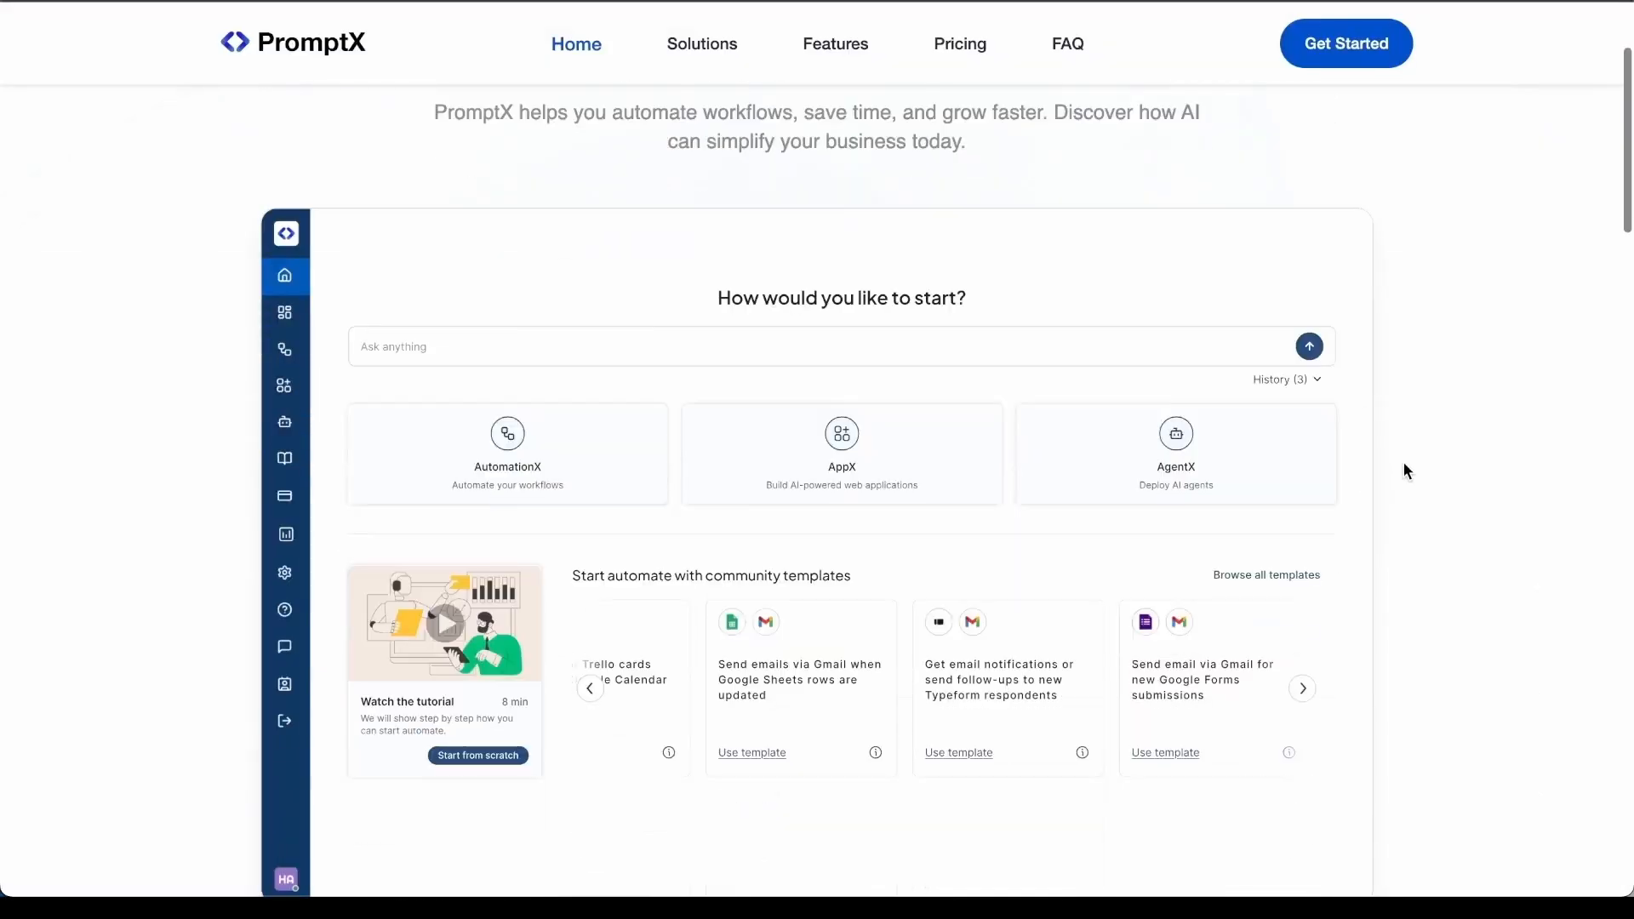
pyautogui.scroll(-5, 1403, 462)
pyautogui.scroll(-5, 1403, 462)
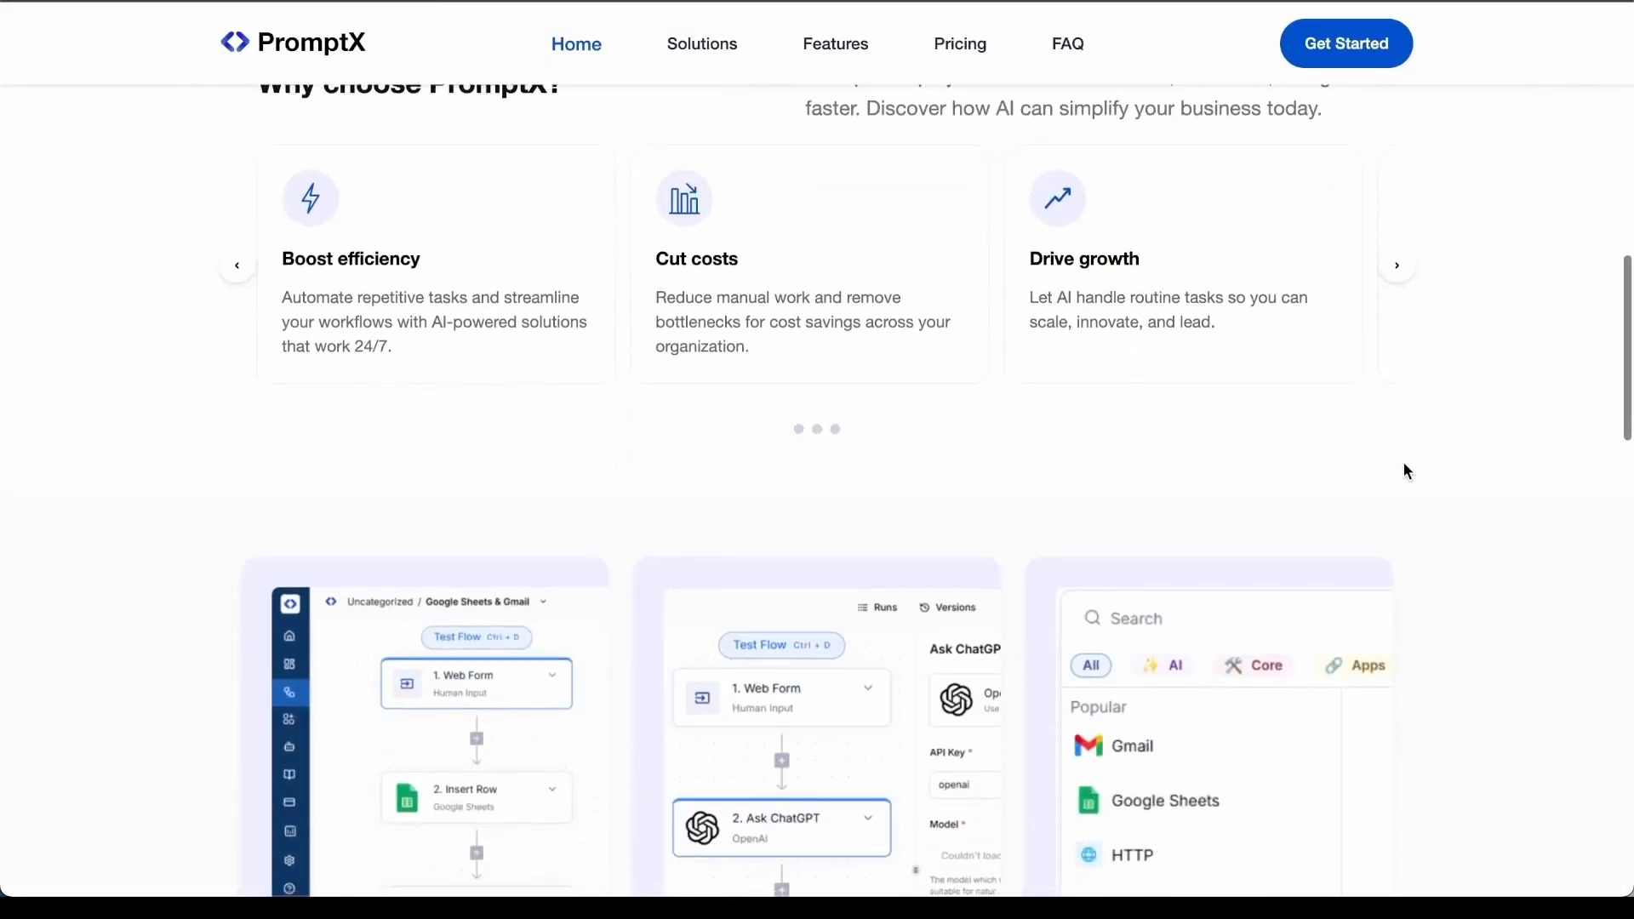
pyautogui.scroll(-1, 1403, 462)
pyautogui.scroll(-8, 1406, 470)
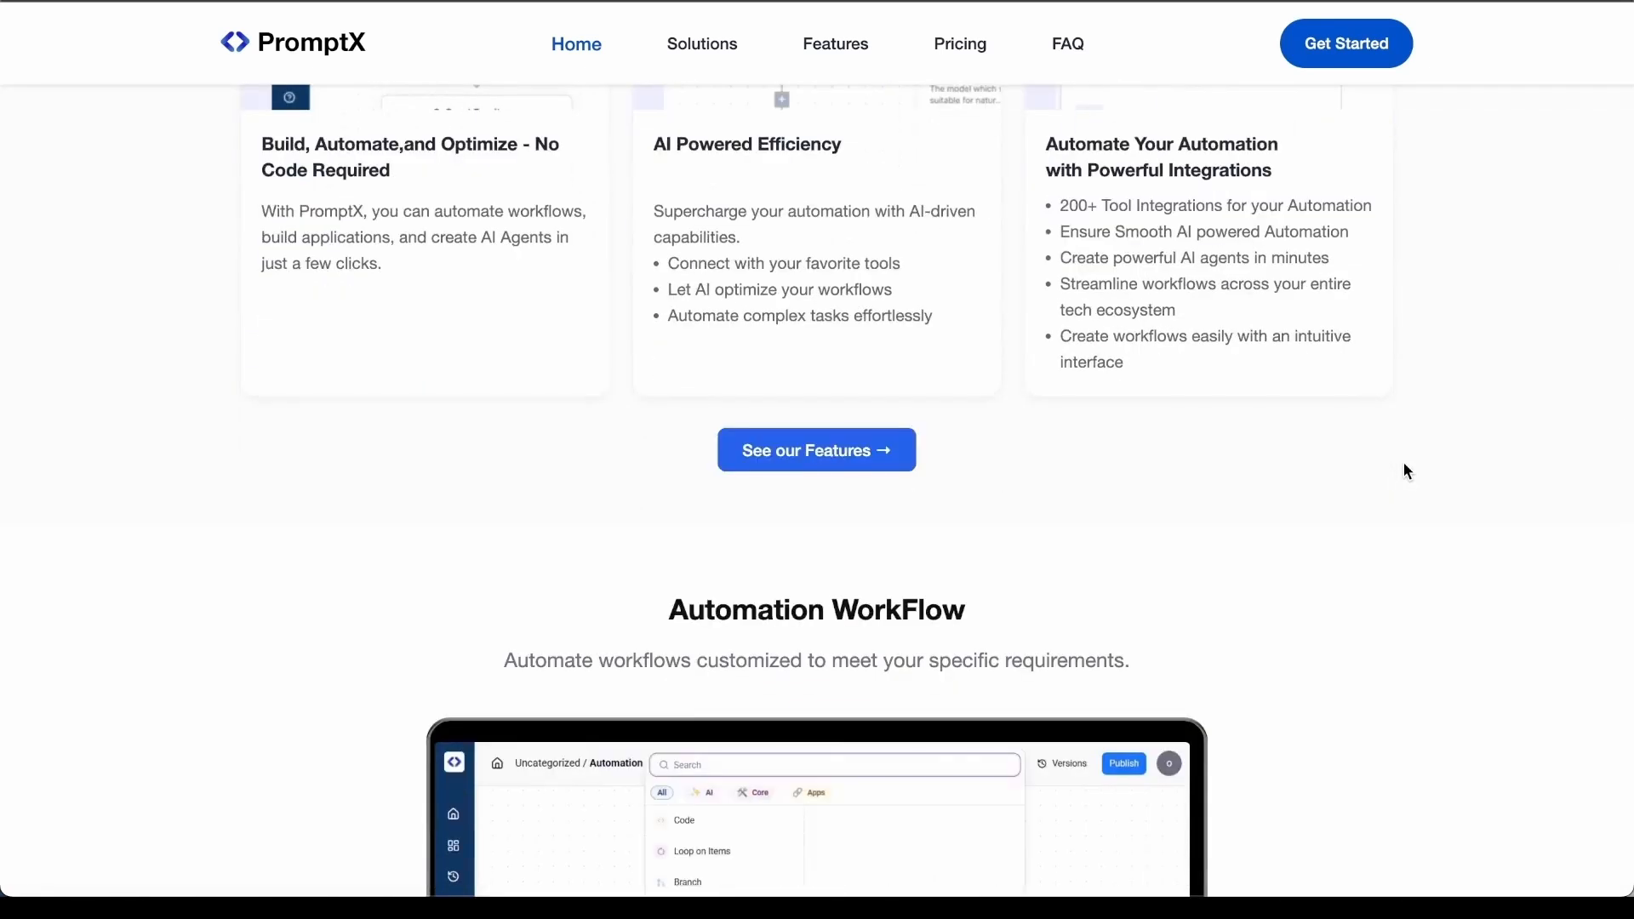
pyautogui.scroll(-3, 1403, 462)
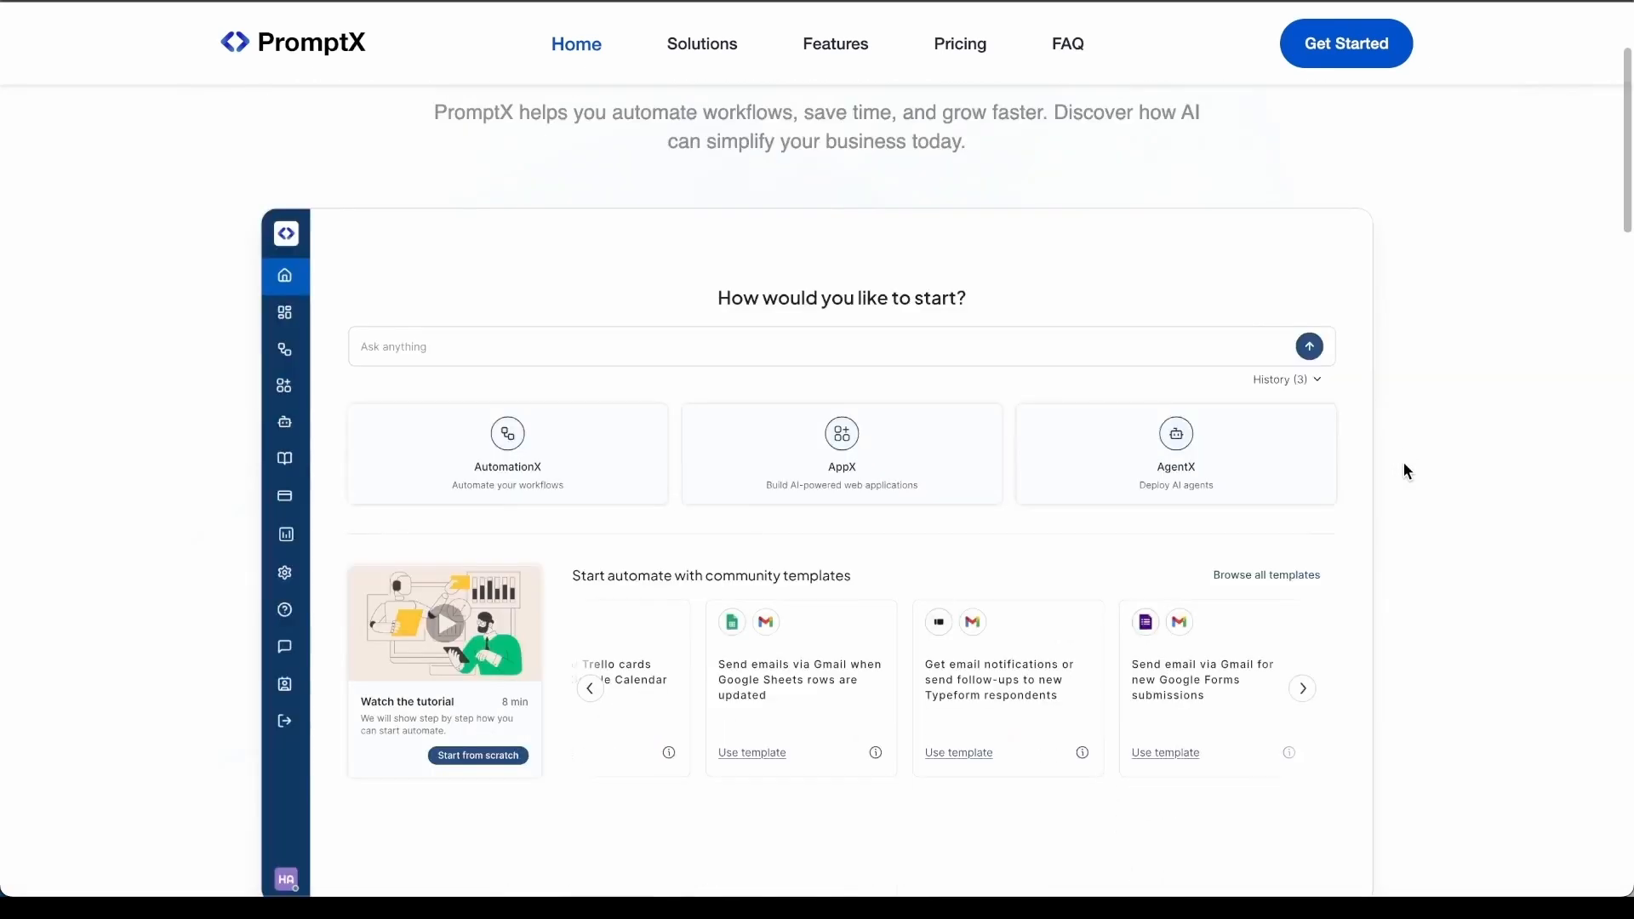
pyautogui.scroll(-5, 1402, 462)
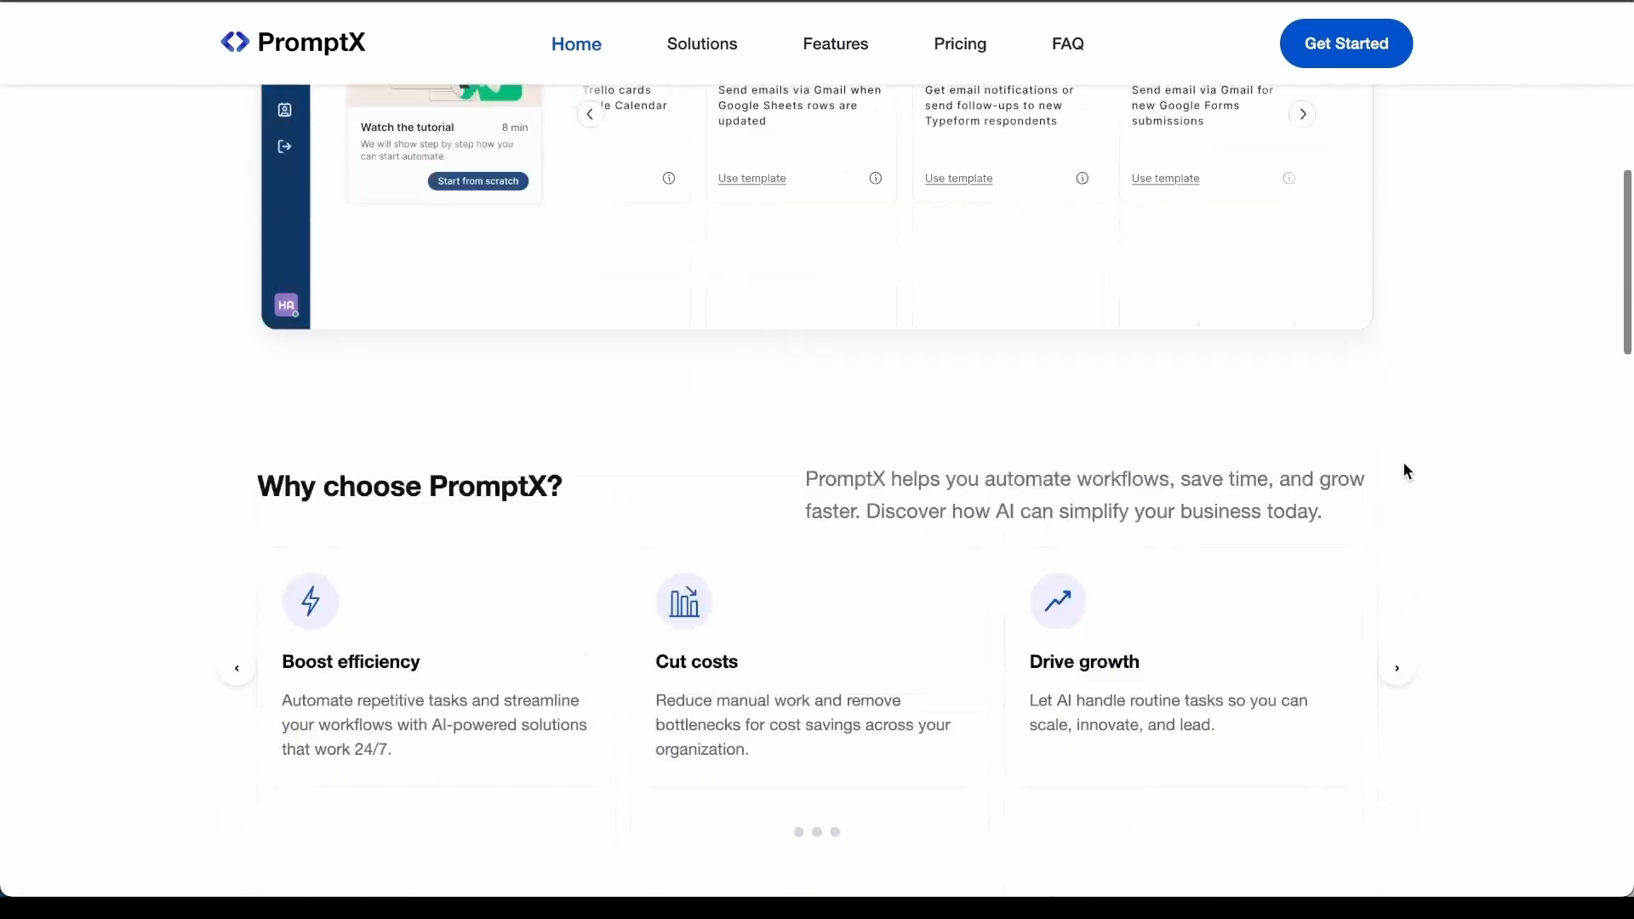
pyautogui.scroll(-5, 1403, 463)
pyautogui.scroll(-2, 1402, 462)
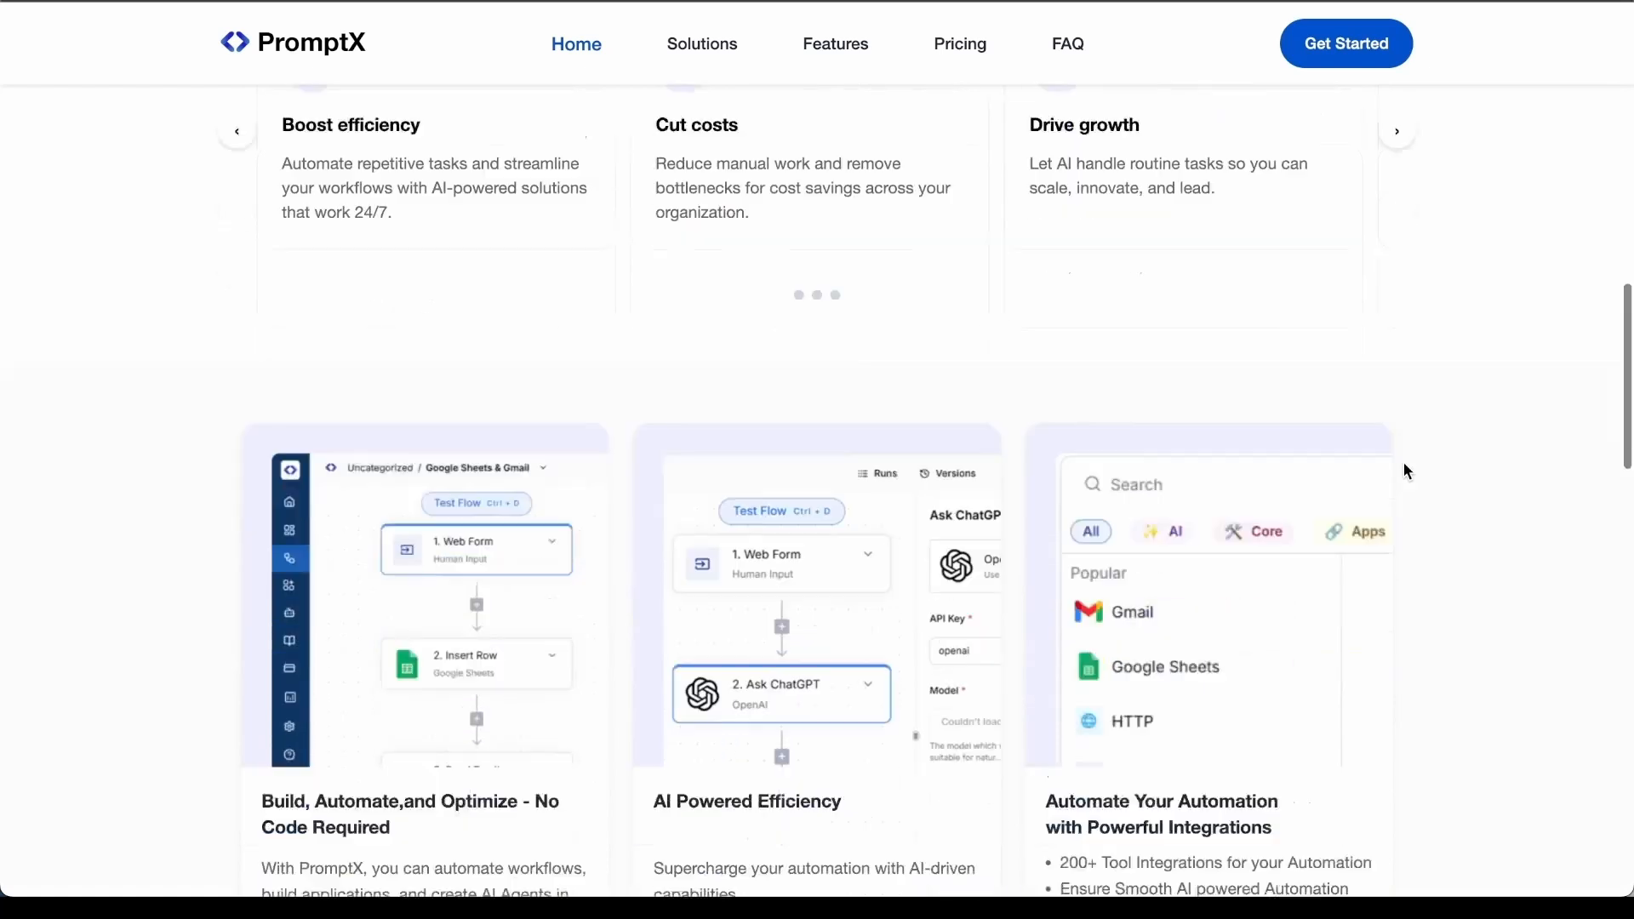
pyautogui.scroll(-7, 1404, 466)
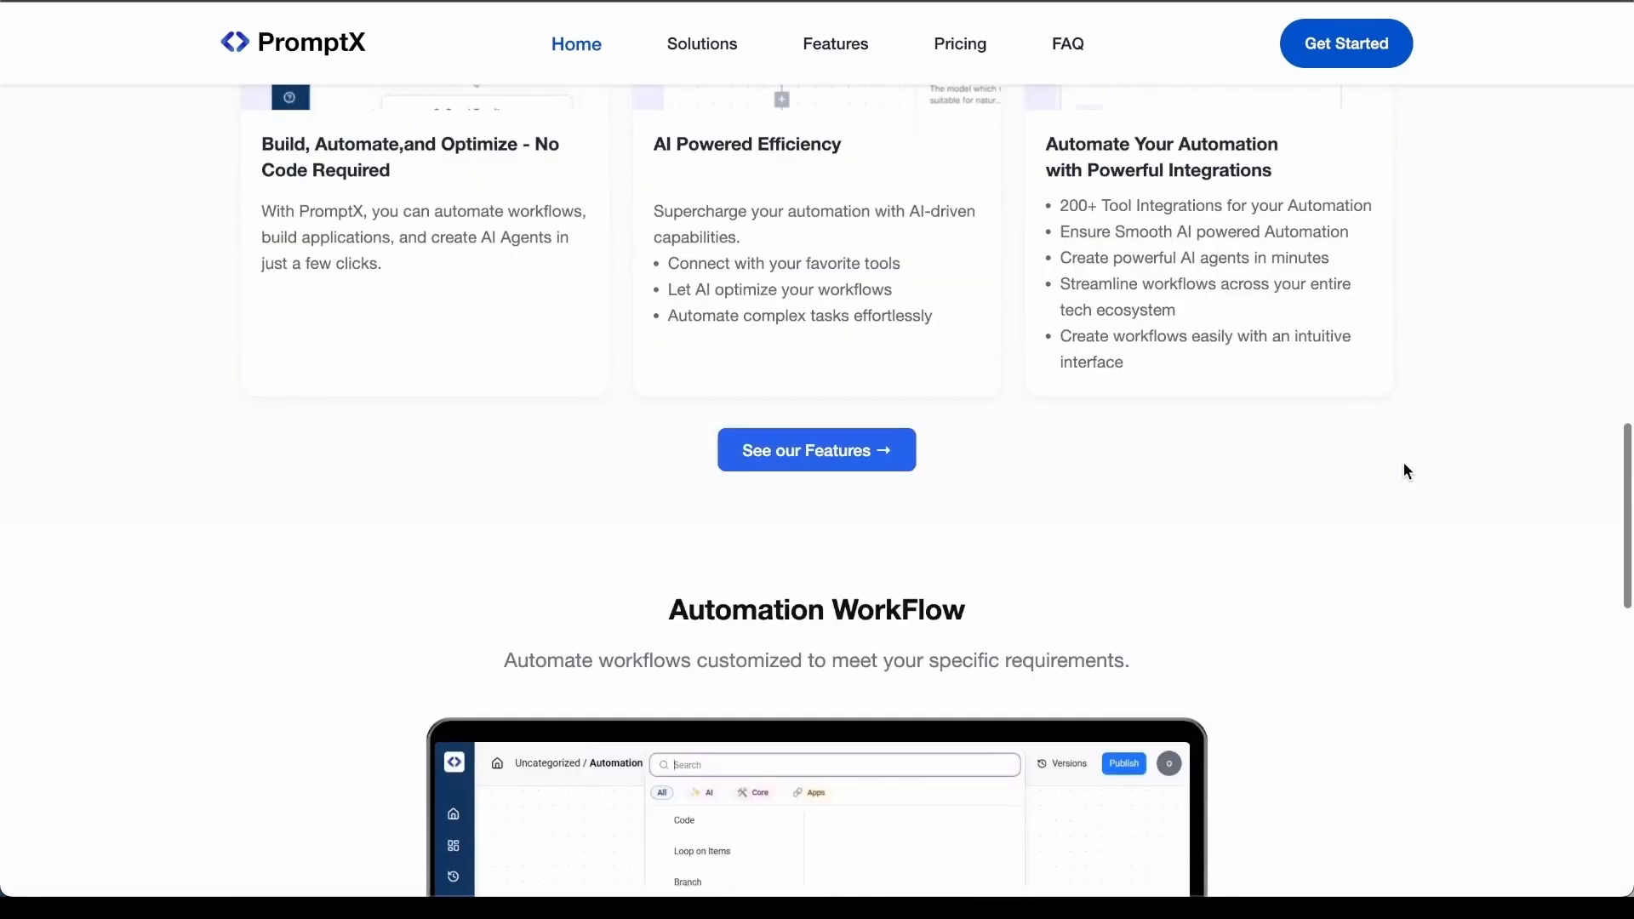